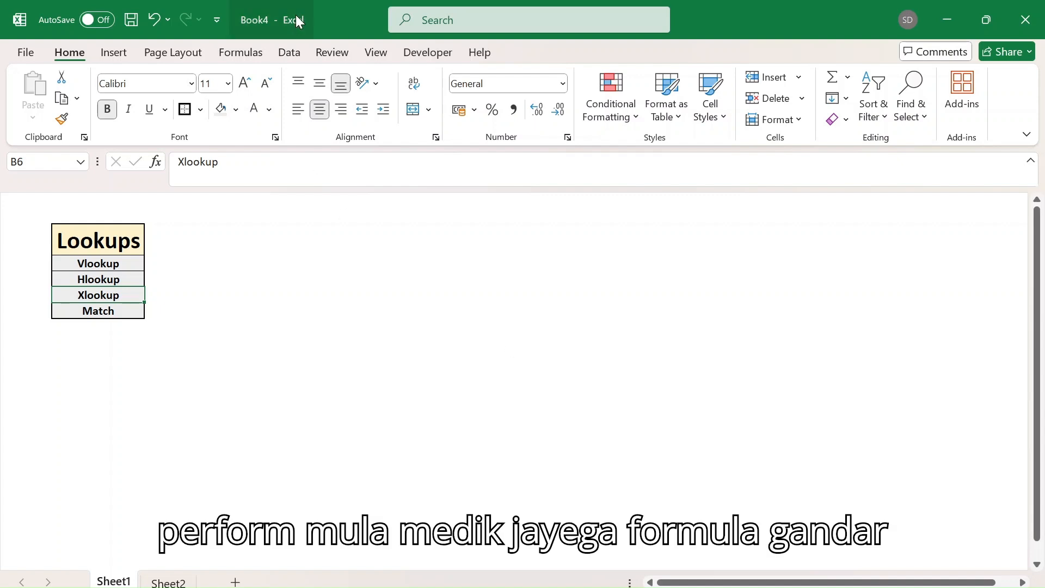
# Look through the available Lookup & Reference functions, including VLOOKUP, HLOOKUP, XLOOKUP and MATCH.
pyautogui.click(233, 54)
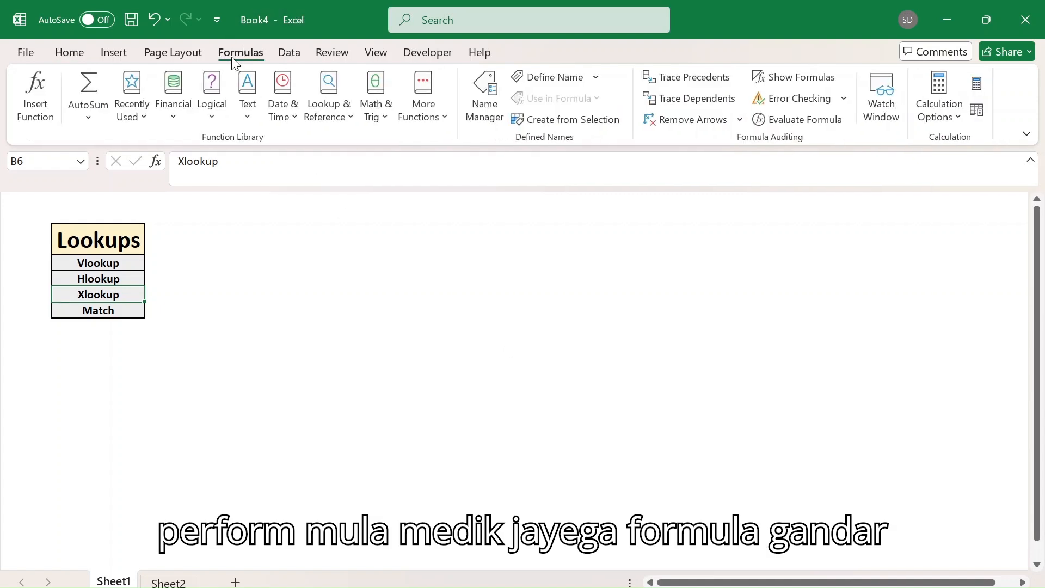
pyautogui.click(334, 112)
pyautogui.scroll(-3, 351, 330)
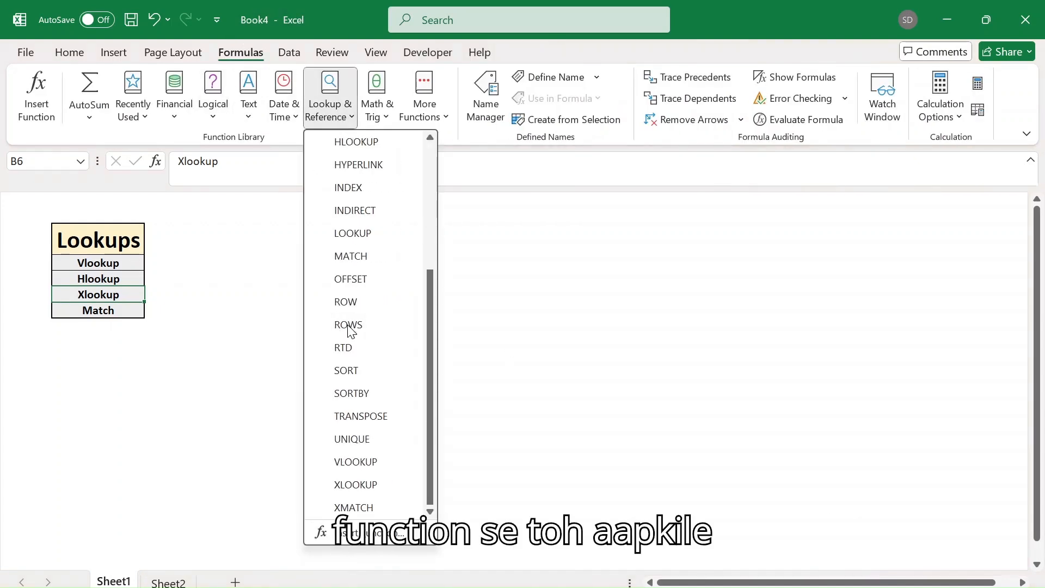
pyautogui.click(162, 417)
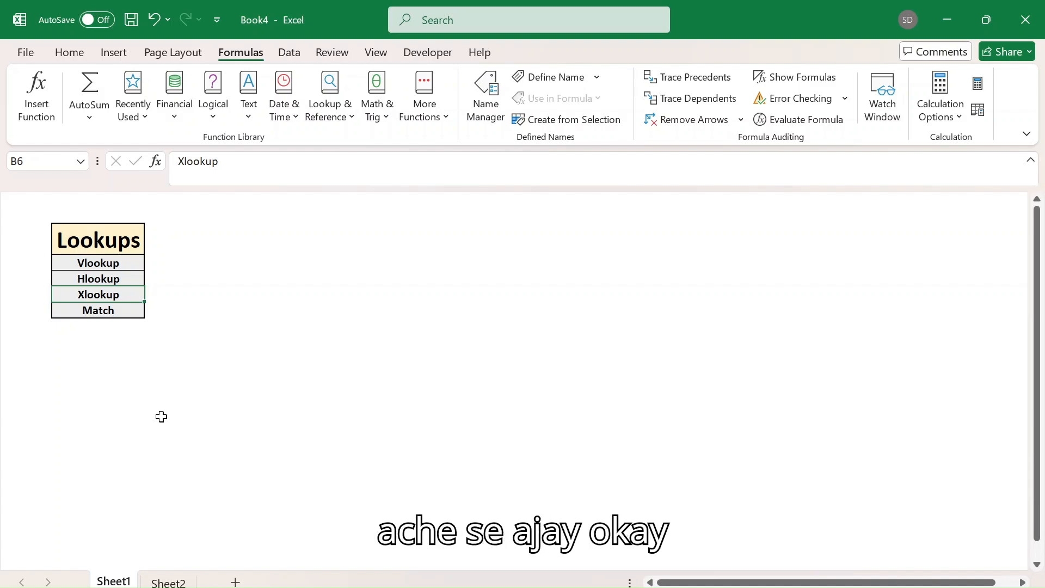
# Switch to Sheet2 and examine the employee table, its Employee ID values in B3:B14 and its full range B2:F14.
pyautogui.click(168, 582)
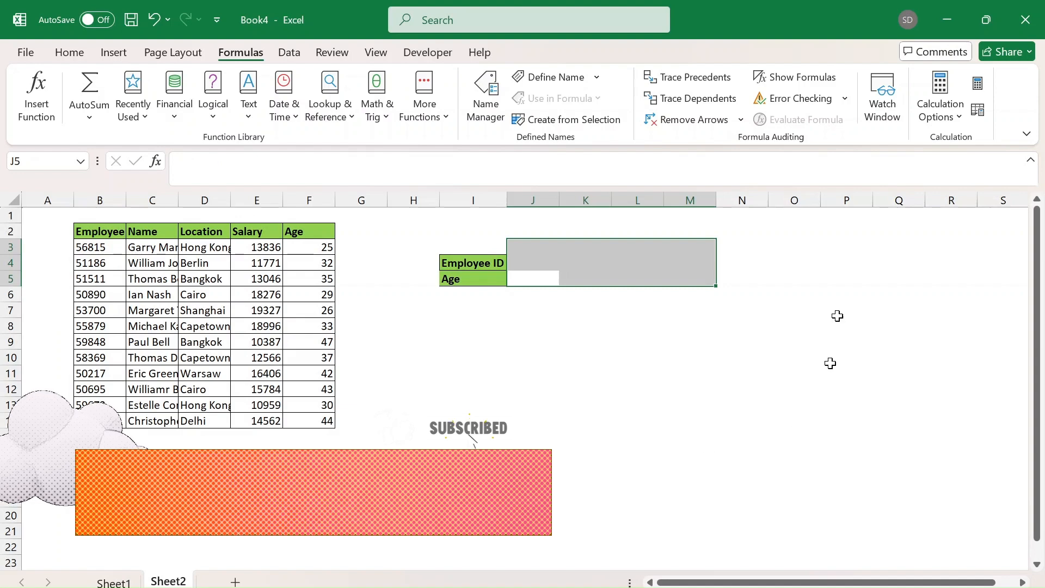
pyautogui.click(704, 339)
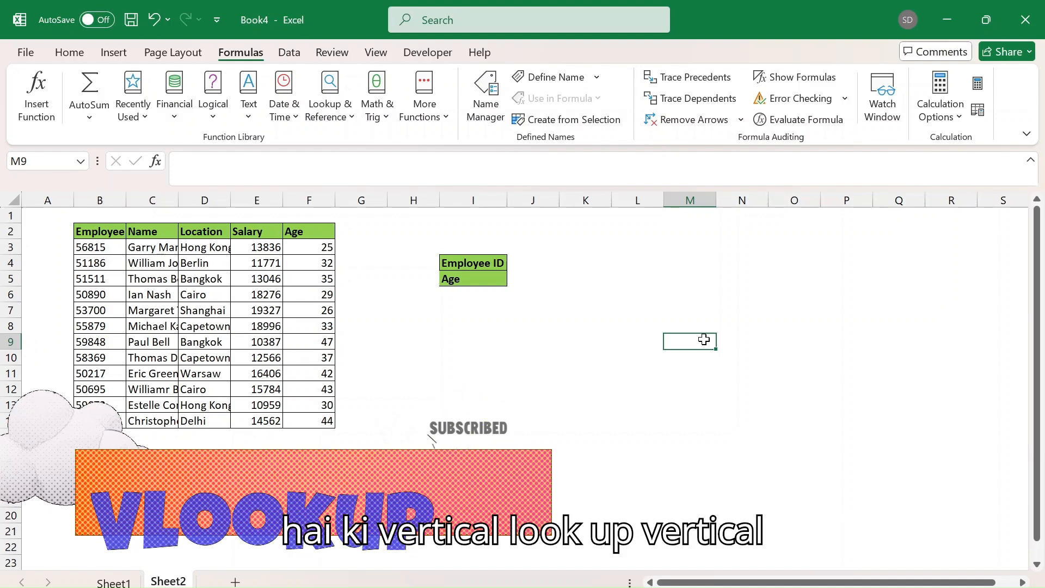
pyautogui.click(4, 278)
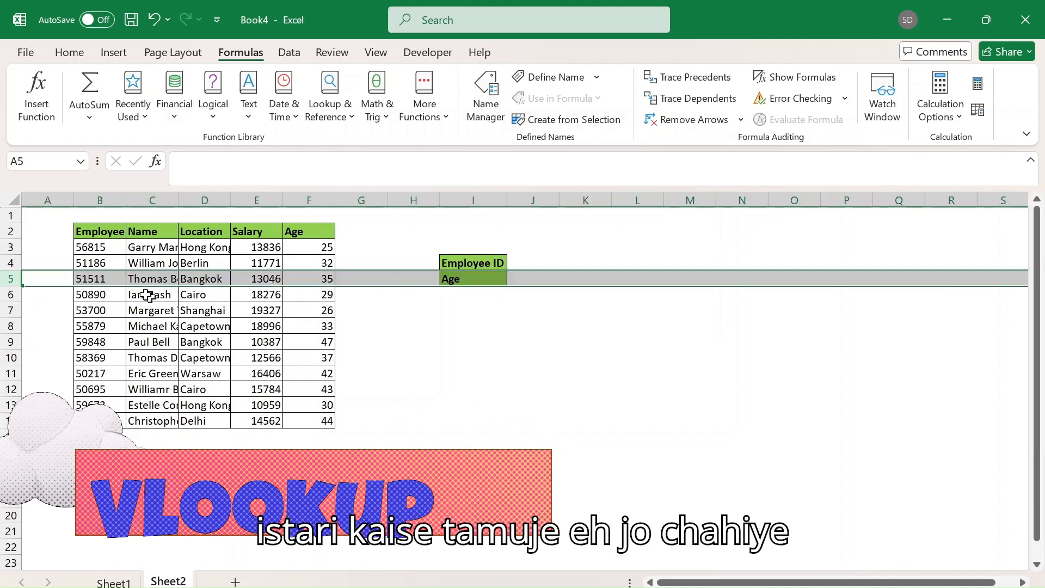
pyautogui.click(89, 296)
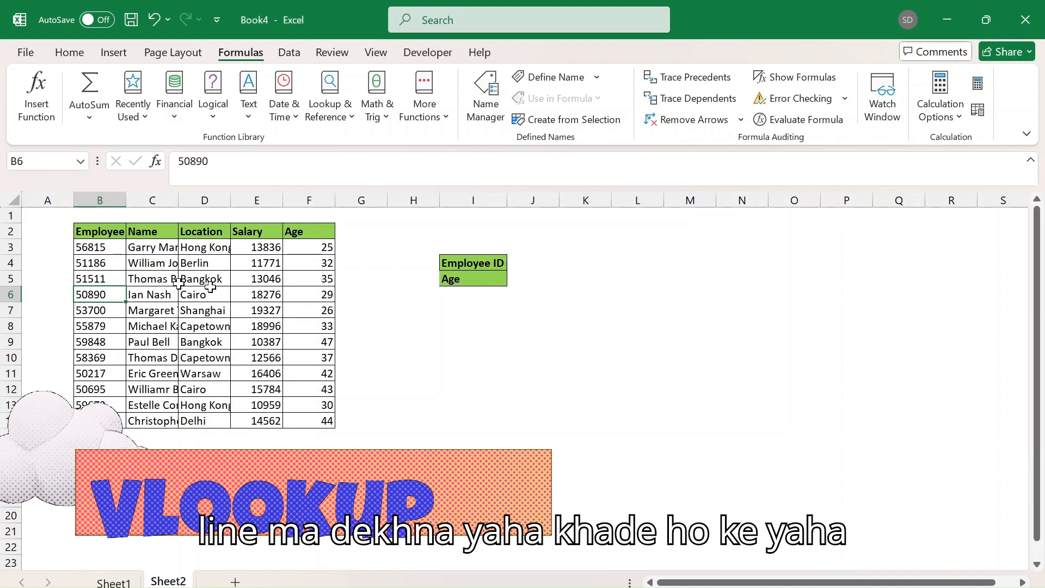
pyautogui.click(90, 279)
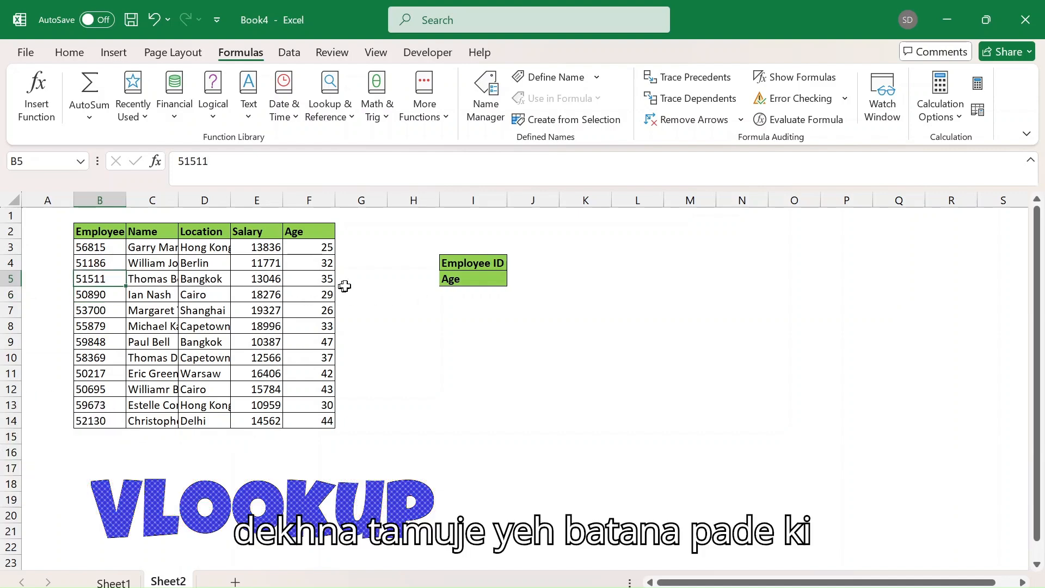
pyautogui.moveTo(84, 249); pyautogui.dragTo(89, 420)
pyautogui.click(101, 281)
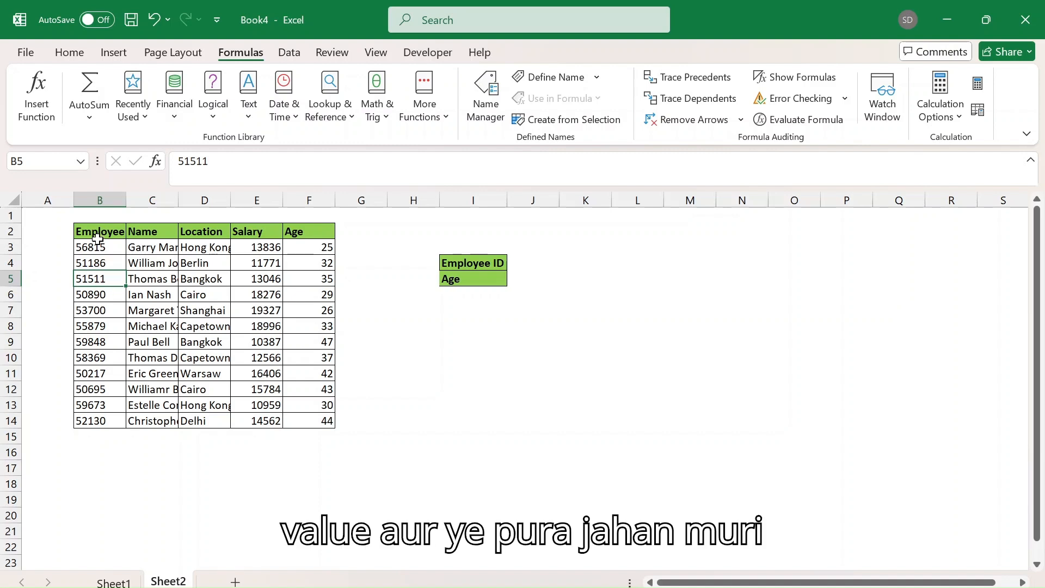
pyautogui.moveTo(90, 231); pyautogui.dragTo(320, 424)
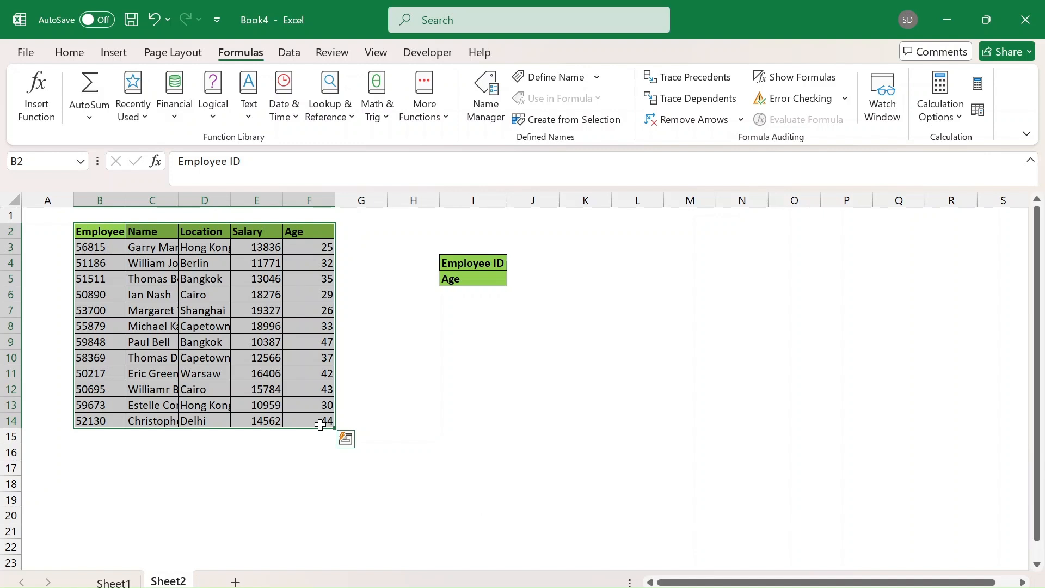
# Trace row 6 of the employee table from the Employee ID column to the Age column and back, twice.
pyautogui.click(83, 291)
pyautogui.press('Right')
pyautogui.press('Right')
pyautogui.press('Right')
pyautogui.press('Right')
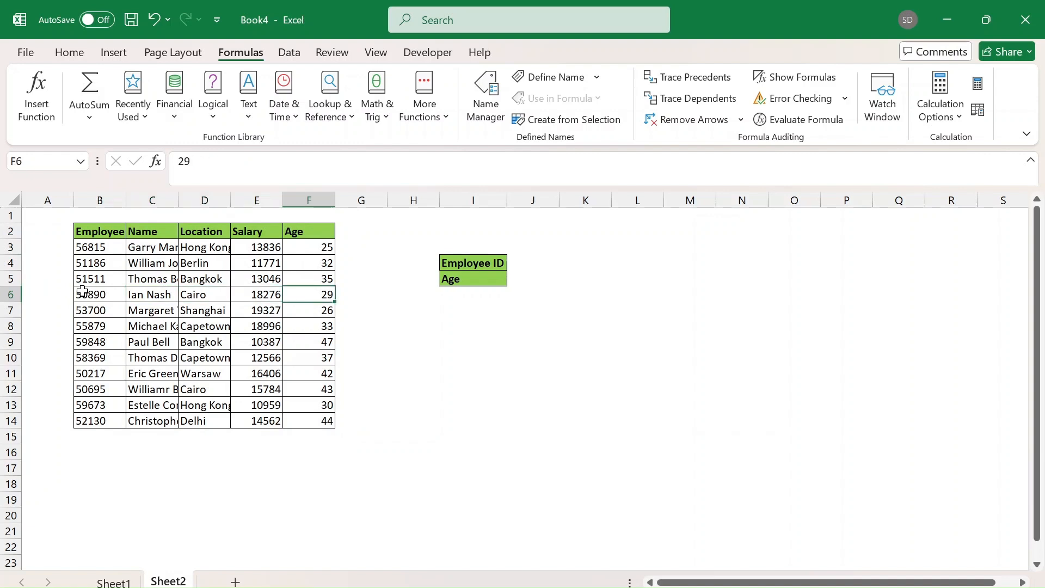
pyautogui.press('Left')
pyautogui.press('Left')
pyautogui.press('Left')
pyautogui.press('Left')
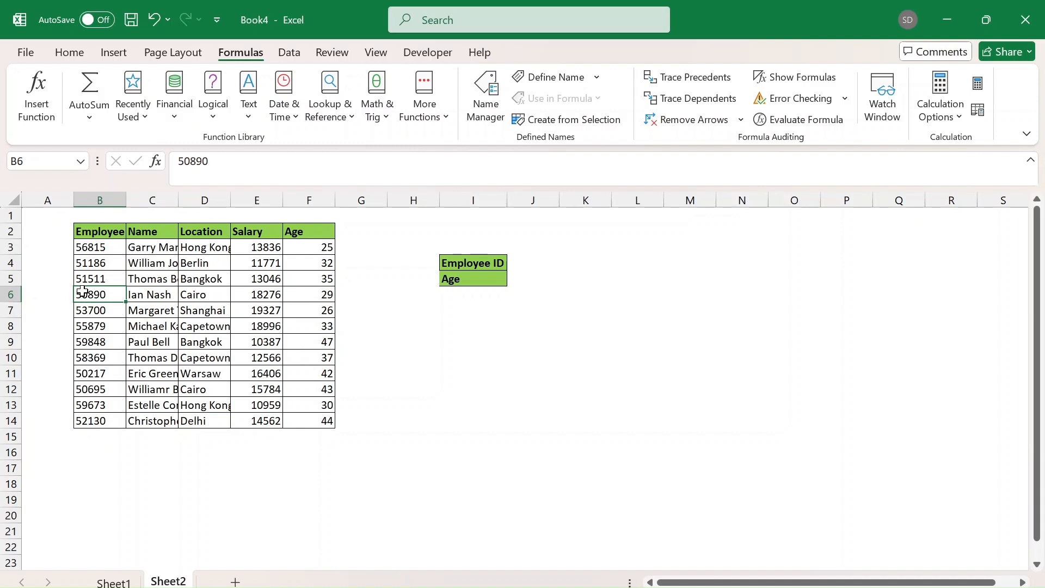
pyautogui.press('Right')
pyautogui.press('Right')
pyautogui.press('Right')
pyautogui.press('Right')
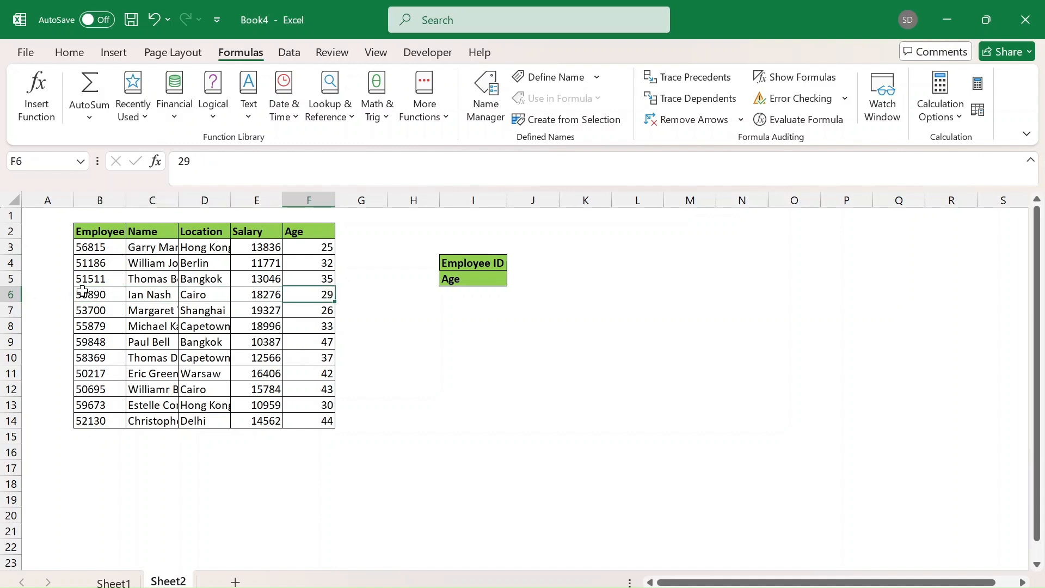
pyautogui.press('Left')
pyautogui.press('Left')
pyautogui.press('Left')
pyautogui.press('Left')
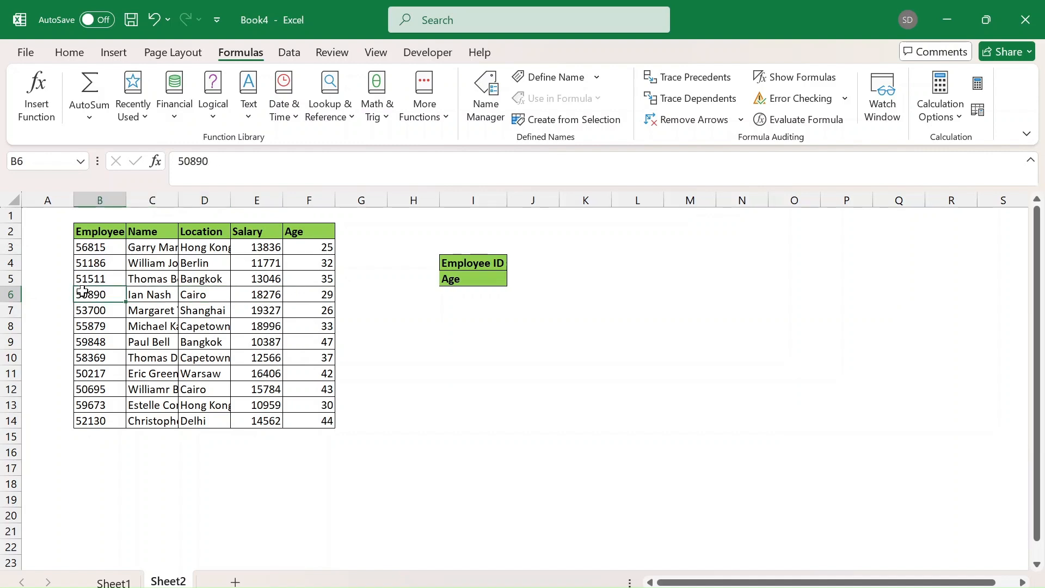
# Enter the employee ID from row 5 of the table as the lookup value in cell J4.
pyautogui.click(531, 264)
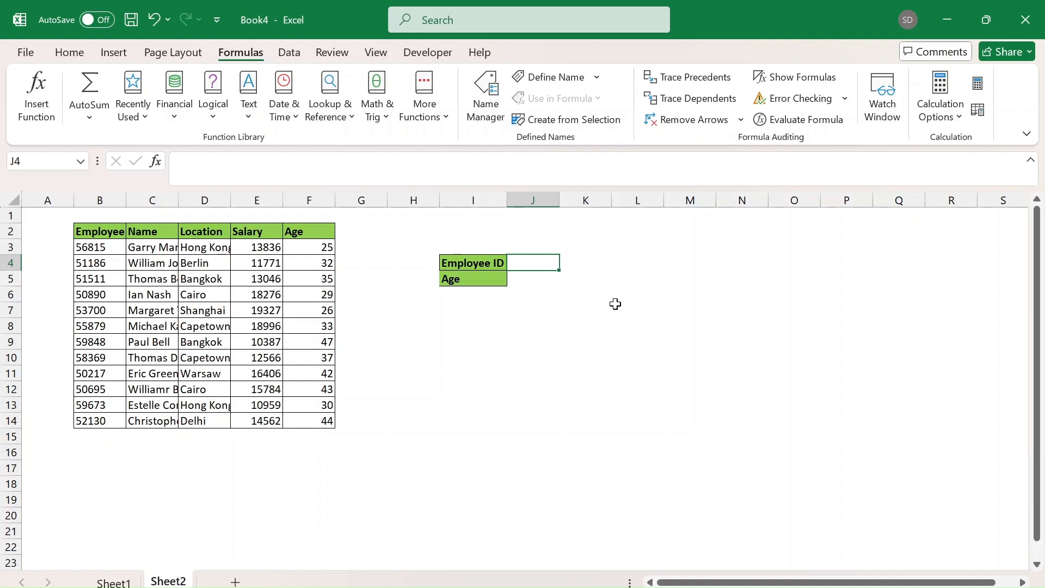
pyautogui.write('51')
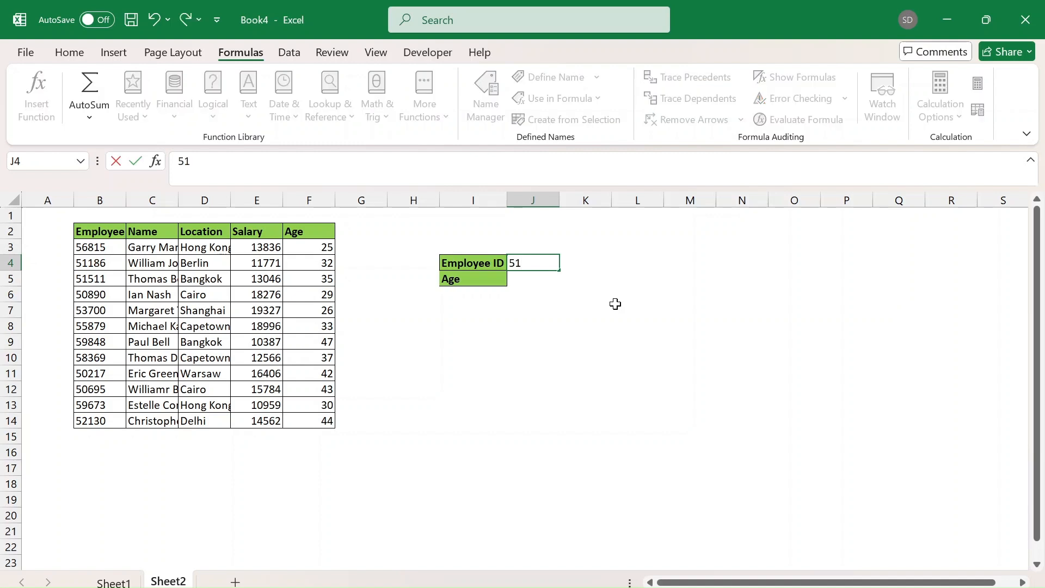
pyautogui.write('511')
pyautogui.press('Return')
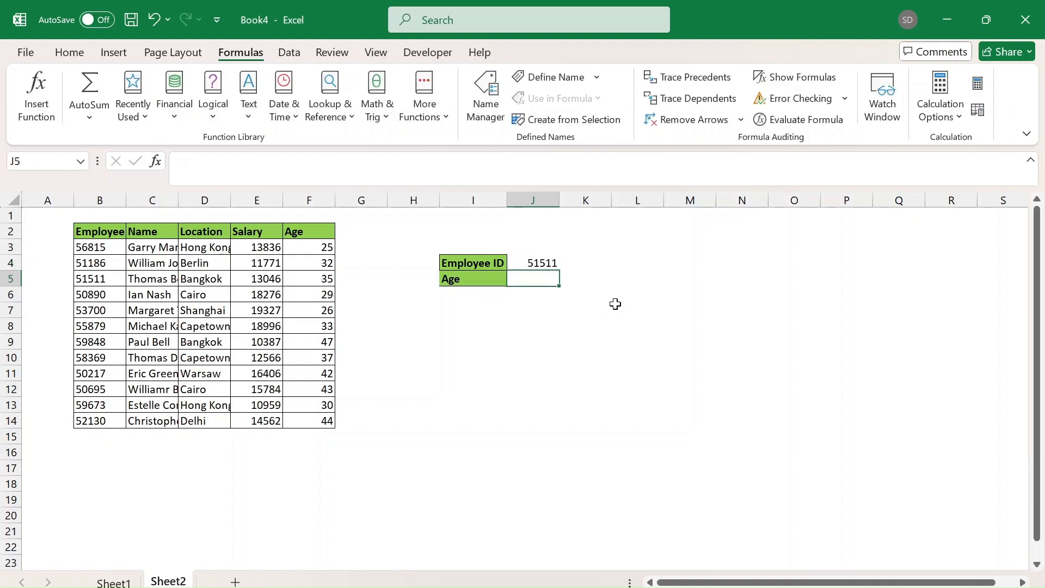
# Look up the employee's age in J5 with the exact-match formula =VLOOKUP(J4,B2:F14,5,0).
pyautogui.write('=vlo')
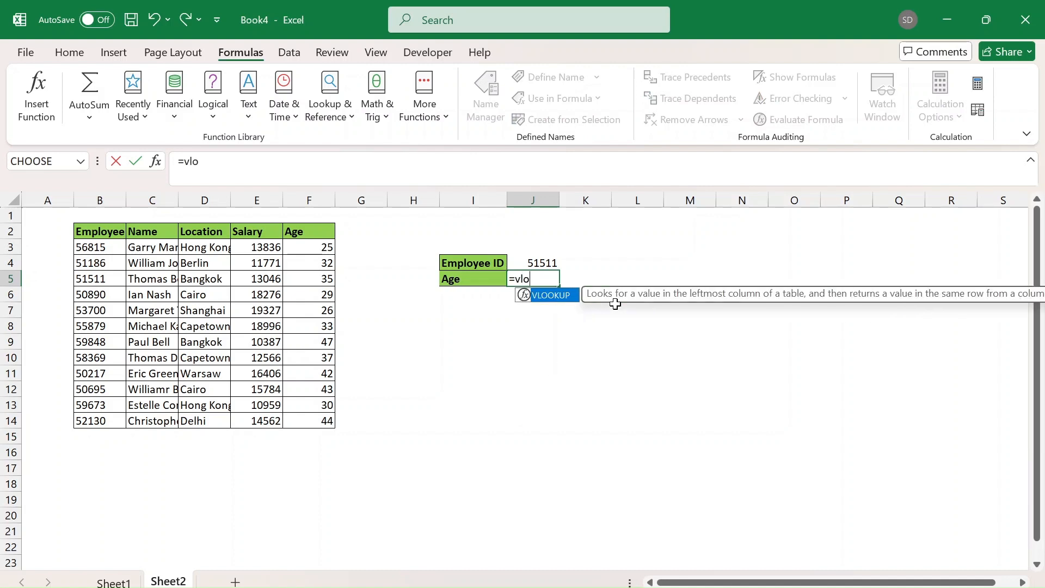
pyautogui.press('Tab')
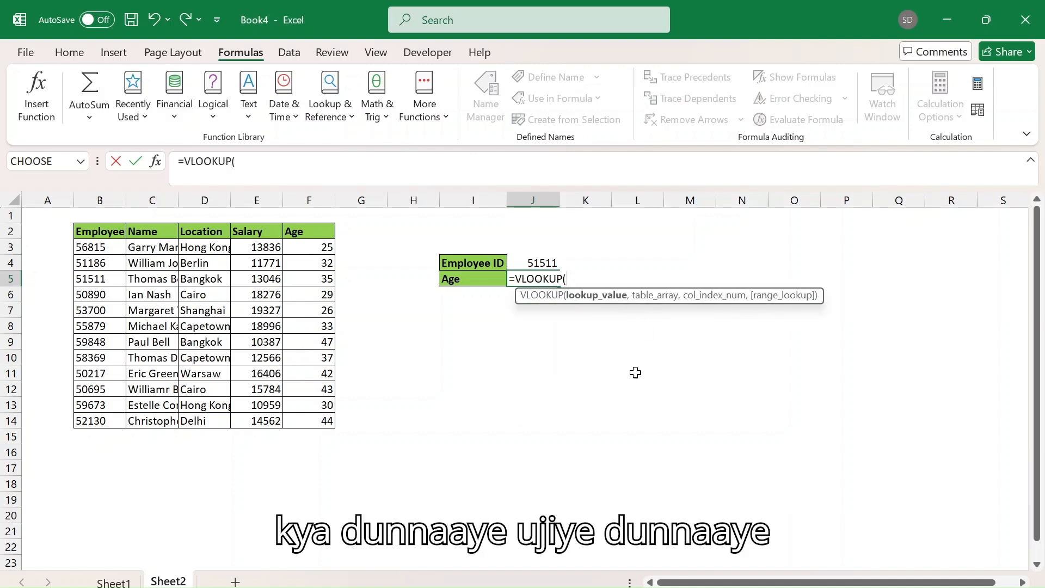
pyautogui.click(536, 261)
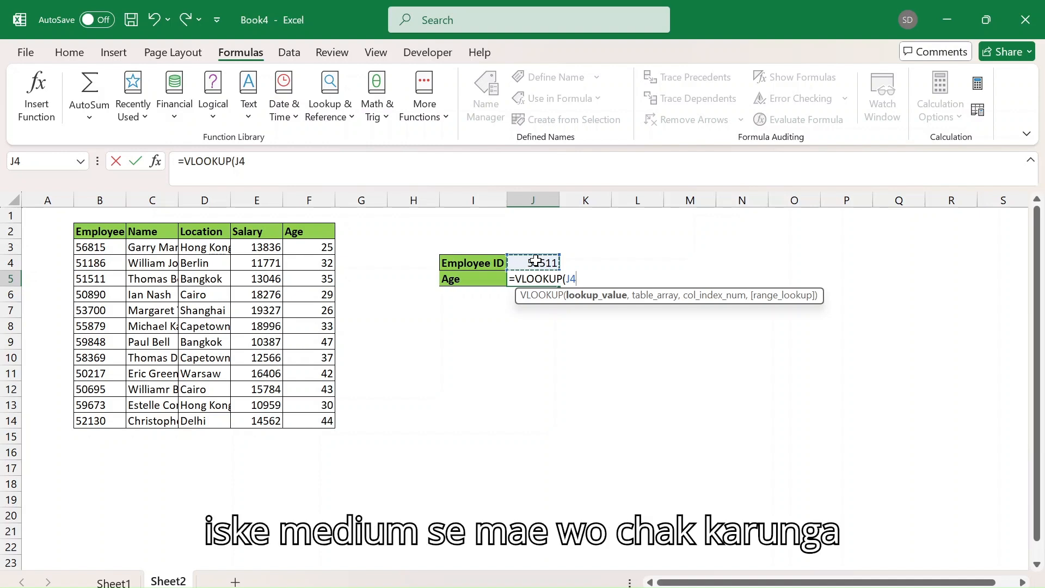
pyautogui.write(',')
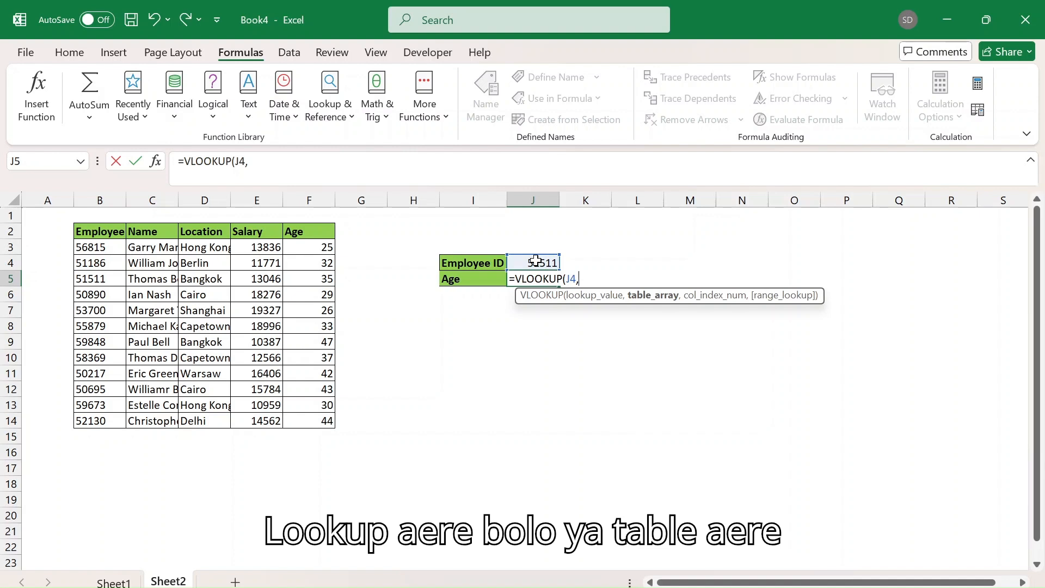
pyautogui.moveTo(82, 231); pyautogui.dragTo(317, 422)
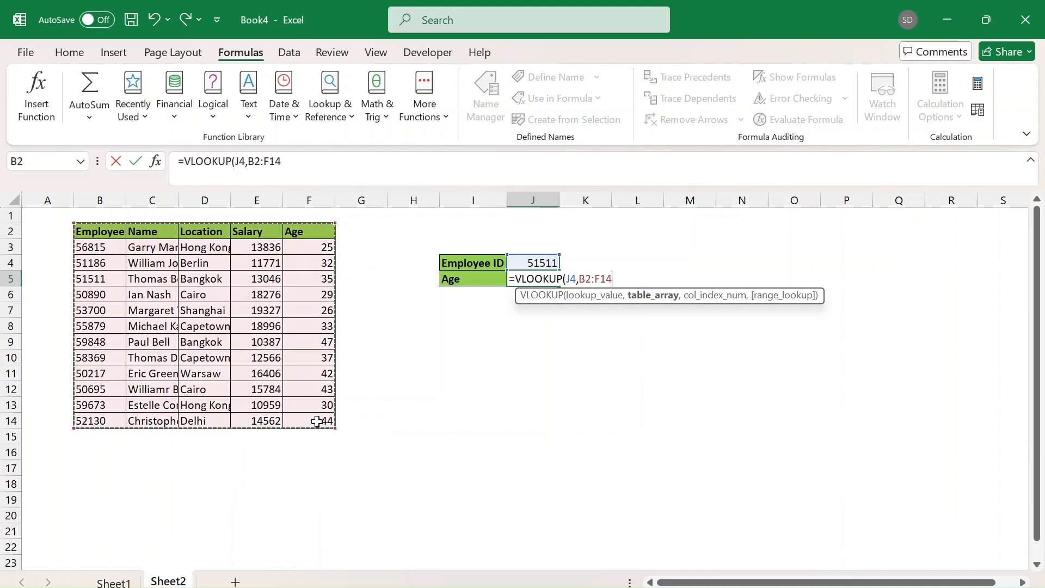
pyautogui.click(309, 169)
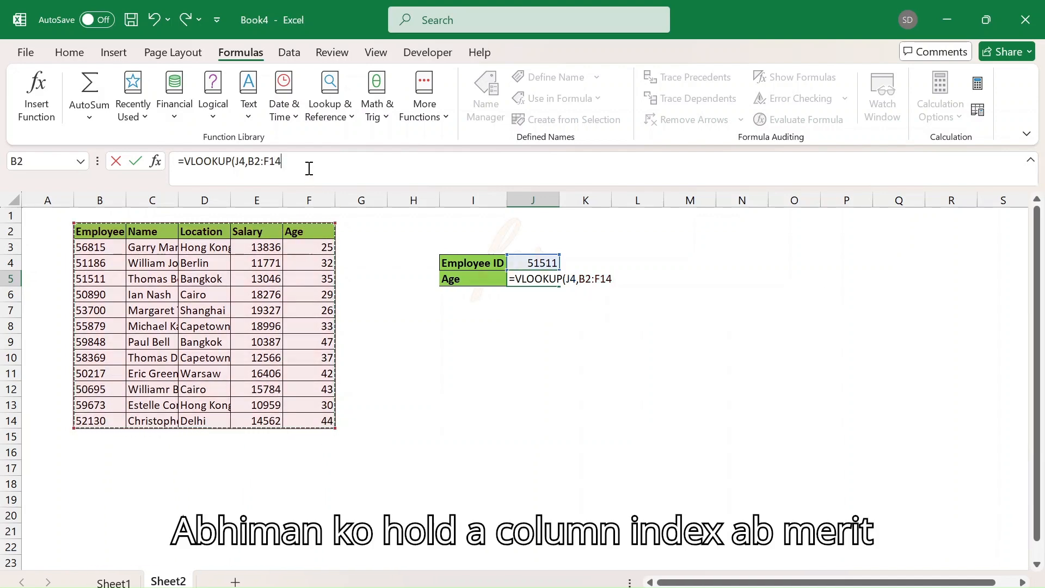
pyautogui.write(',')
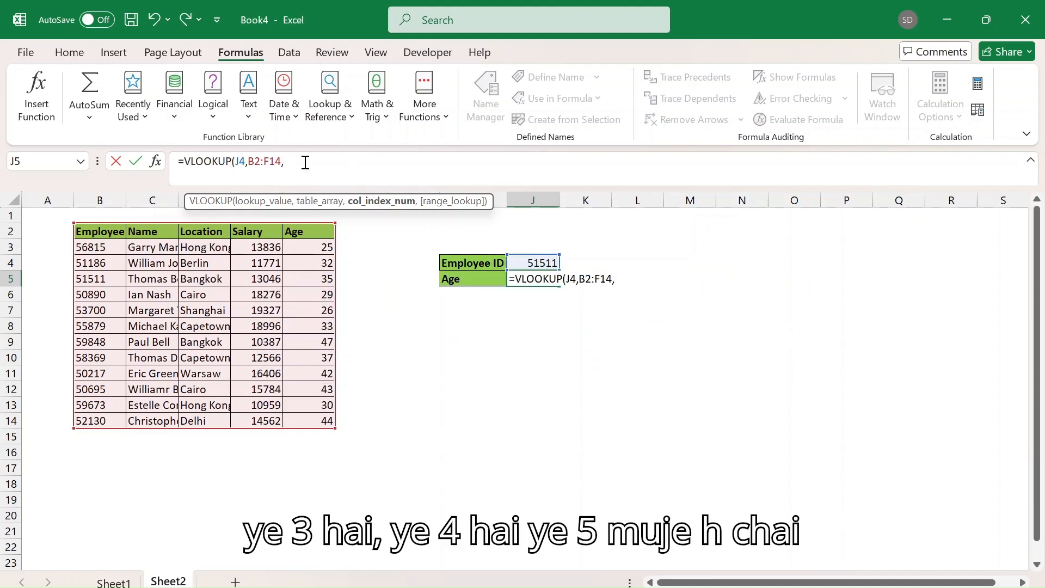
pyautogui.write('5')
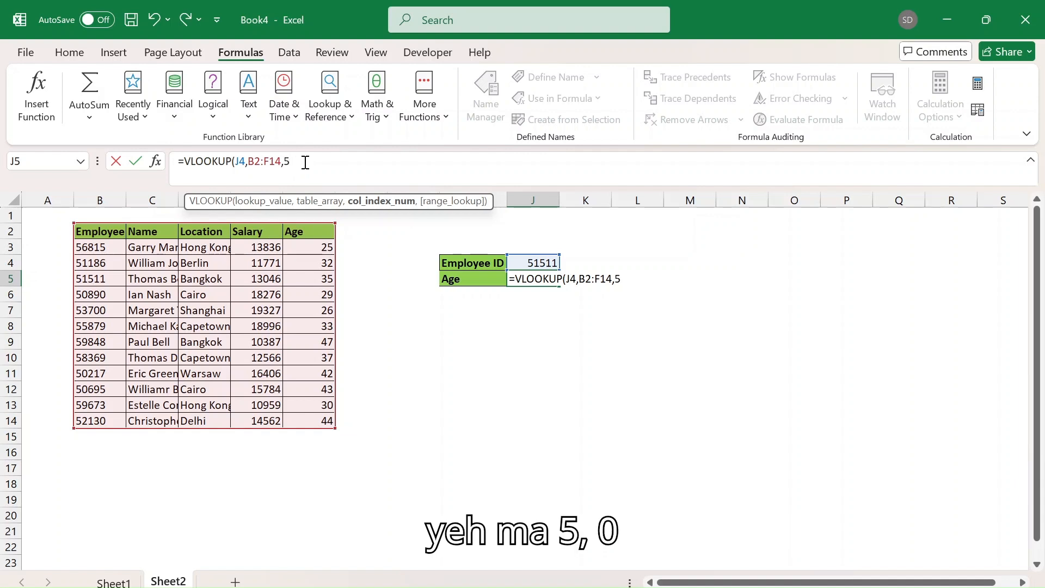
pyautogui.write(',0')
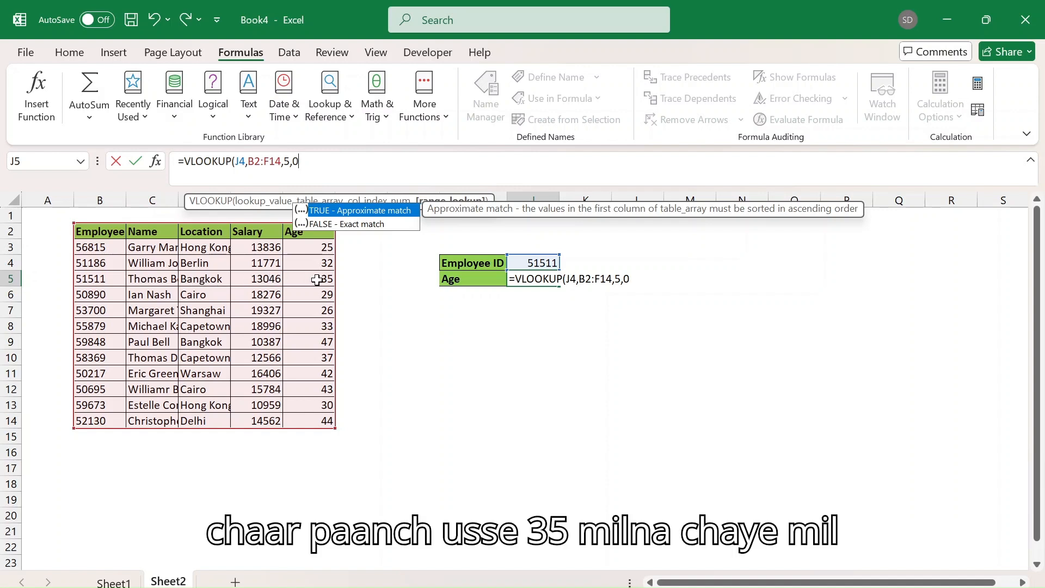
pyautogui.press('Return')
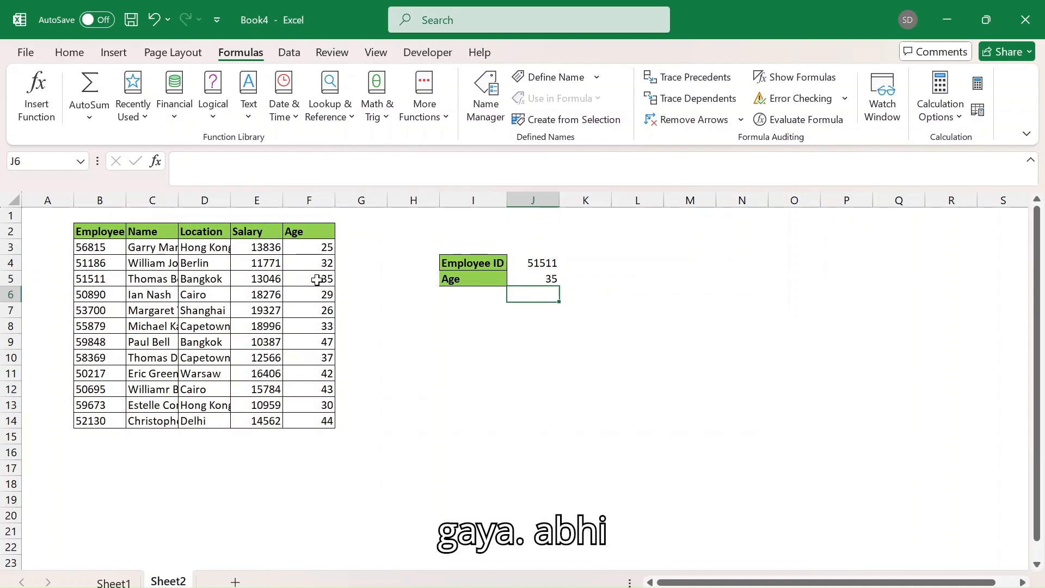
# Enter the note "Look value column that shoulfd be left most" in cell J9.
pyautogui.press('Right')
pyautogui.press('Left')
pyautogui.press('Up')
pyautogui.press('Down')
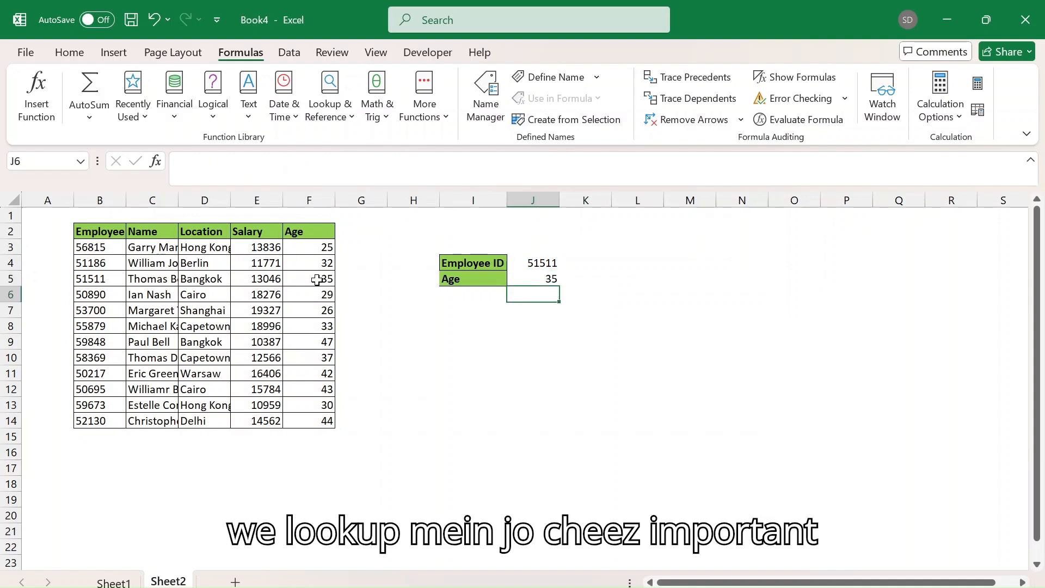
pyautogui.press('Down')
pyautogui.press('Down')
pyautogui.press('Down')
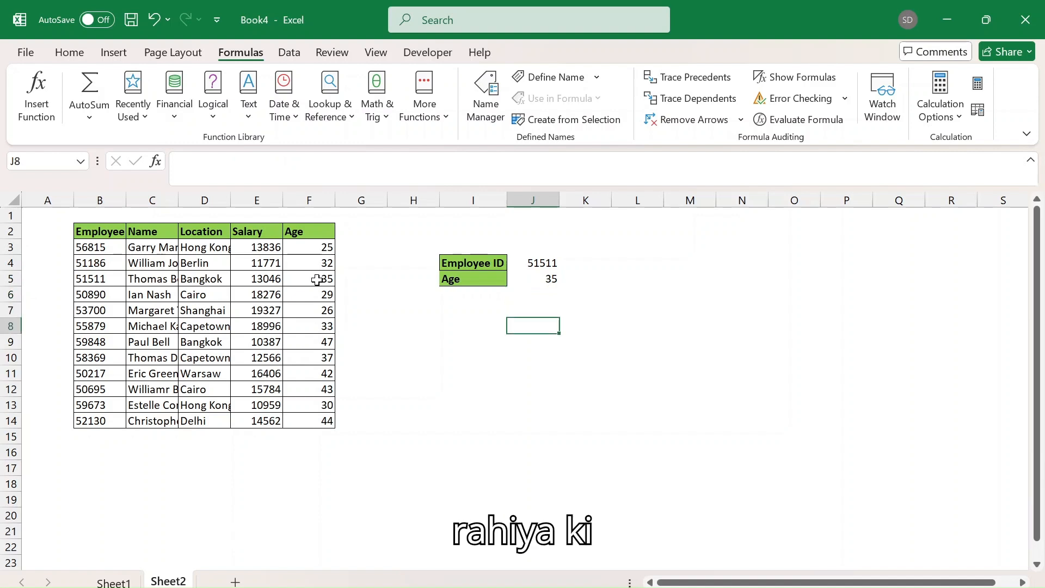
pyautogui.write('L')
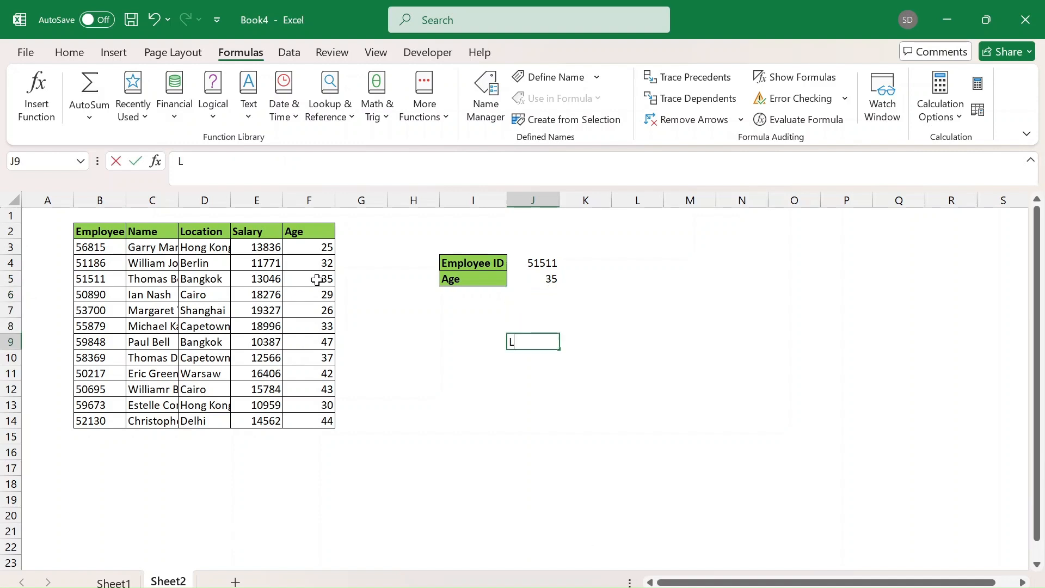
pyautogui.write('ook U')
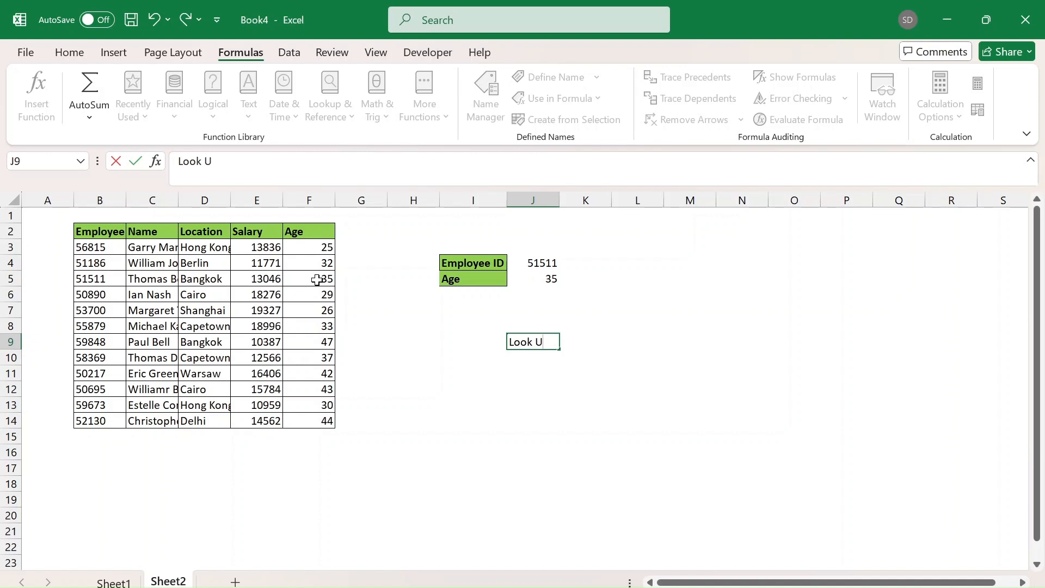
pyautogui.press('BackSpace')
pyautogui.write('value co')
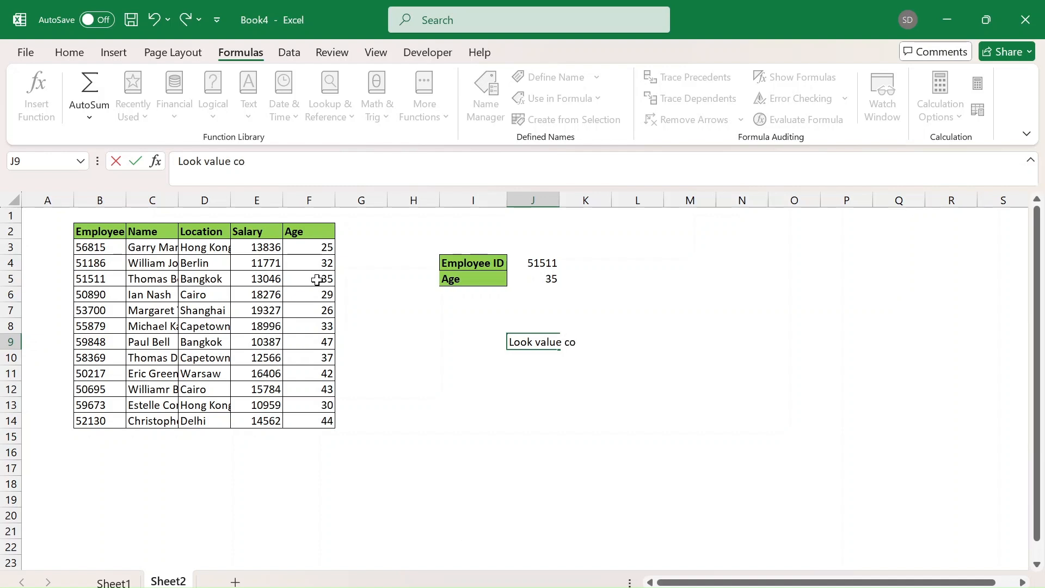
pyautogui.write('lumn')
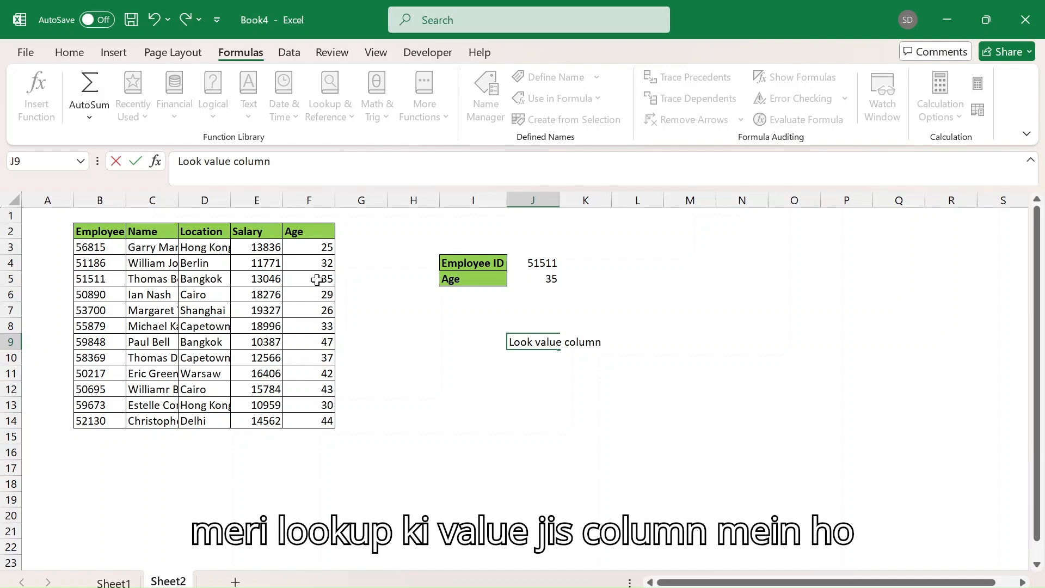
pyautogui.write(' that shoulfd')
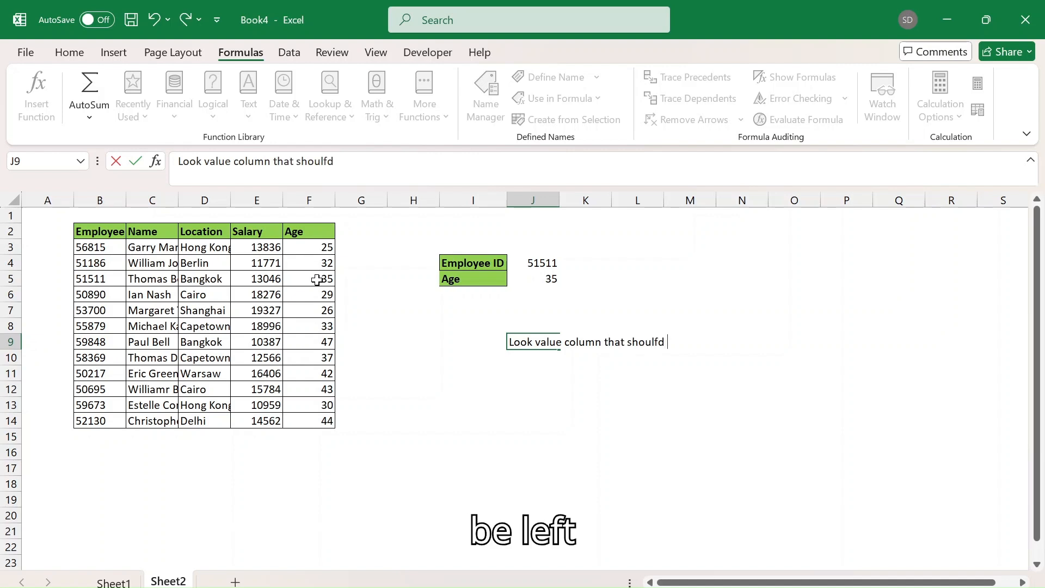
pyautogui.write(' be left most')
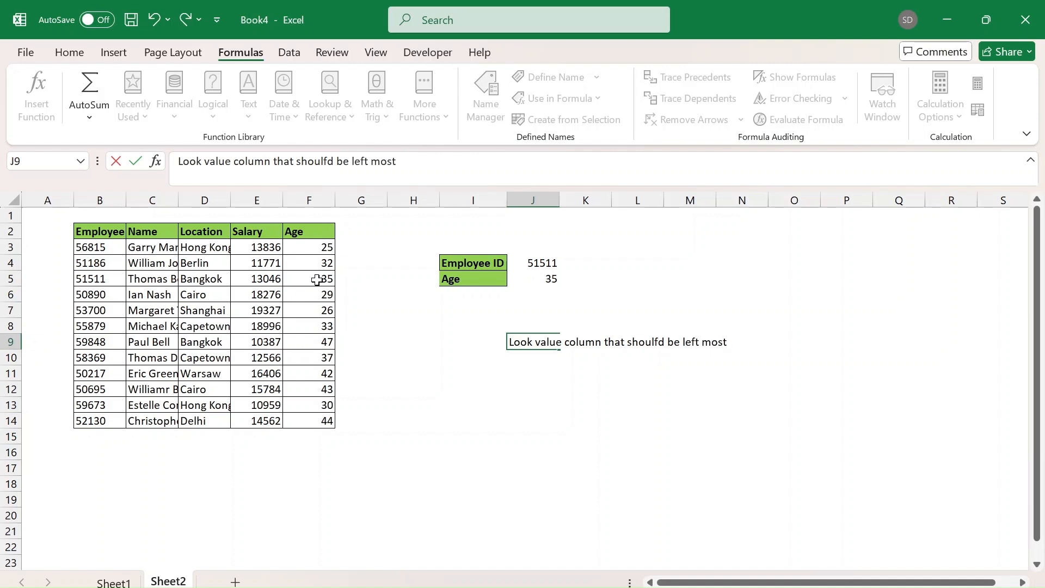
pyautogui.press('Return')
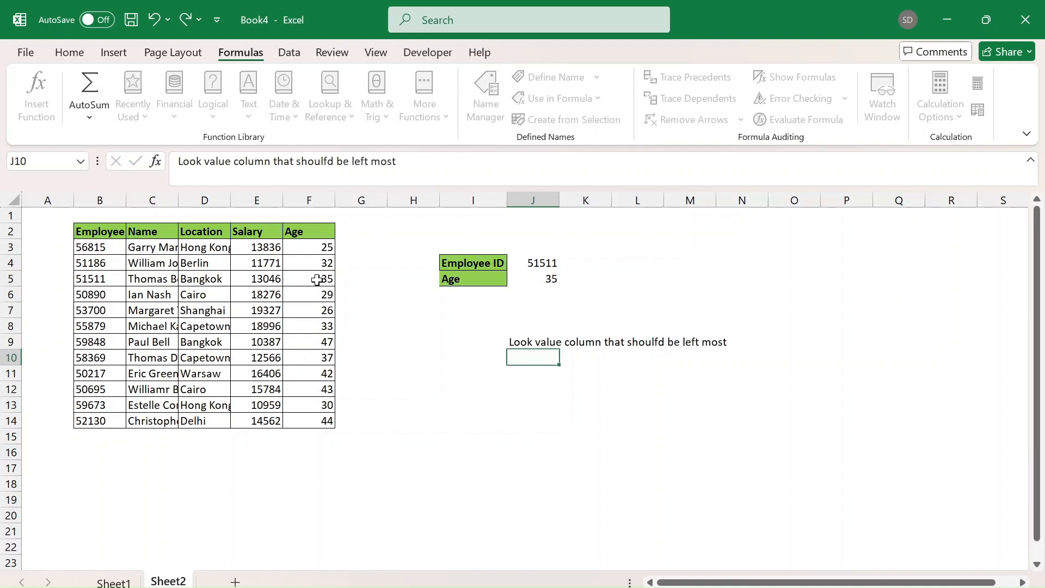
# Add the heading "Test" in A2, directly beside the employee table's Employee ID heading.
pyautogui.press('Up')
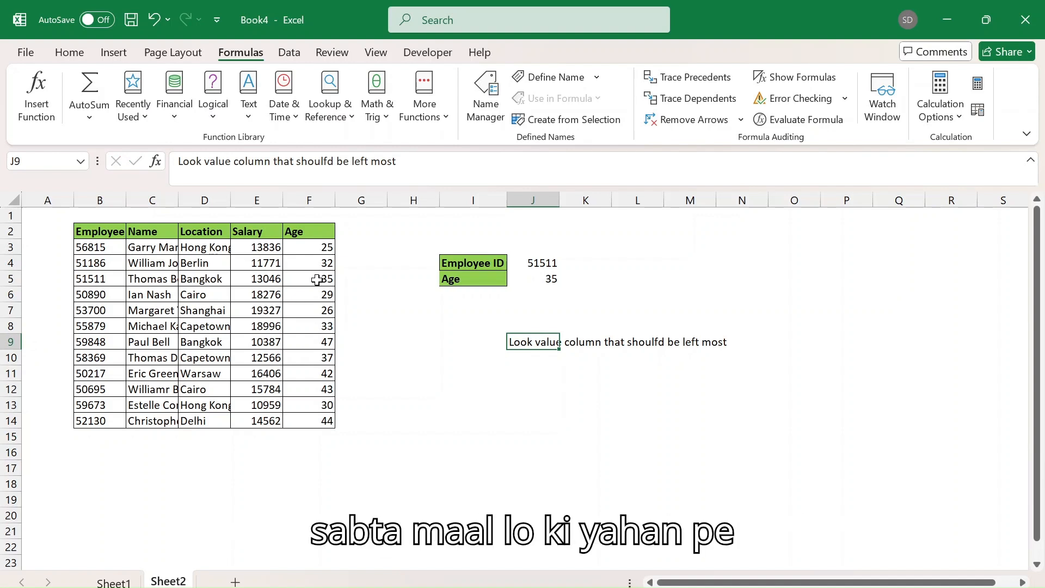
pyautogui.press('Left')
pyautogui.press('Left')
pyautogui.press('Left')
pyautogui.press('Left')
pyautogui.press('Up')
pyautogui.press('Left')
pyautogui.press('Left')
pyautogui.press('Up')
pyautogui.press('Up')
pyautogui.press('Up')
pyautogui.press('Left')
pyautogui.press('Left')
pyautogui.press('Left')
pyautogui.press('Up')
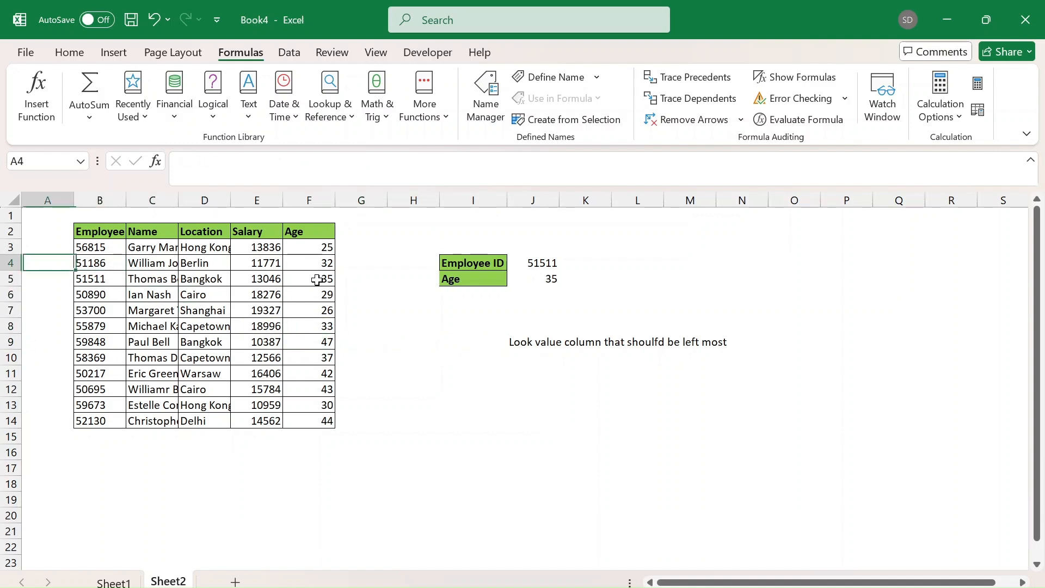
pyautogui.press('Up')
pyautogui.press('Up')
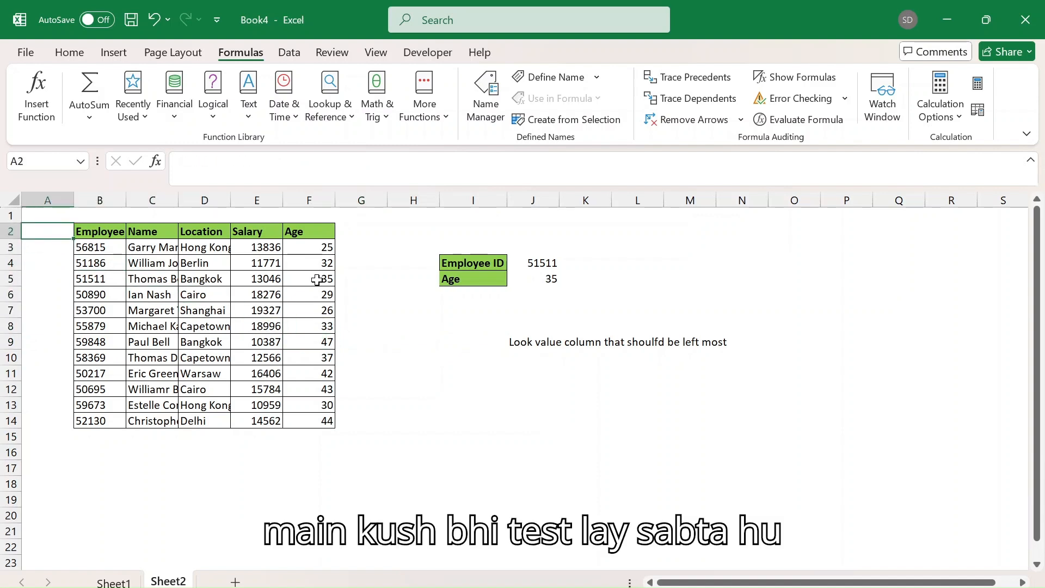
pyautogui.write('Test')
pyautogui.press('Return')
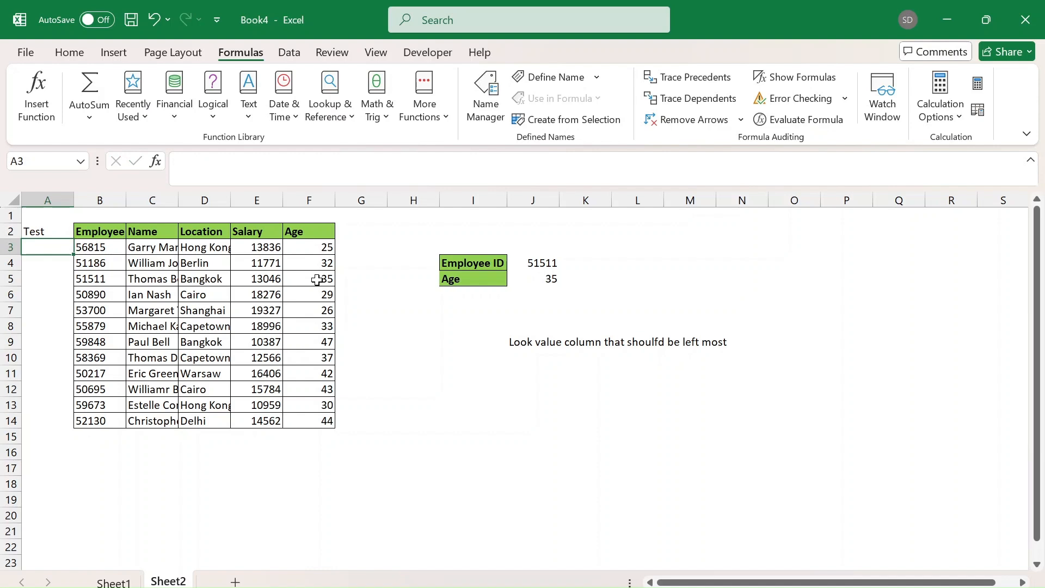
# Number the Test column from 1 to 12 in A3:A14 by entering 1 and 2 and filling the series down.
pyautogui.write('1')
pyautogui.press('Return')
pyautogui.write('2')
pyautogui.press('Return')
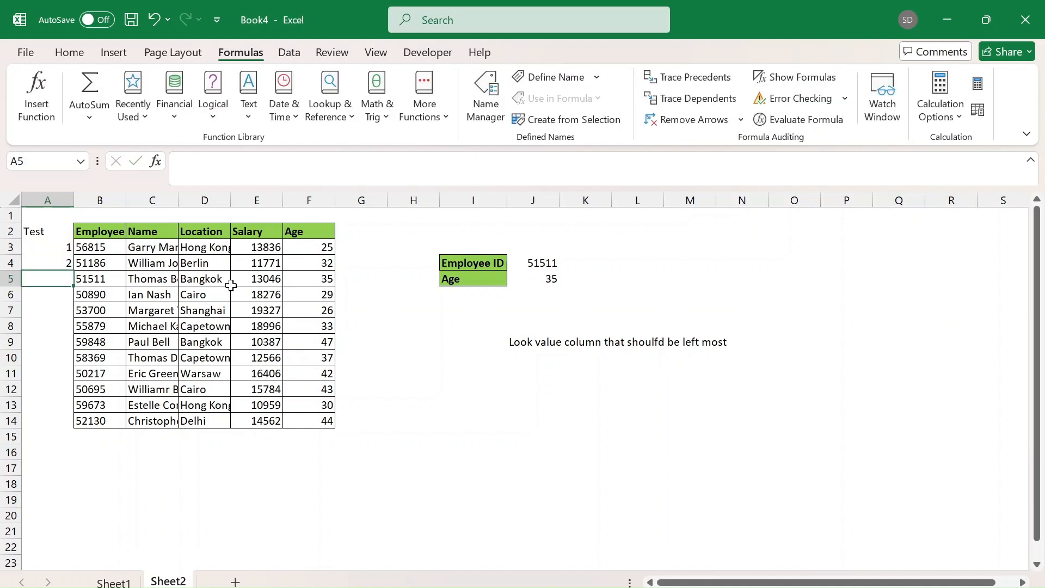
pyautogui.moveTo(48, 247); pyautogui.dragTo(75, 428)
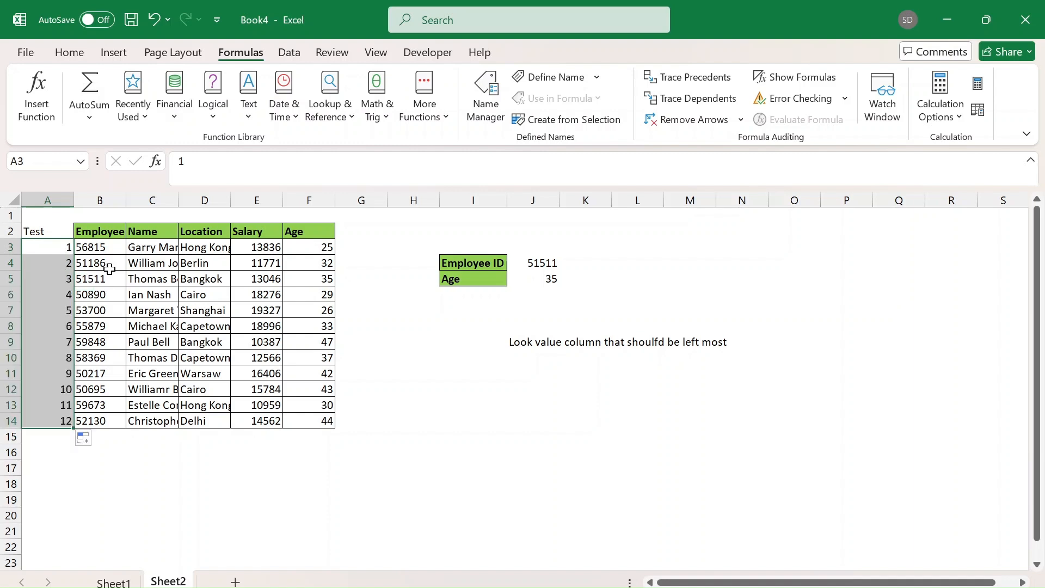
# Copy the employee name from C8 into L4 as a second lookup value.
pyautogui.click(116, 260)
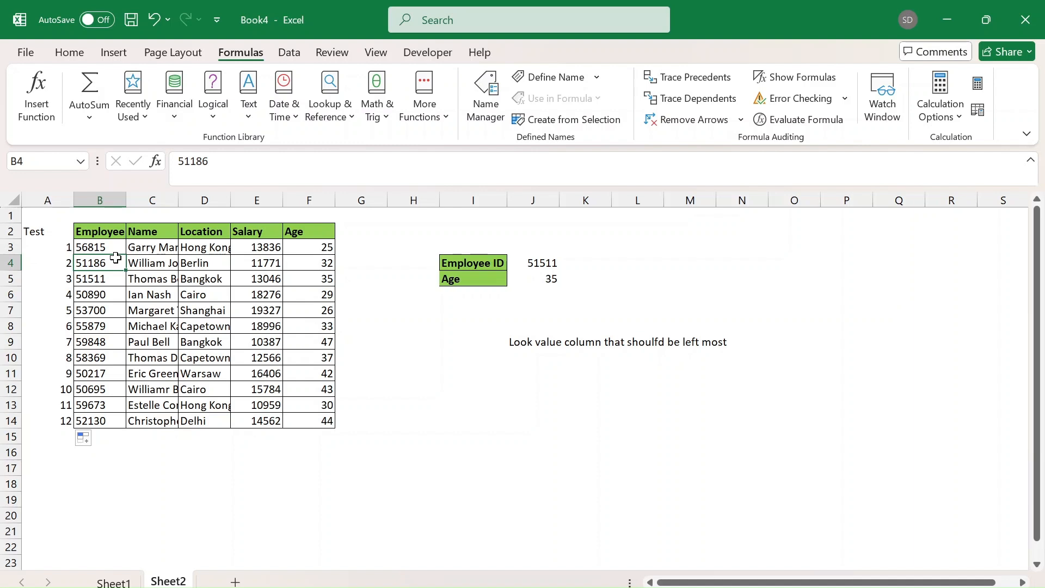
pyautogui.press('Right')
pyautogui.press('Right')
pyautogui.press('Up')
pyautogui.press('Left')
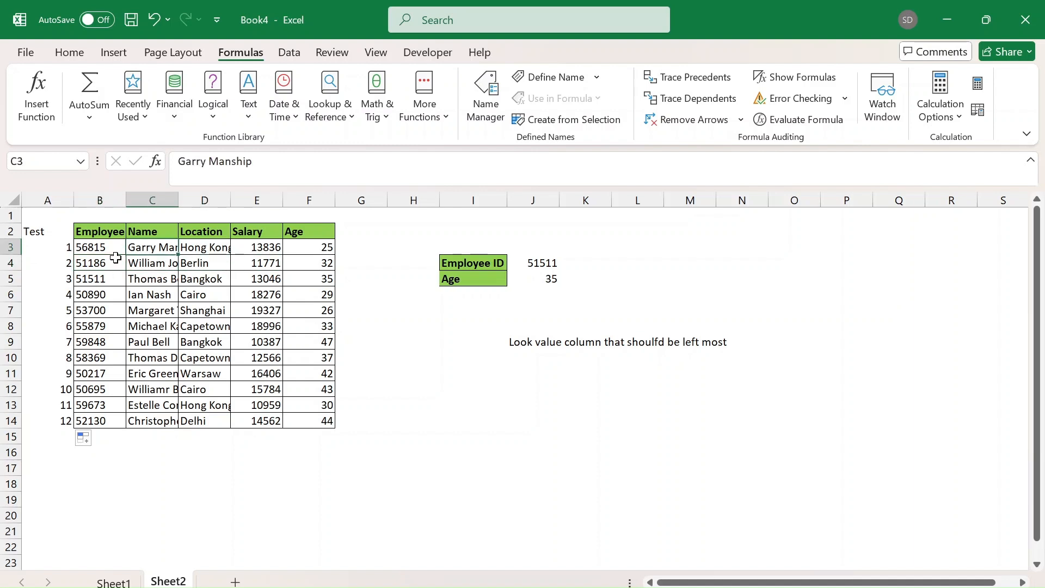
pyautogui.press('Down')
pyautogui.press('Down')
pyautogui.press('Down')
pyautogui.press('Down')
pyautogui.press('Down')
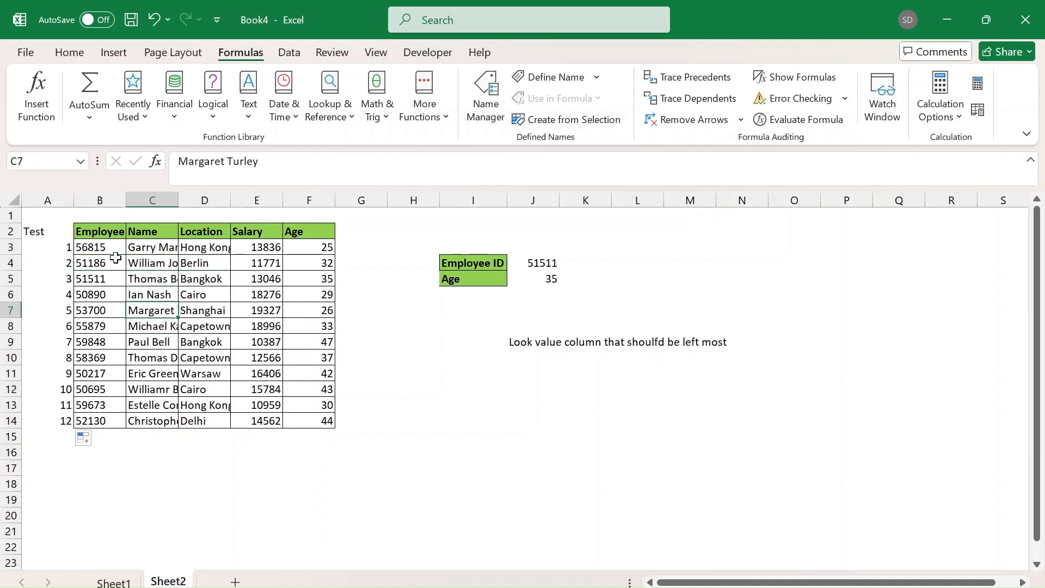
pyautogui.hotkey('ctrl', 'c')
pyautogui.press('Right')
pyautogui.press('Right')
pyautogui.press('Right')
pyautogui.press('Right')
pyautogui.press('Right')
pyautogui.press('Right')
pyautogui.press('Right')
pyautogui.press('Up')
pyautogui.press('Up')
pyautogui.press('Up')
pyautogui.press('Up')
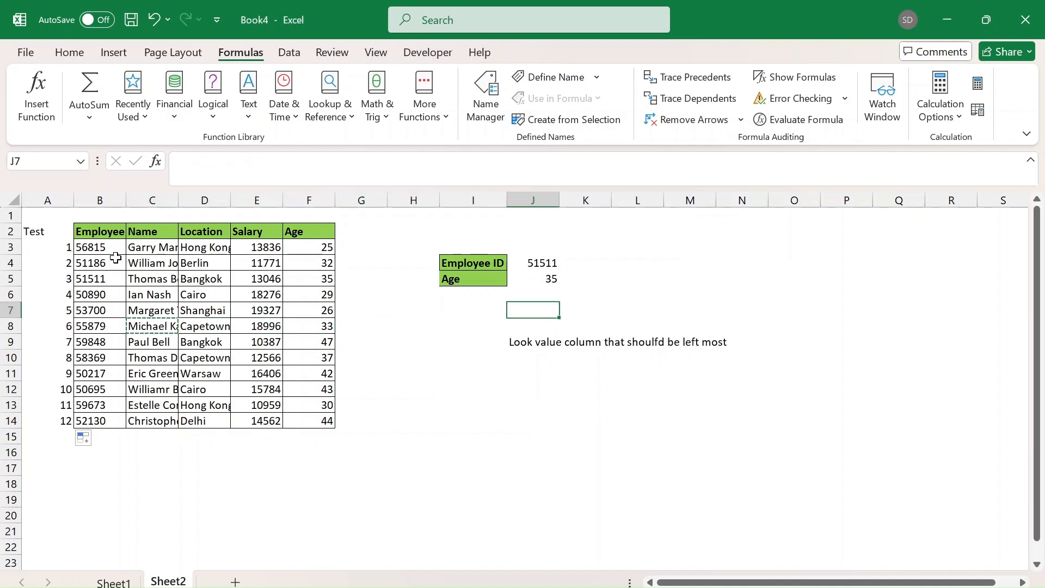
pyautogui.press('Right')
pyautogui.press('Right')
pyautogui.hotkey('ctrl', 'v')
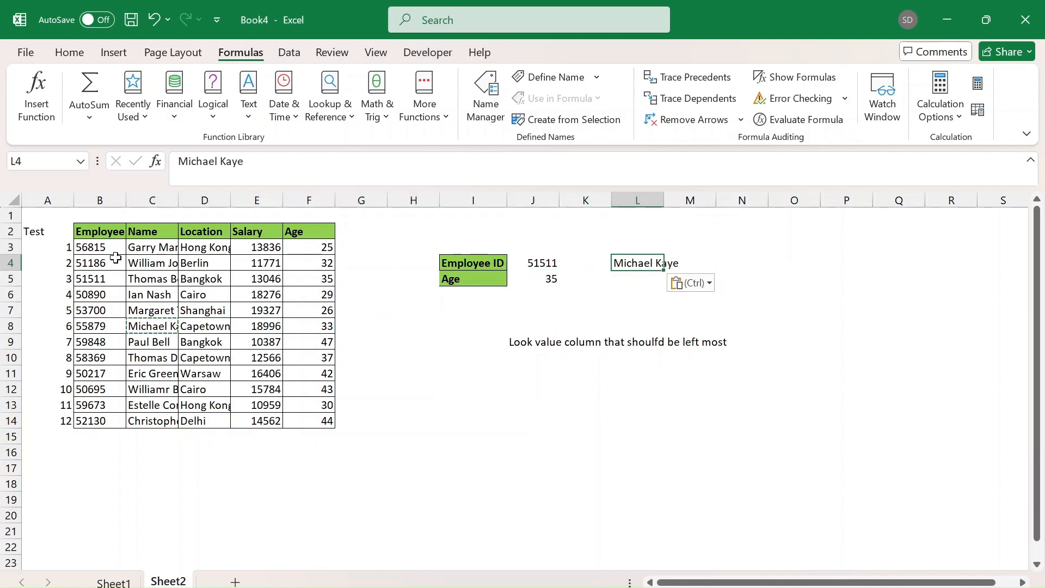
pyautogui.press('Escape')
# Look up the employee's salary by name in L5 with the exact-match formula =VLOOKUP(L4,C:F,3,0).
pyautogui.press('Down')
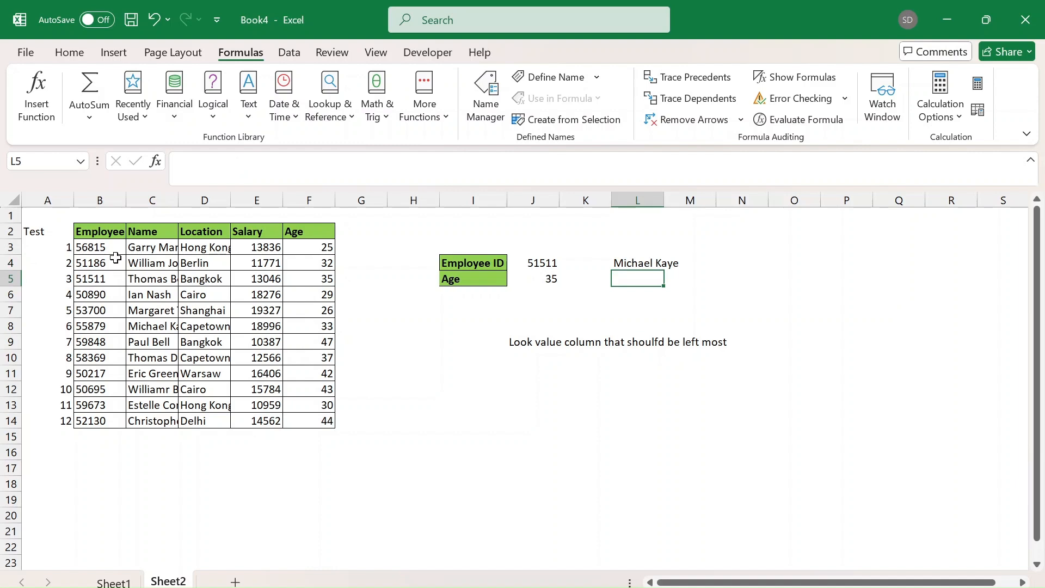
pyautogui.write('=vl')
pyautogui.press('Tab')
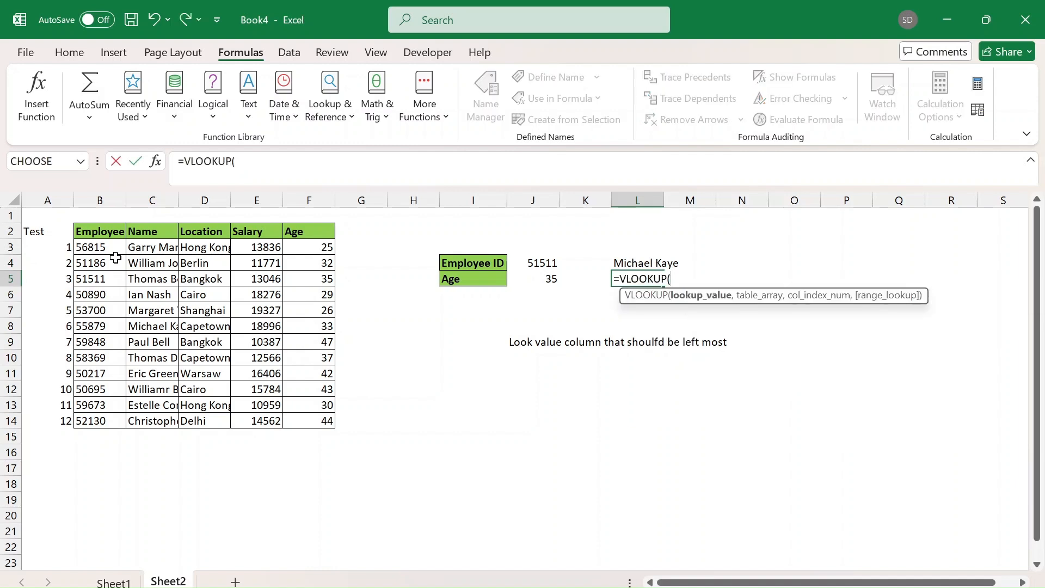
pyautogui.press('Up')
pyautogui.write(',')
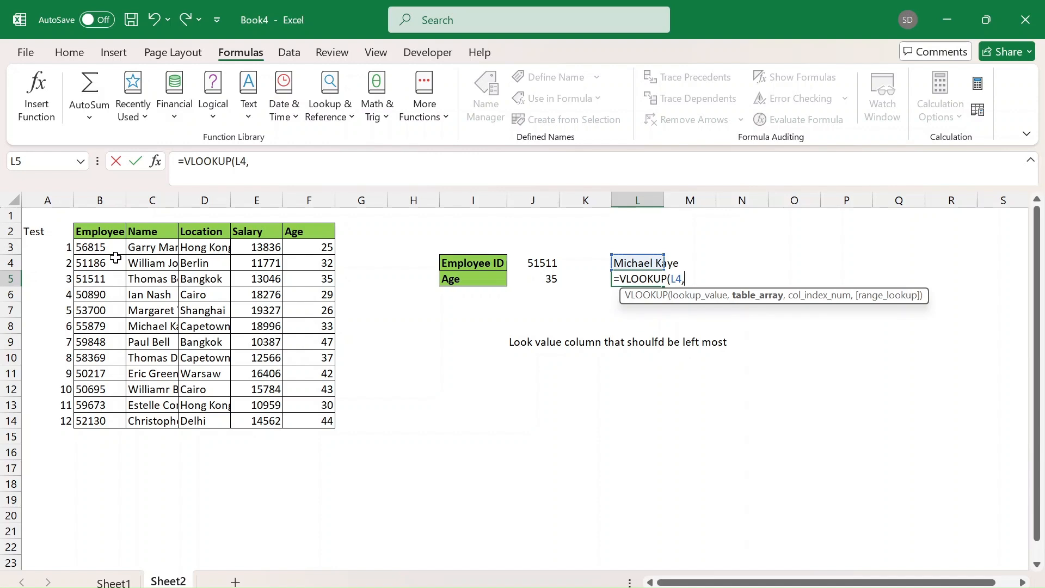
pyautogui.click(144, 251)
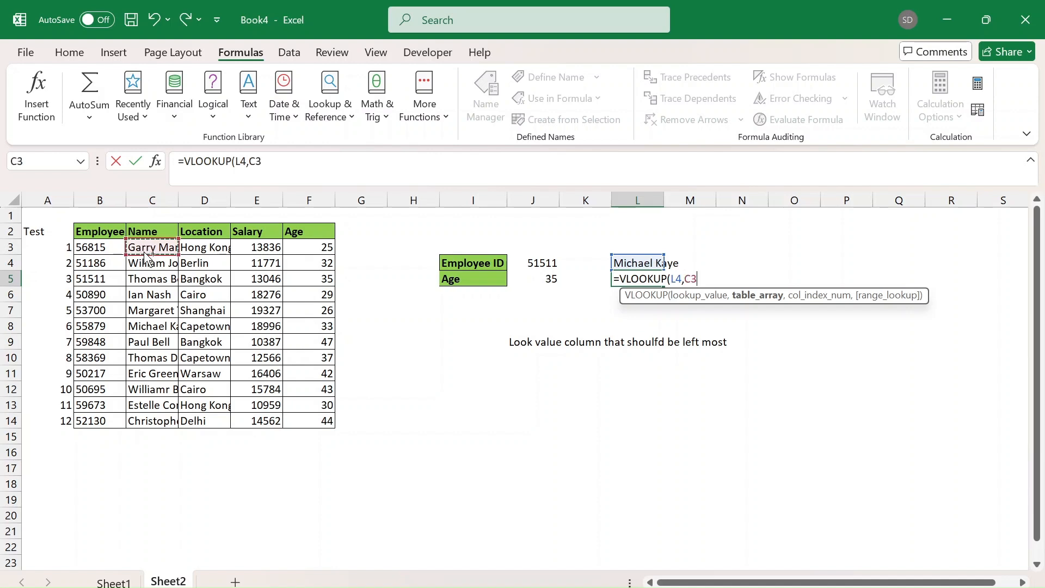
pyautogui.hotkey('ctrl', 'space')
pyautogui.hotkey('shift', 'Right')
pyautogui.hotkey('shift', 'Right')
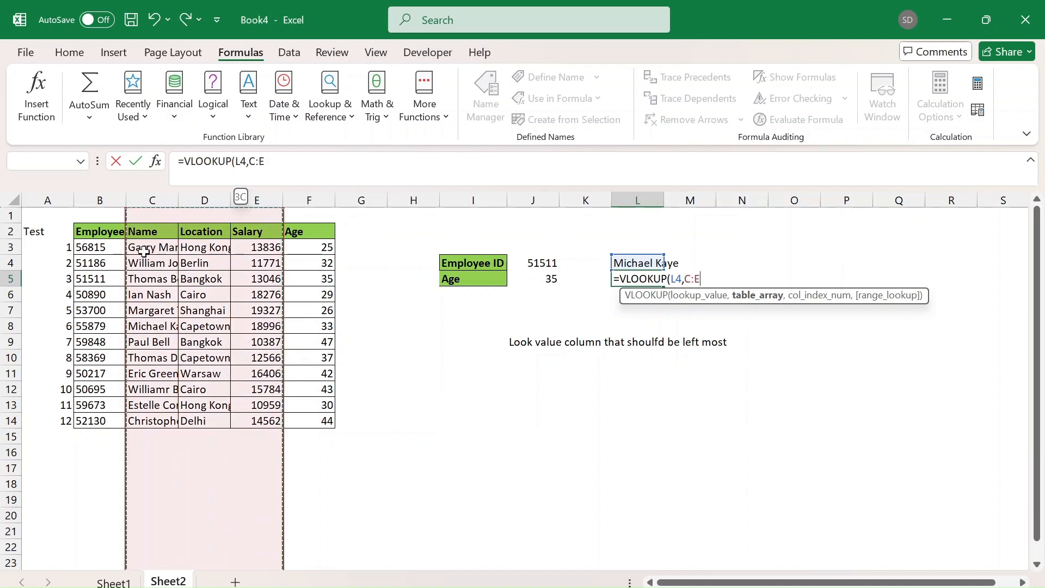
pyautogui.hotkey('shift', 'Right')
pyautogui.write(',')
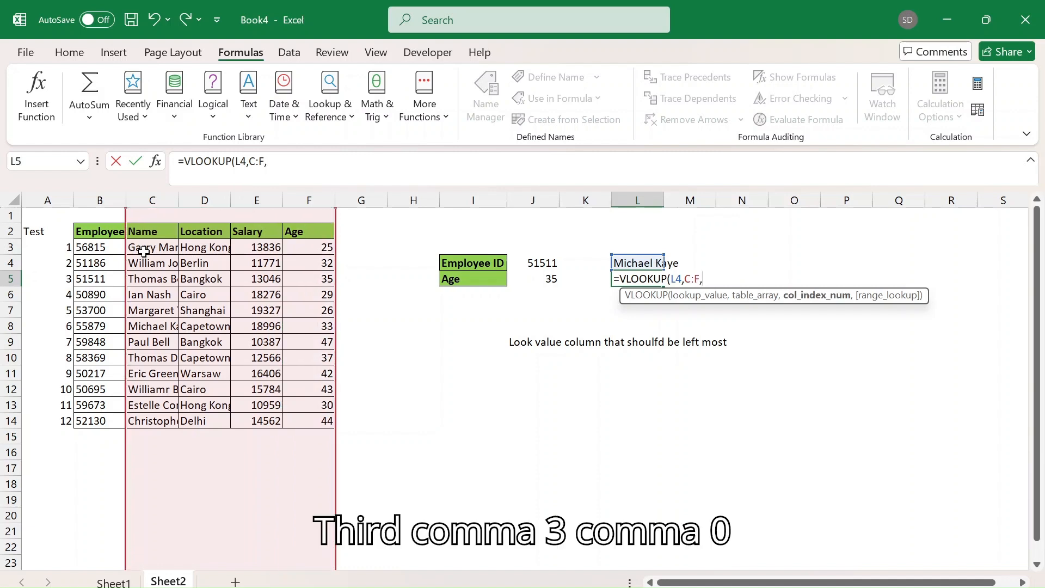
pyautogui.write('3,0')
pyautogui.press('Return')
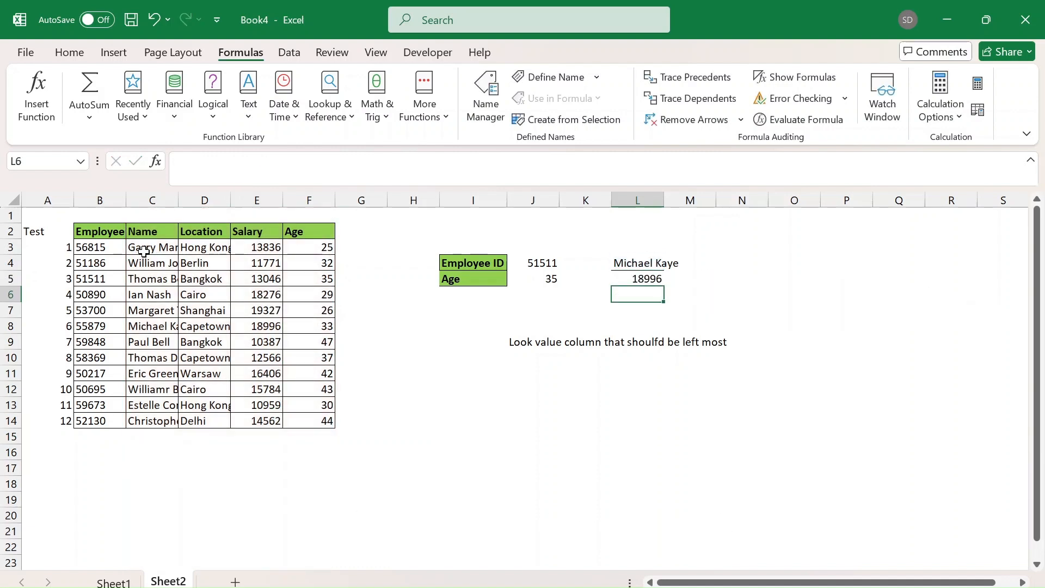
# Clear the example employee name and its salary lookup formula from L4:L5.
pyautogui.press('Up')
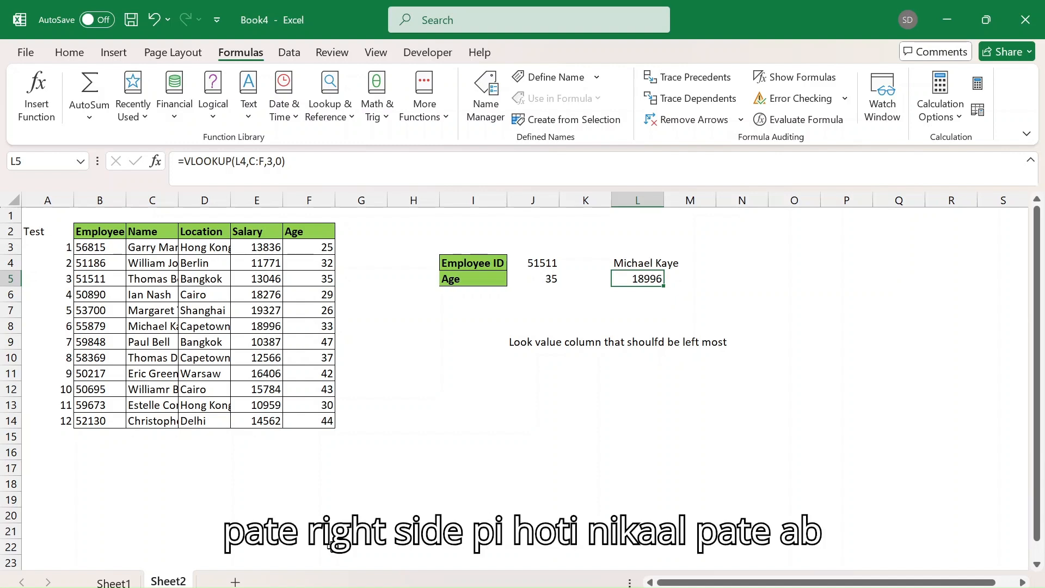
pyautogui.press('Up')
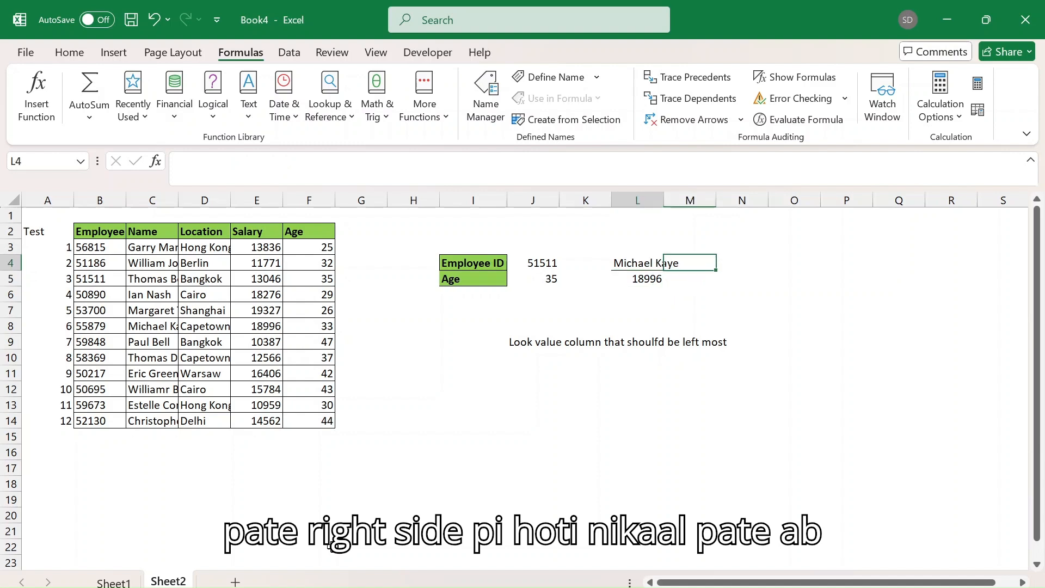
pyautogui.press('Down')
pyautogui.press('Left')
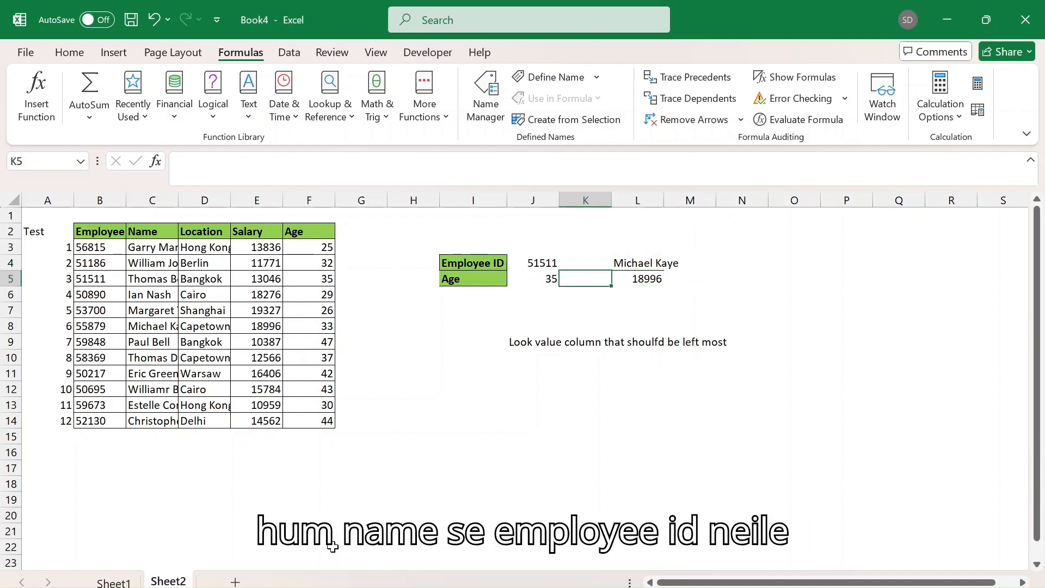
pyautogui.press('Right')
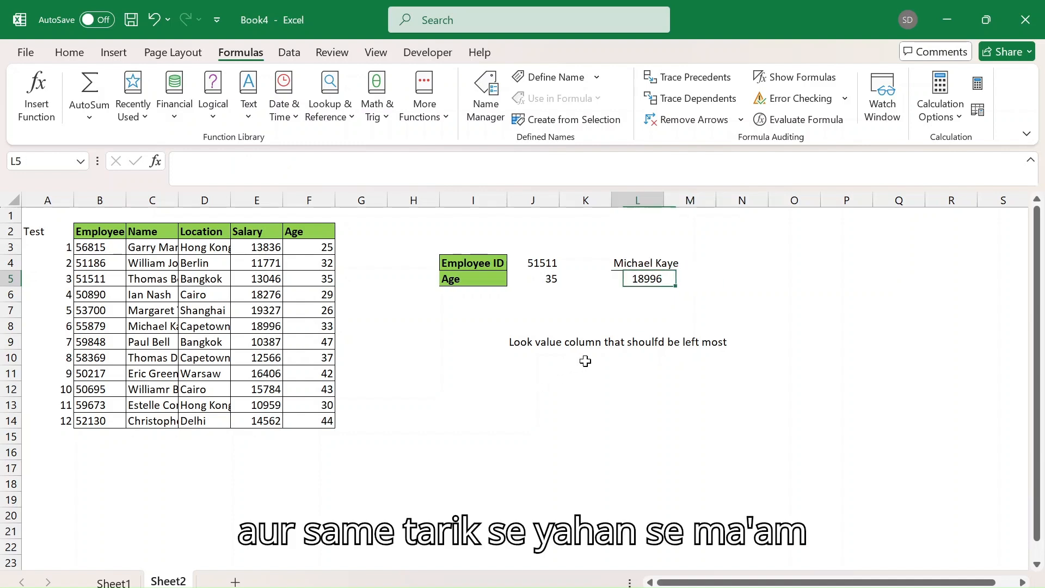
pyautogui.press('Left')
pyautogui.press('Left')
pyautogui.press('Up')
pyautogui.press('Right')
pyautogui.press('Right')
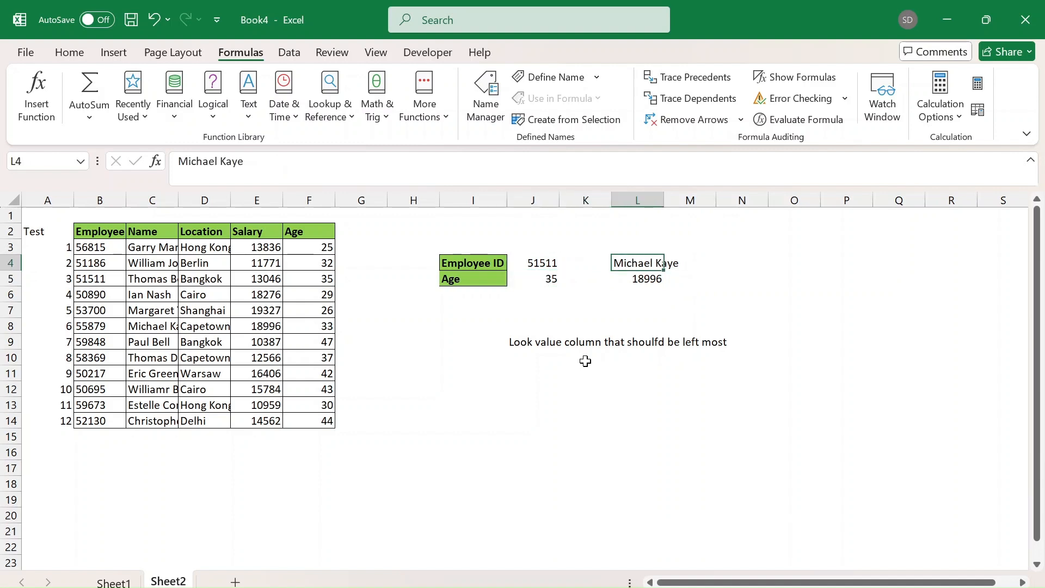
pyautogui.hotkey('shift', 'Down')
pyautogui.press('Delete')
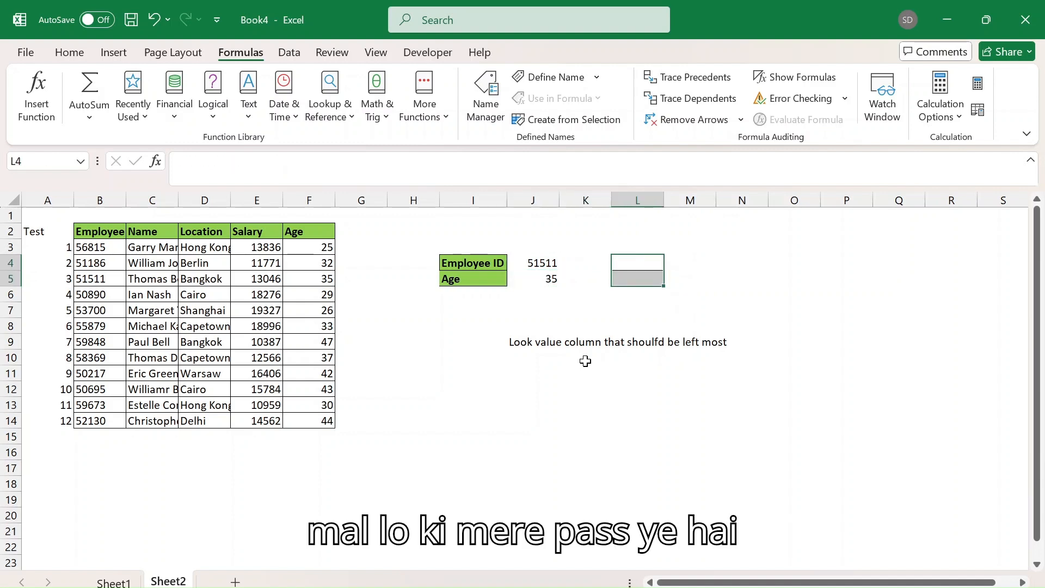
# Return the employee's name in J5 by ID with the exact-match formula =VLOOKUP(J4,B:F,2,0).
pyautogui.press('Left')
pyautogui.press('Left')
pyautogui.press('Down')
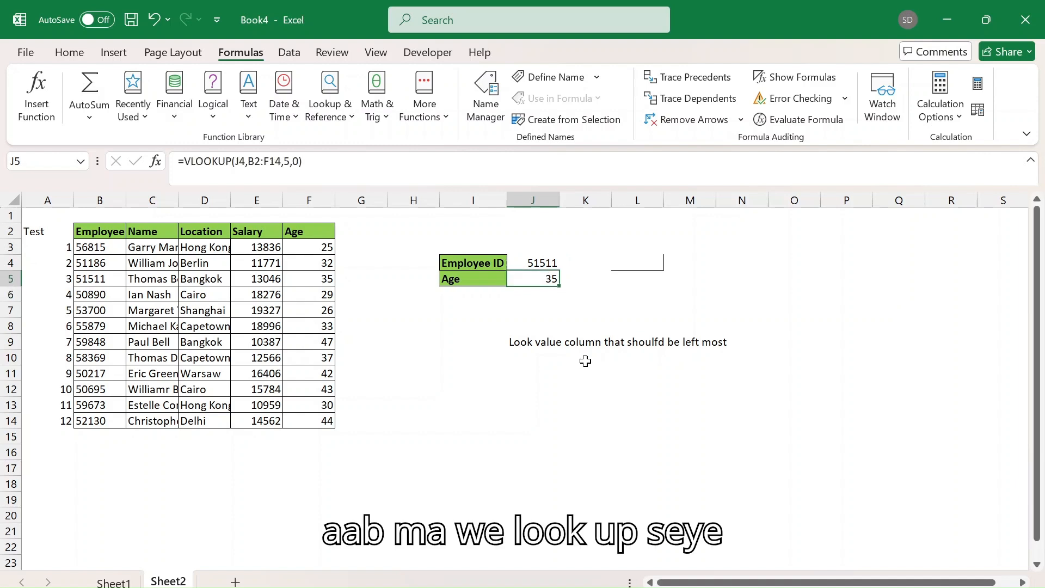
pyautogui.write('=vl')
pyautogui.press('Tab')
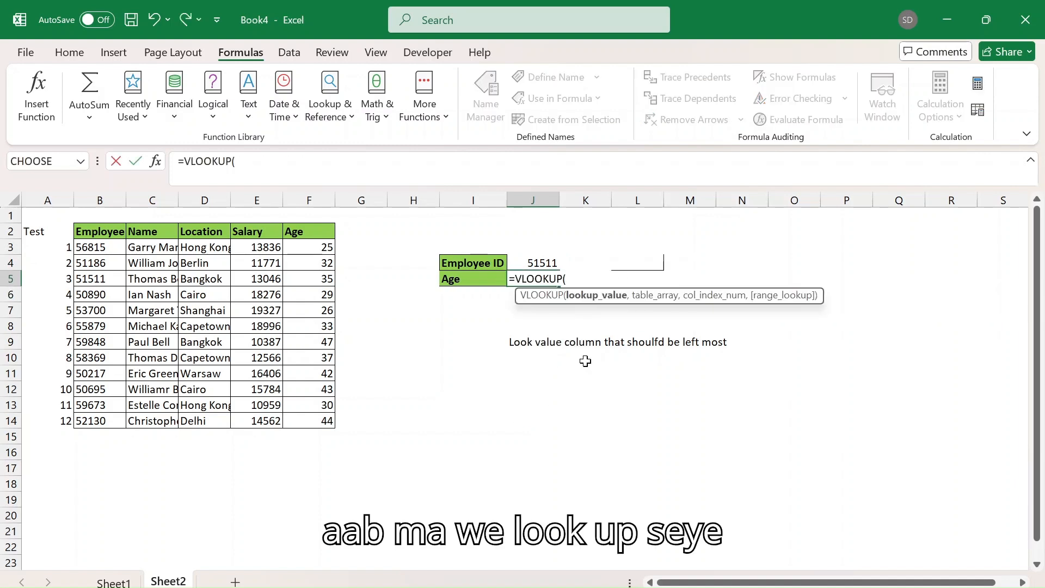
pyautogui.press('Up')
pyautogui.write(',')
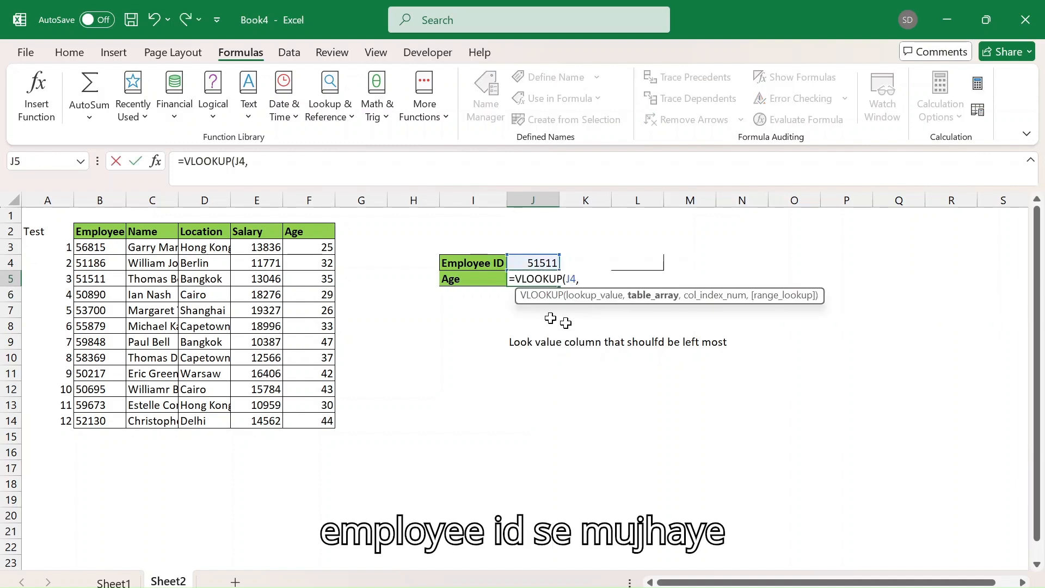
pyautogui.click(99, 279)
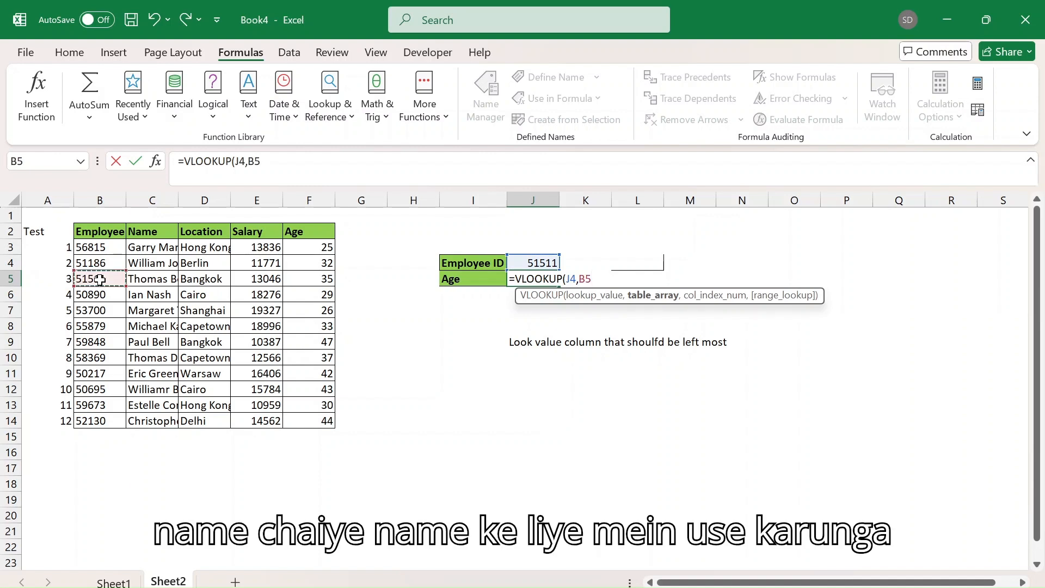
pyautogui.hotkey('ctrl', 'space')
pyautogui.hotkey('shift', 'Right')
pyautogui.hotkey('shift', 'Right')
pyautogui.hotkey('shift', 'Right')
pyautogui.hotkey('shift', 'Right')
pyautogui.write(',2,')
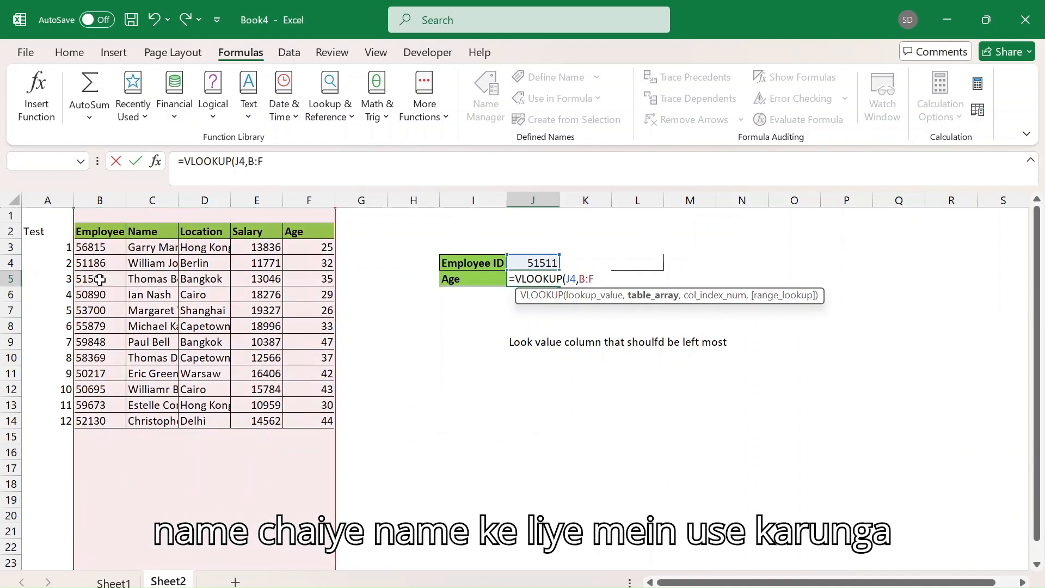
pyautogui.write('0)')
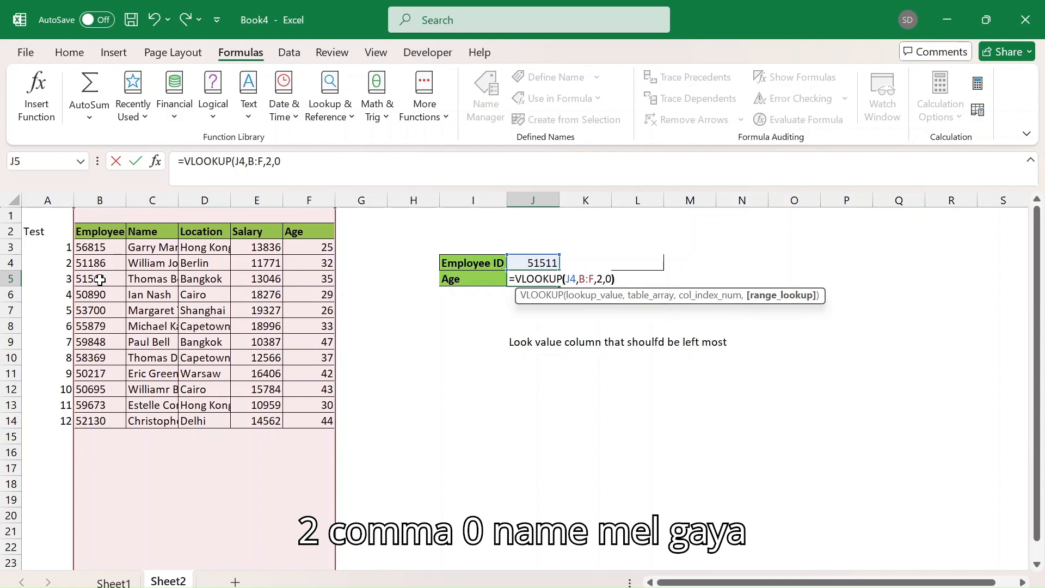
pyautogui.press('Return')
# Return the employee's location in K5 by ID with the exact-match formula =VLOOKUP(J4,B:F,3,0).
pyautogui.press('Up')
pyautogui.press('Right')
pyautogui.write('=vlo')
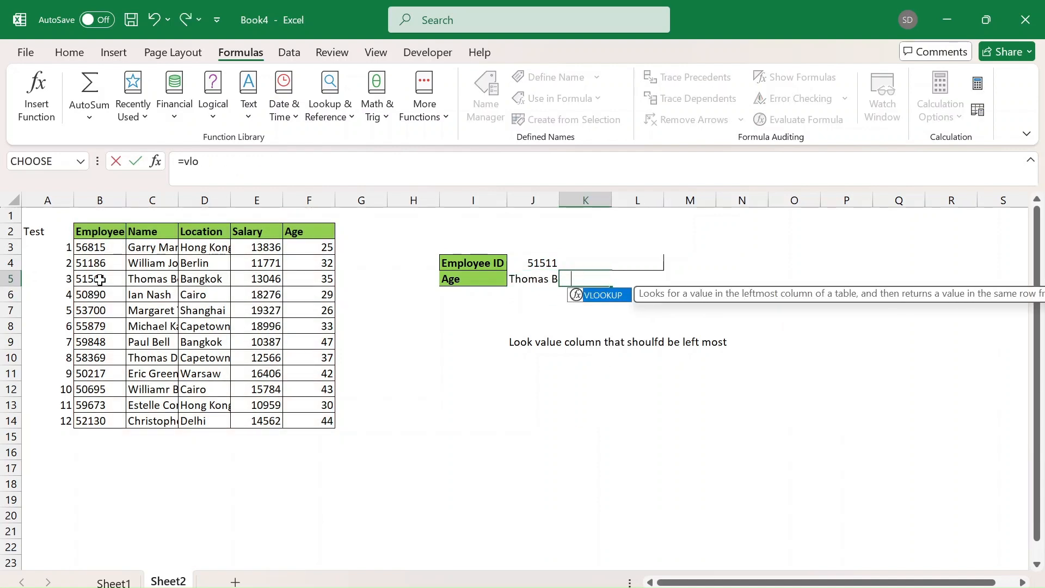
pyautogui.press('Tab')
pyautogui.press('Up')
pyautogui.press('Left')
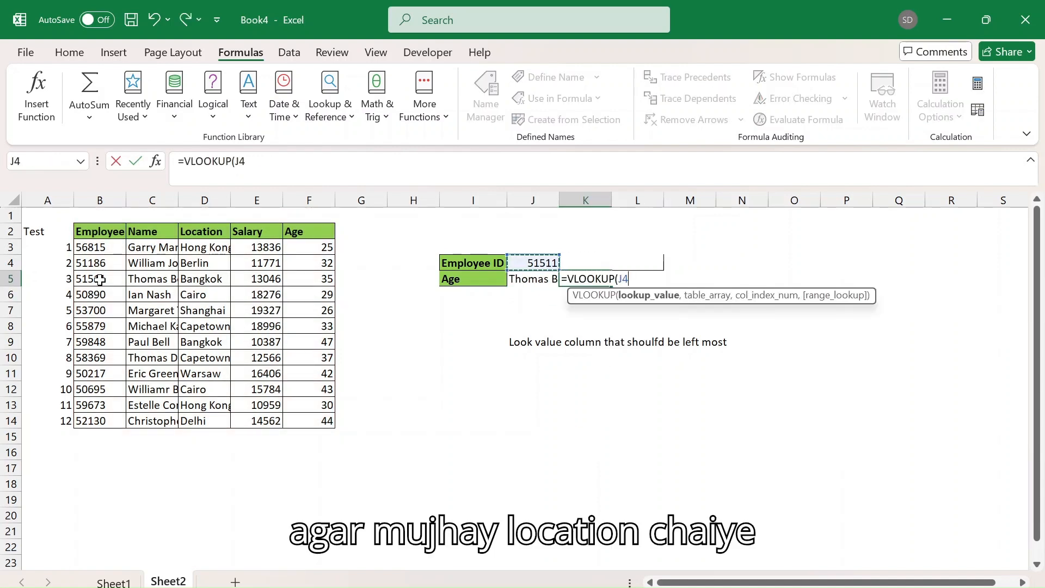
pyautogui.write(',')
pyautogui.press('Left')
pyautogui.press('Left')
pyautogui.press('Left')
pyautogui.press('Left')
pyautogui.press('Left')
pyautogui.press('Left')
pyautogui.press('Left')
pyautogui.press('Left')
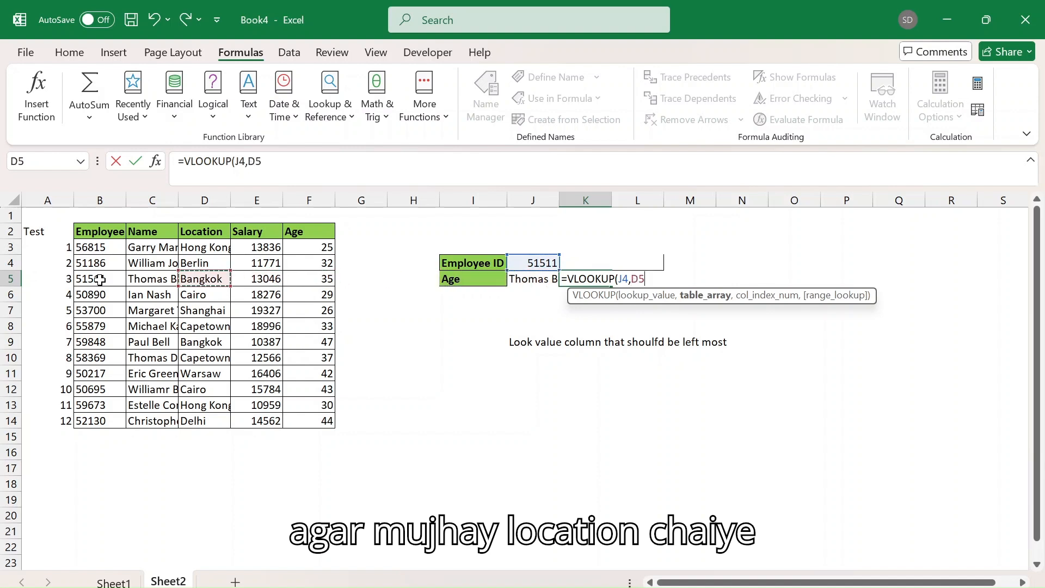
pyautogui.hotkey('ctrl', 'space')
pyautogui.press('Left')
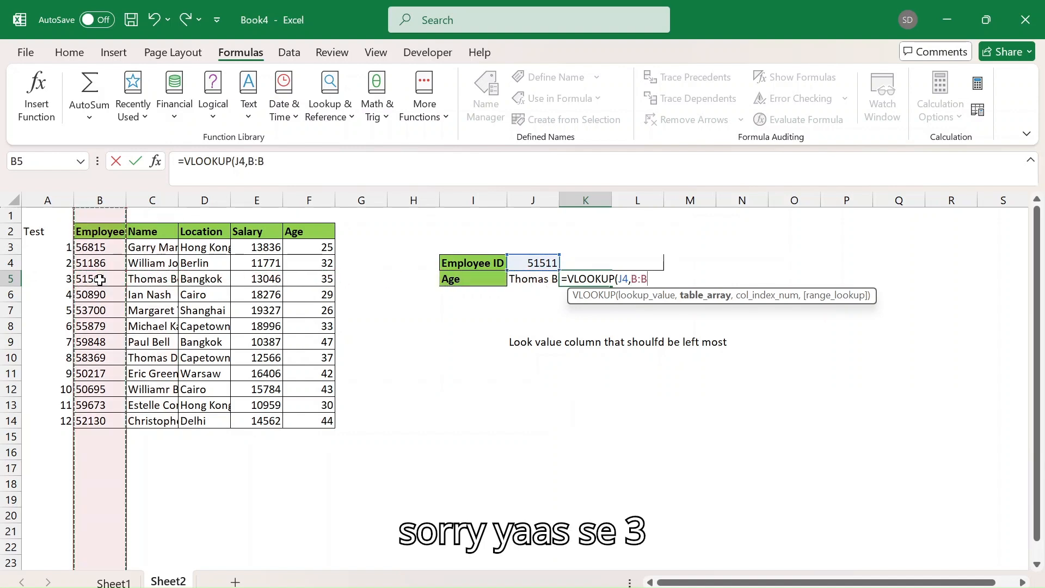
pyautogui.hotkey('shift', 'Right')
pyautogui.hotkey('shift', 'Right')
pyautogui.hotkey('shift', 'Right')
pyautogui.hotkey('shift', 'Right')
pyautogui.hotkey('shift', 'Right')
pyautogui.hotkey('shift', 'Left')
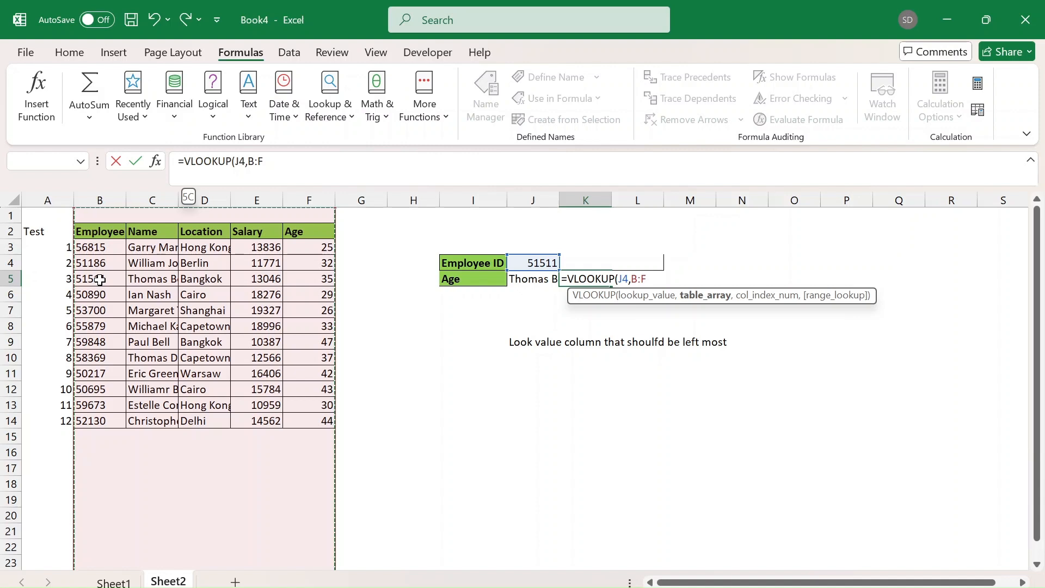
pyautogui.write(',3,0')
pyautogui.press('Return')
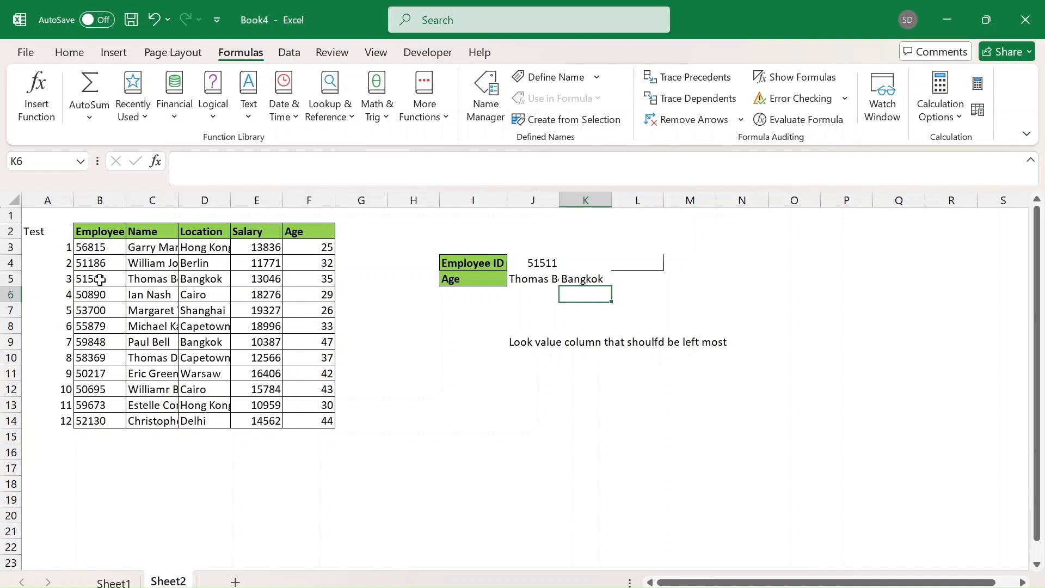
pyautogui.press('Right')
pyautogui.press('Left')
pyautogui.press('Up')
pyautogui.press('Left')
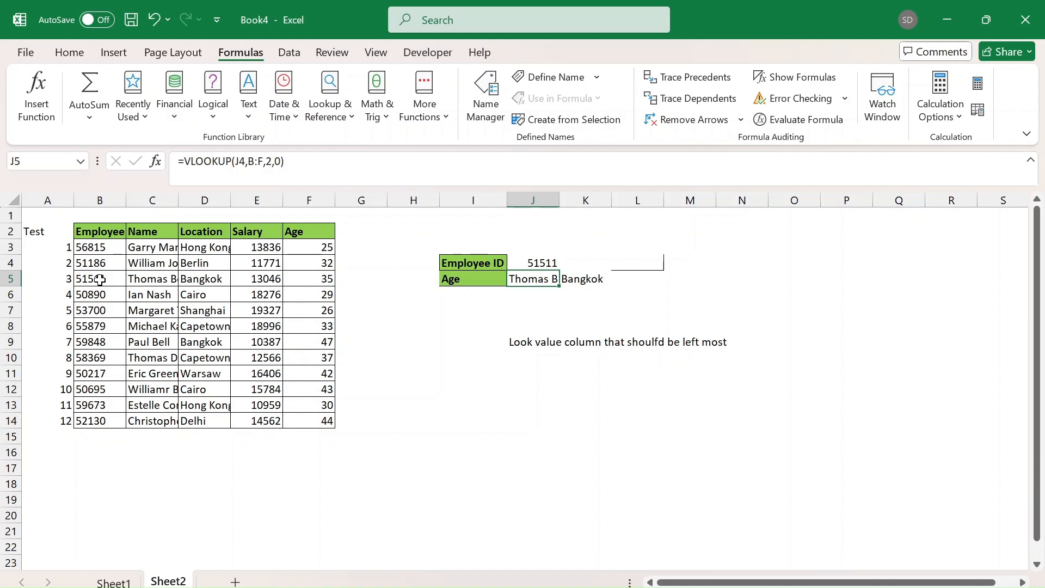
pyautogui.press('Left')
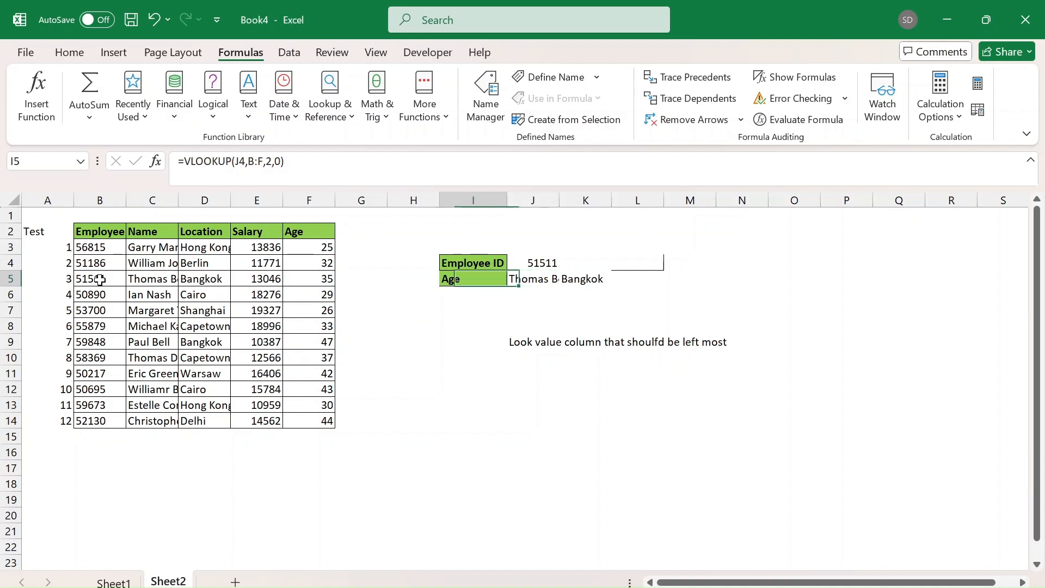
pyautogui.press('Right')
pyautogui.press('Right')
pyautogui.press('Right')
pyautogui.press('Right')
pyautogui.press('Right')
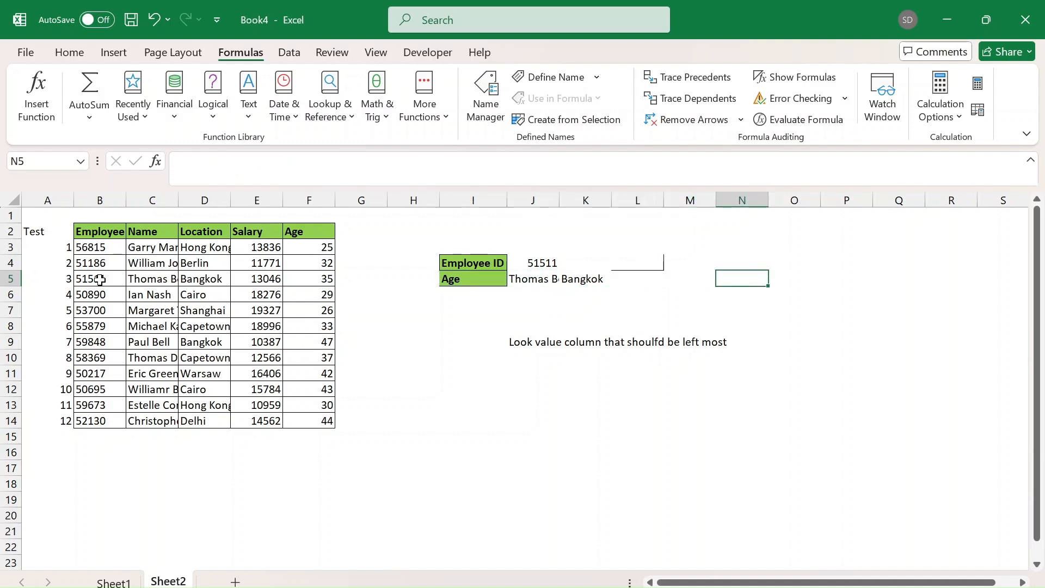
# Clear the separate name and location lookup formulas from J5:K5.
pyautogui.press('Left')
pyautogui.press('Left')
pyautogui.press('Left')
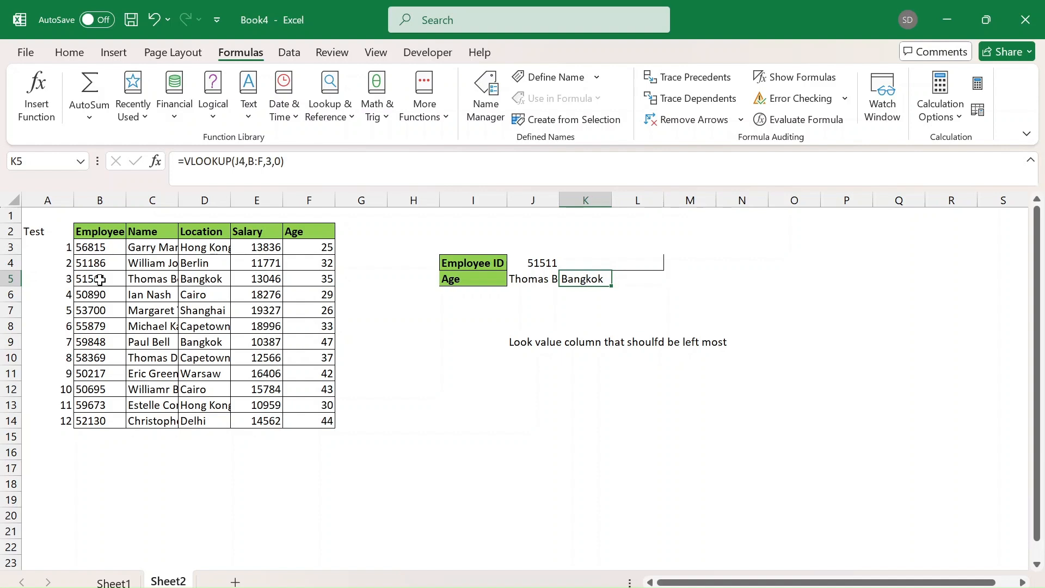
pyautogui.press('Left')
pyautogui.hotkey('shift', 'Right')
pyautogui.press('Delete')
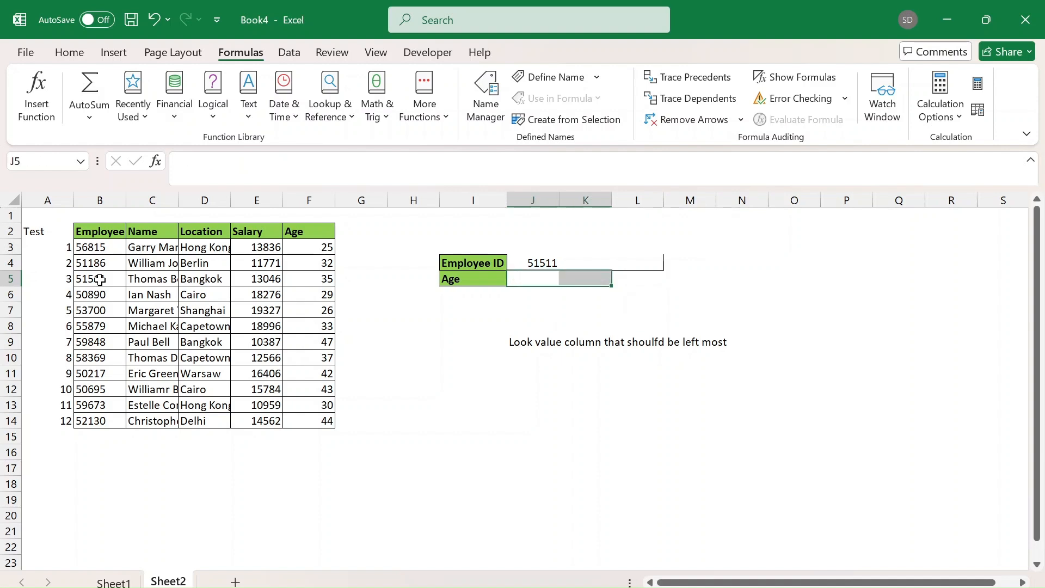
# Begin a VLOOKUP formula in J5 with J4 as the lookup value and columns B:F as the table array.
pyautogui.press('Right')
pyautogui.press('Left')
pyautogui.write('=v')
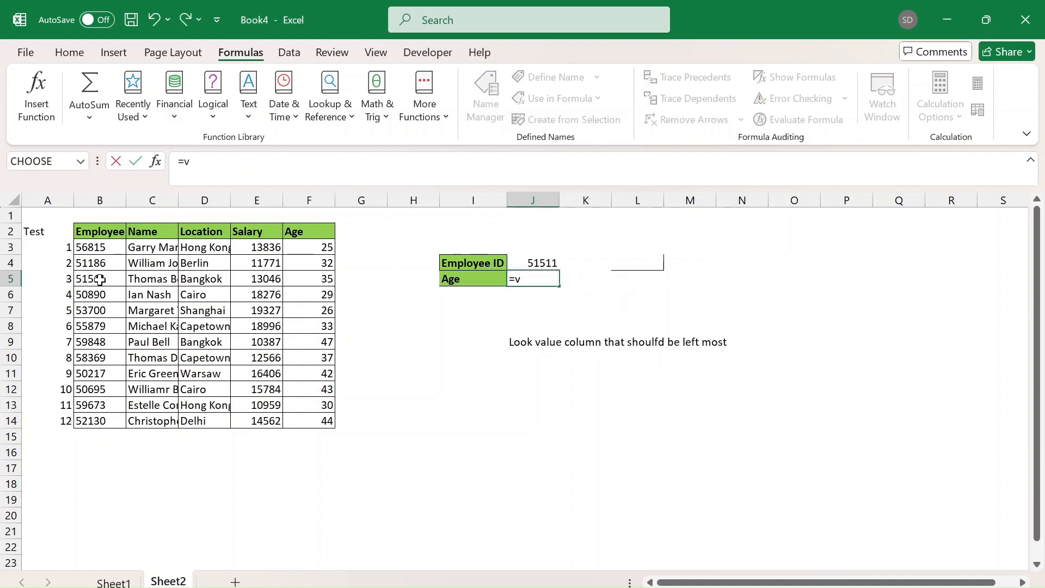
pyautogui.write('lo')
pyautogui.press('Tab')
pyautogui.press('Up')
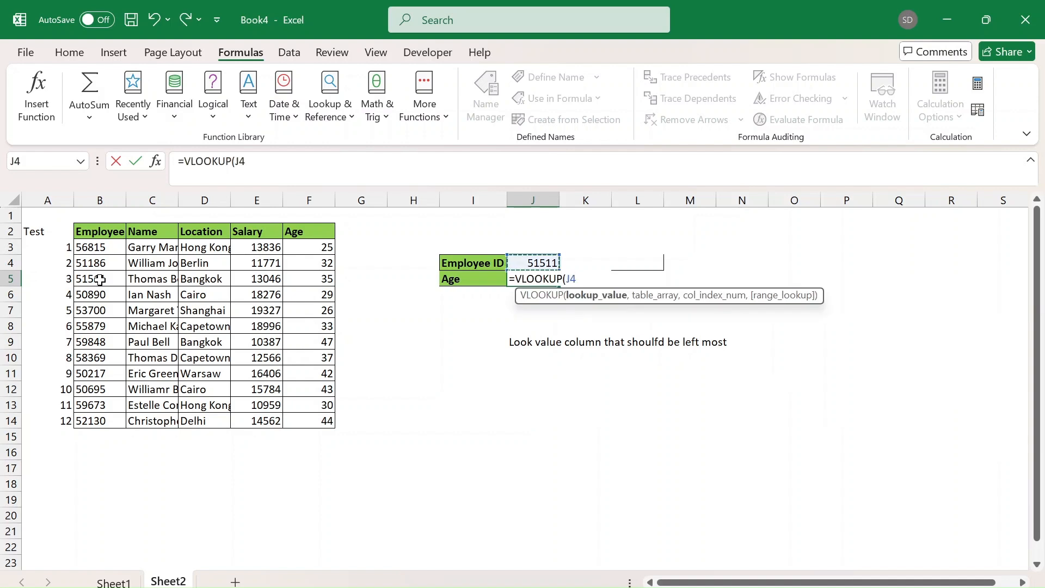
pyautogui.write(',')
pyautogui.press('Left')
pyautogui.press('Left')
pyautogui.press('Left')
pyautogui.press('Left')
pyautogui.press('Left')
pyautogui.press('Left')
pyautogui.press('Left')
pyautogui.press('Left')
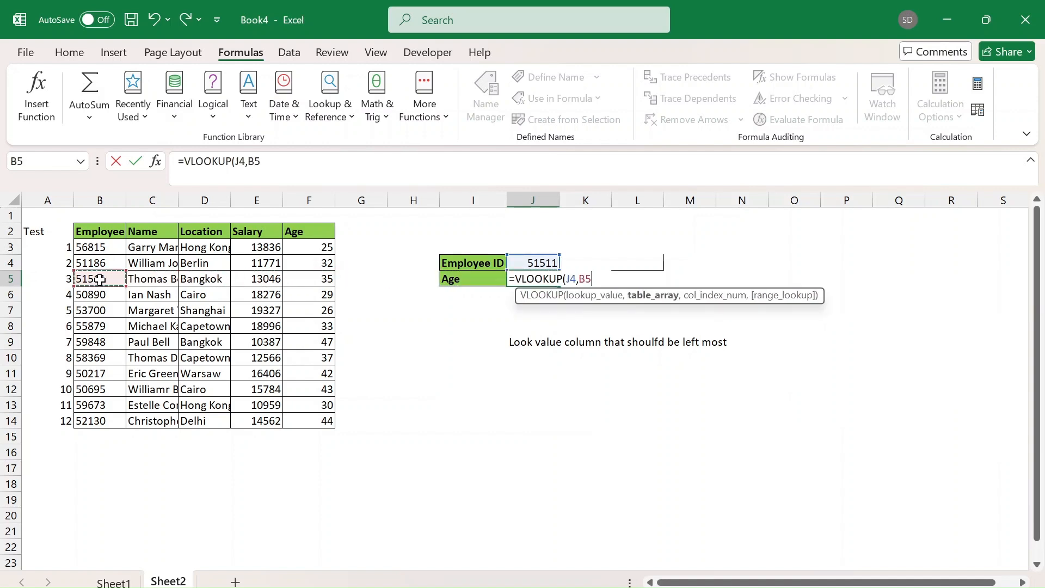
pyautogui.hotkey('ctrl', 'space')
pyautogui.hotkey('shift', 'Right')
pyautogui.hotkey('shift', 'Right')
pyautogui.hotkey('shift', 'Right')
pyautogui.hotkey('shift', 'Right')
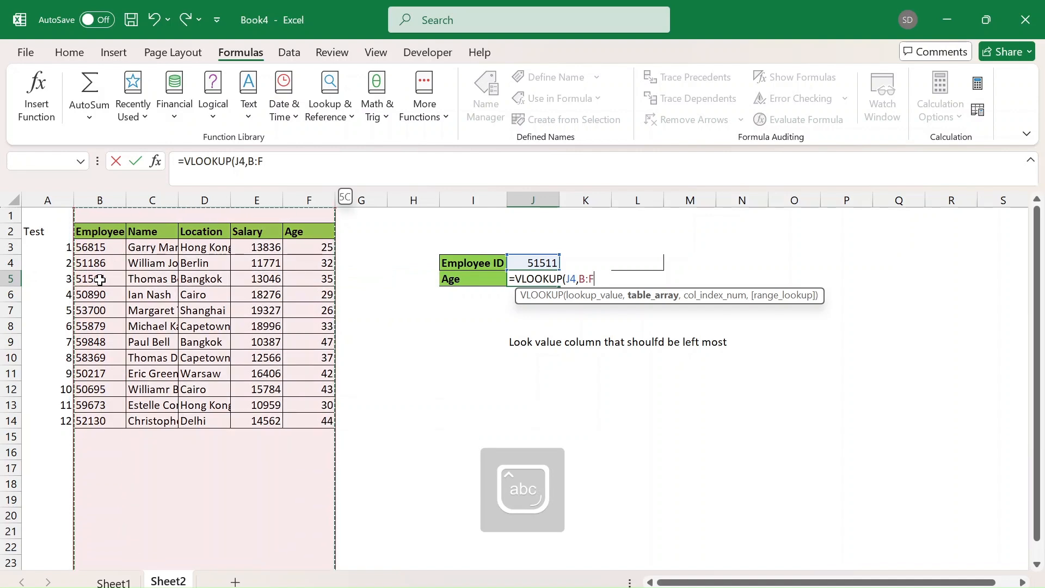
# Complete the J5 formula with the column index array {2,3,4,5} and exact match 0 to return all four employee details.
pyautogui.write(',')
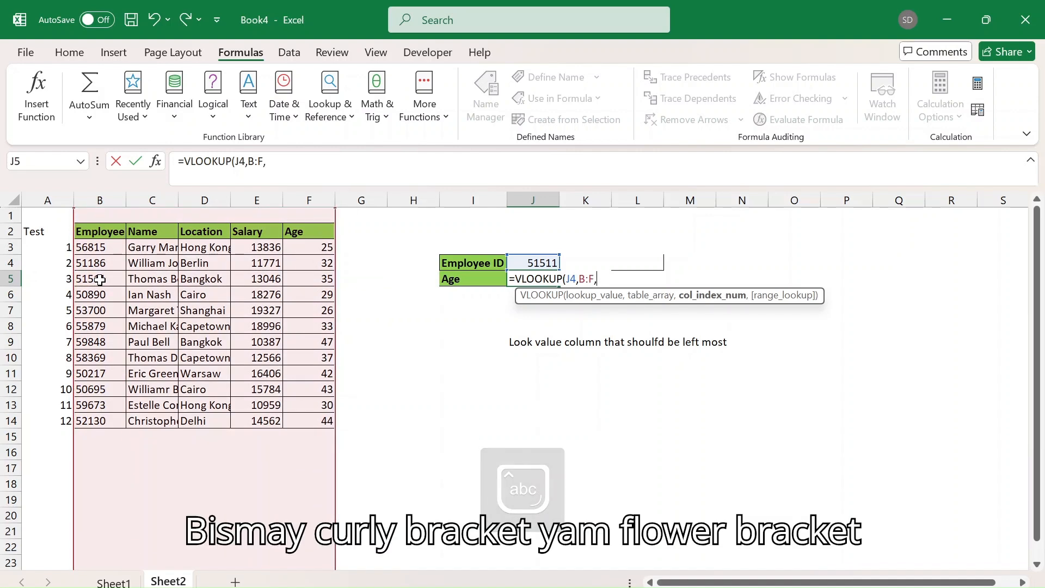
pyautogui.write('{')
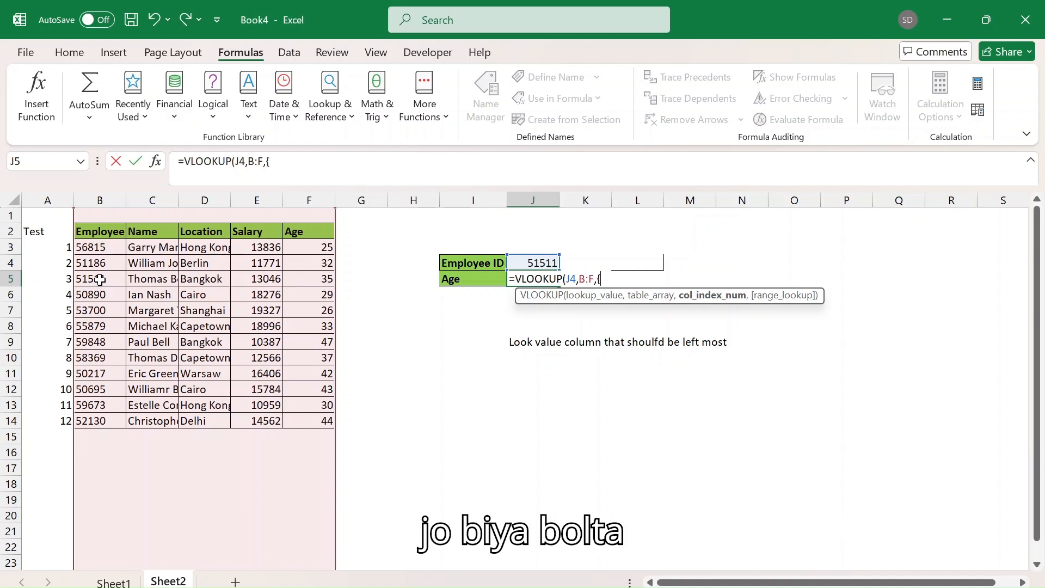
pyautogui.write('2,3,4,')
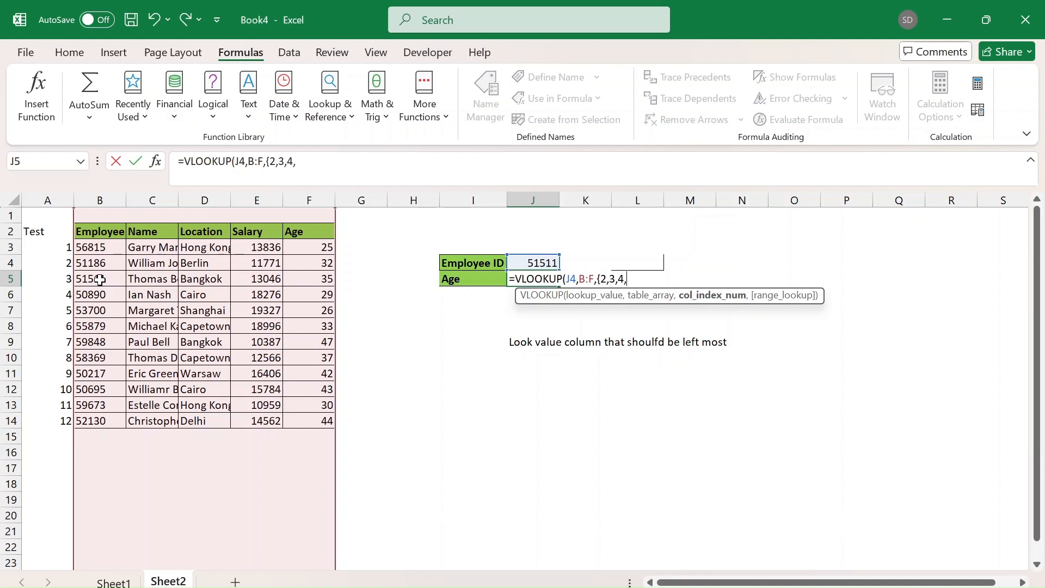
pyautogui.write('5}')
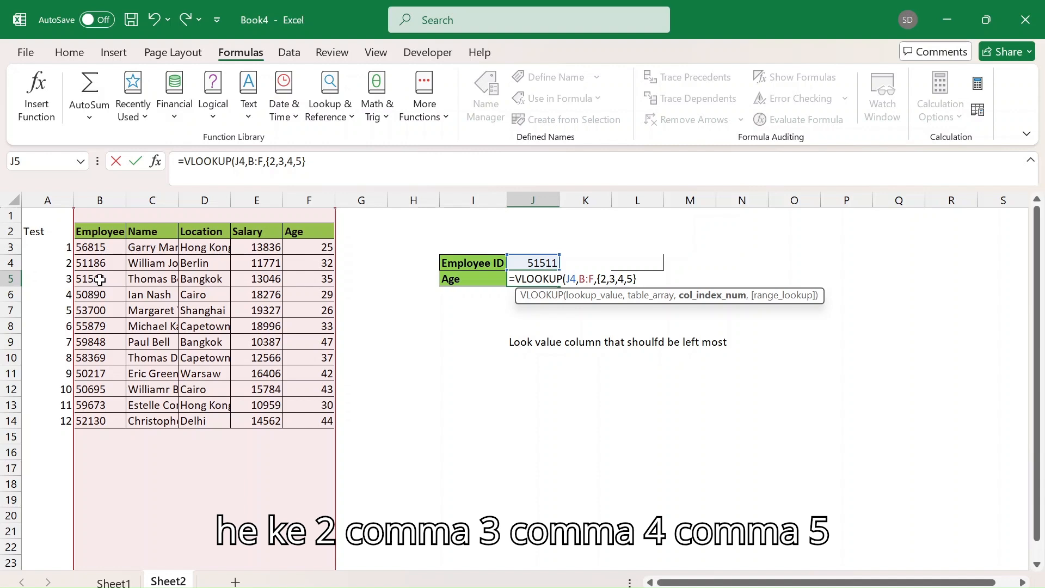
pyautogui.write(',')
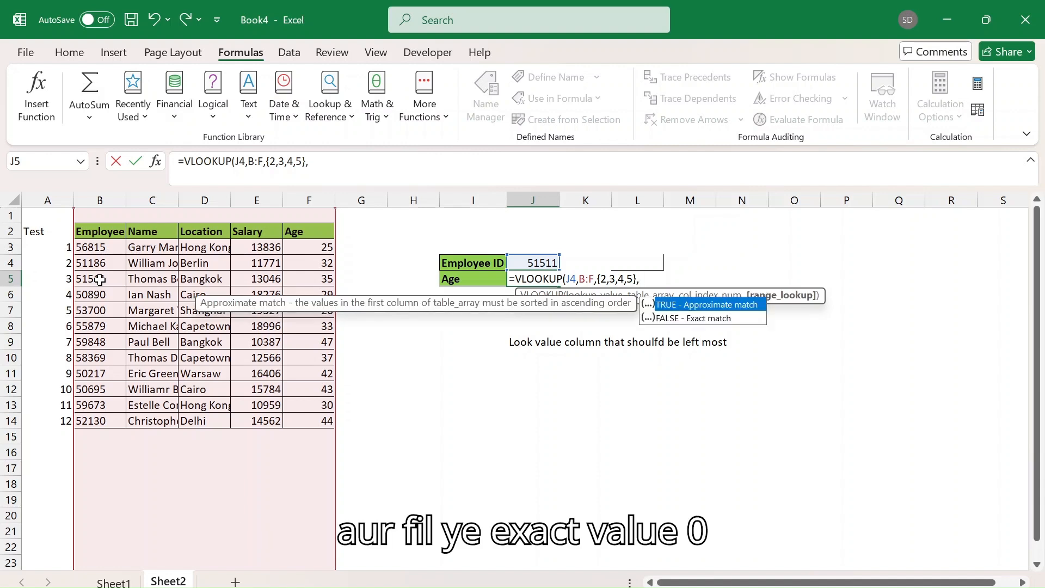
pyautogui.write('0)')
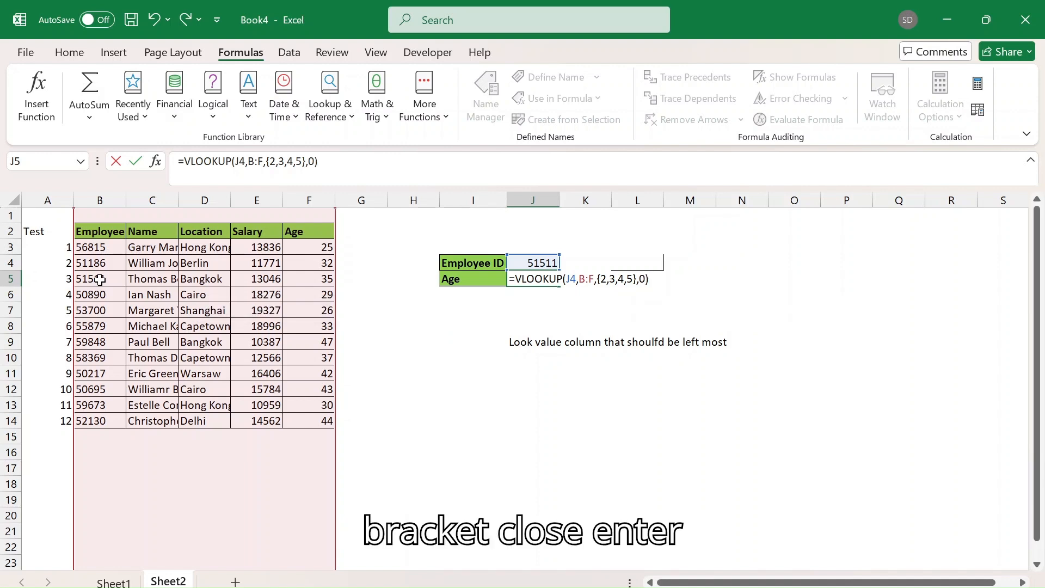
pyautogui.press('Return')
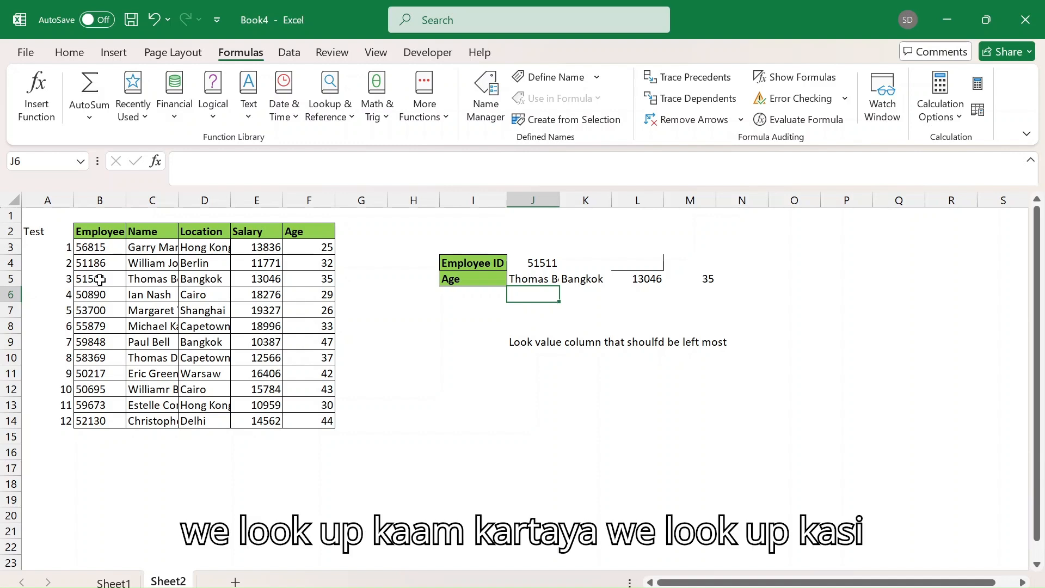
# Review the lookup value, table array, column index and range lookup arguments of the VLOOKUP formula in J5.
pyautogui.press('Up')
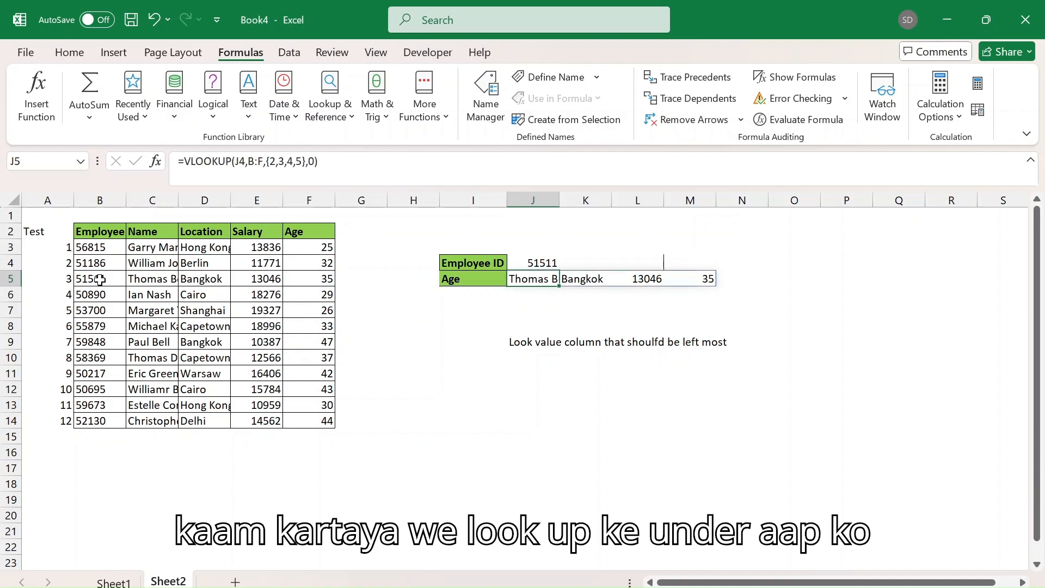
pyautogui.press('Up')
pyautogui.click(551, 251)
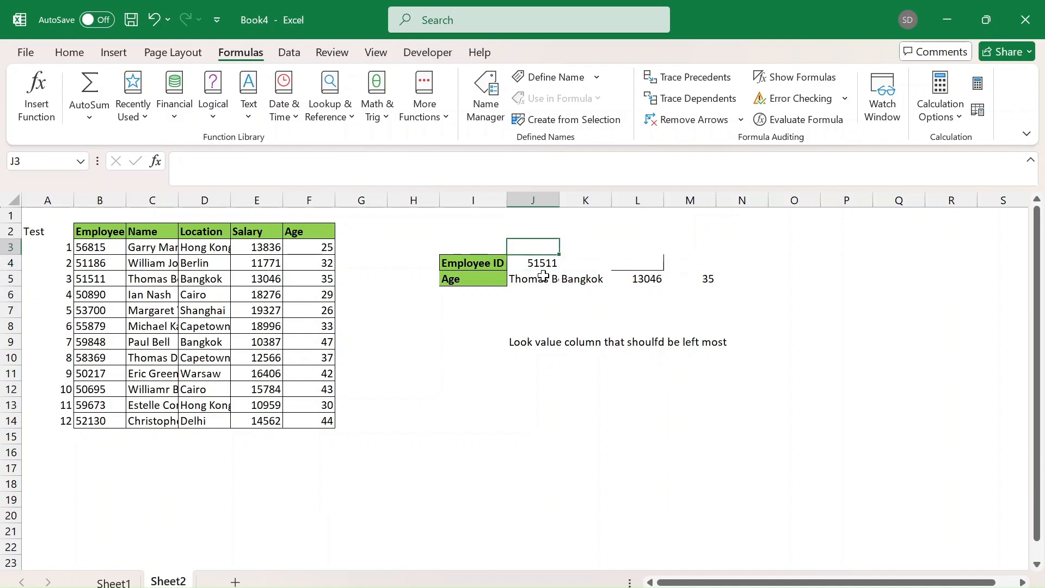
pyautogui.click(544, 276)
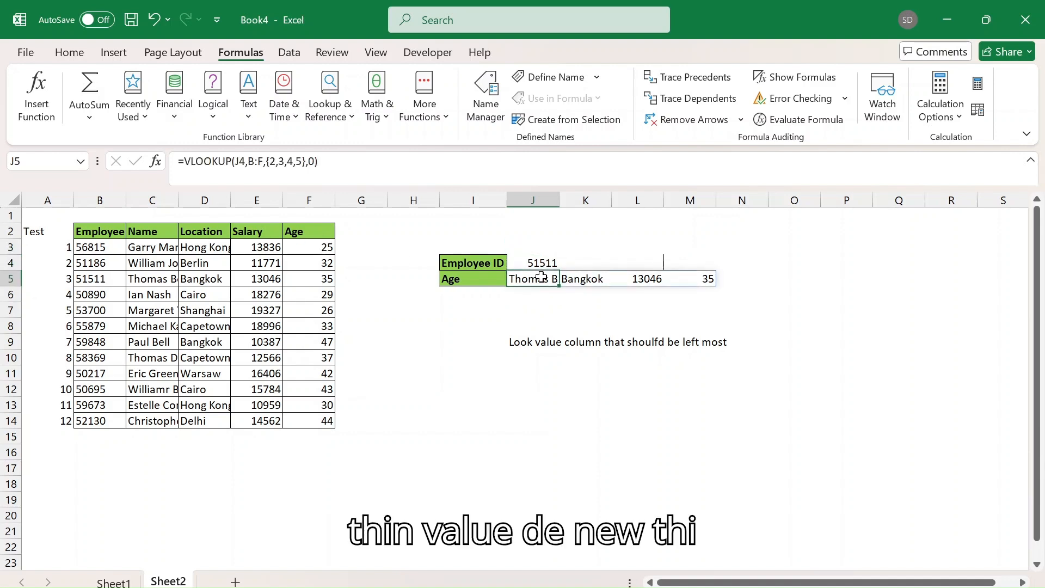
pyautogui.click(326, 161)
pyautogui.click(256, 161)
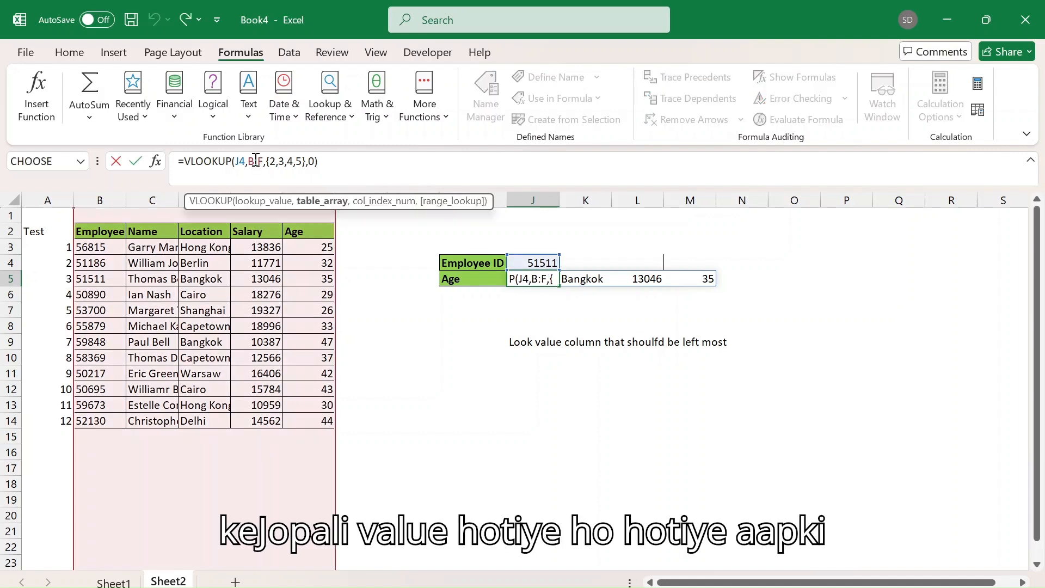
pyautogui.click(265, 202)
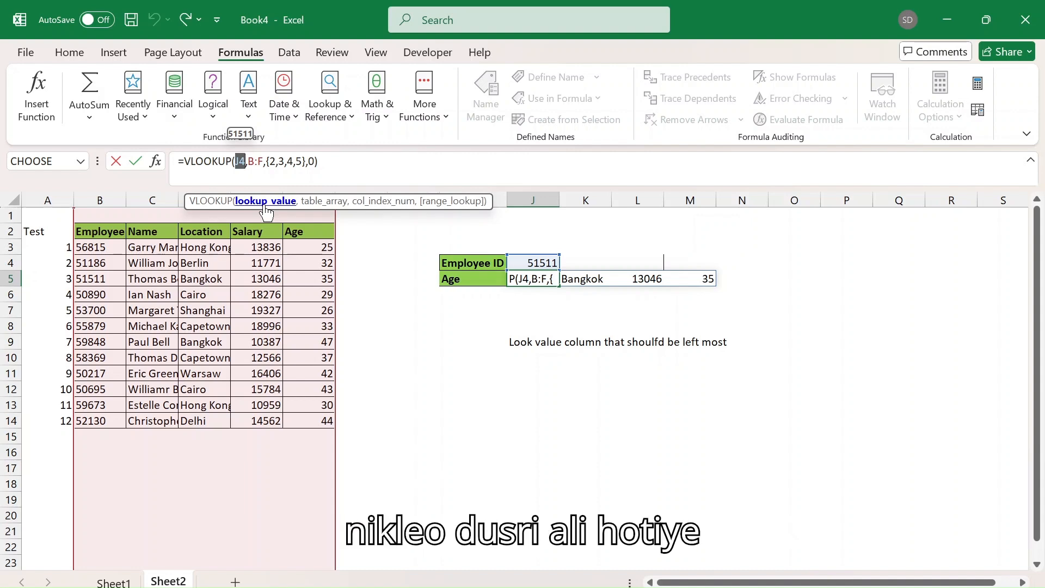
pyautogui.click(308, 202)
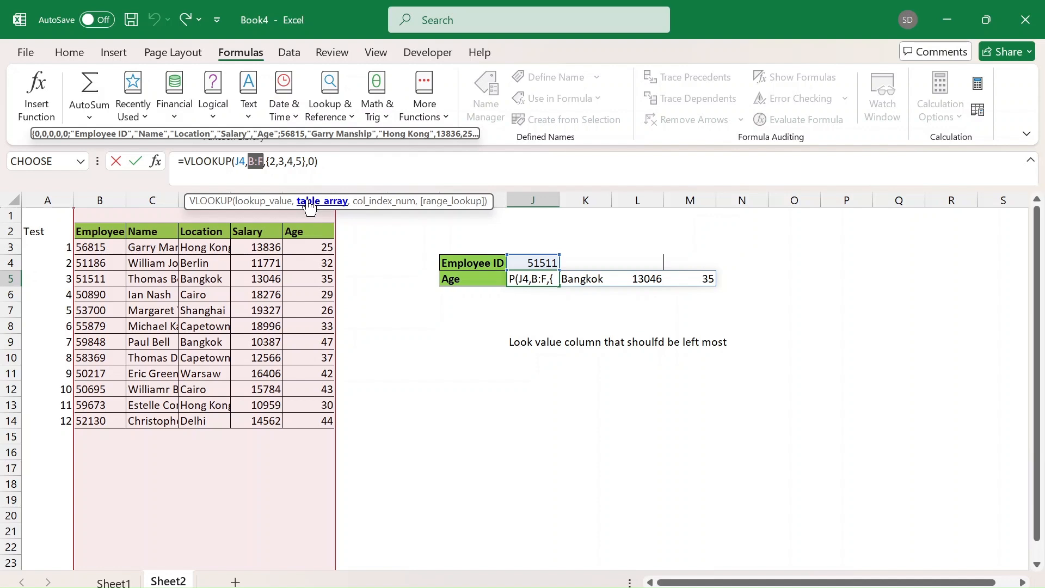
pyautogui.click(315, 163)
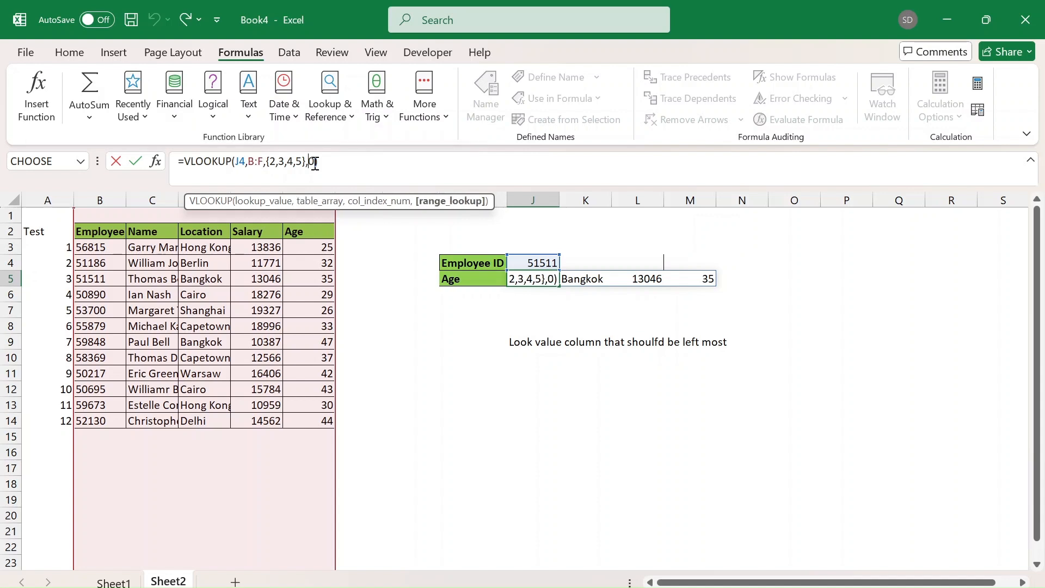
# Remove the range lookup argument from the J5 VLOOKUP formula, leaving =VLOOKUP(J4,B:F,{2,3,4,5}).
pyautogui.press('Return')
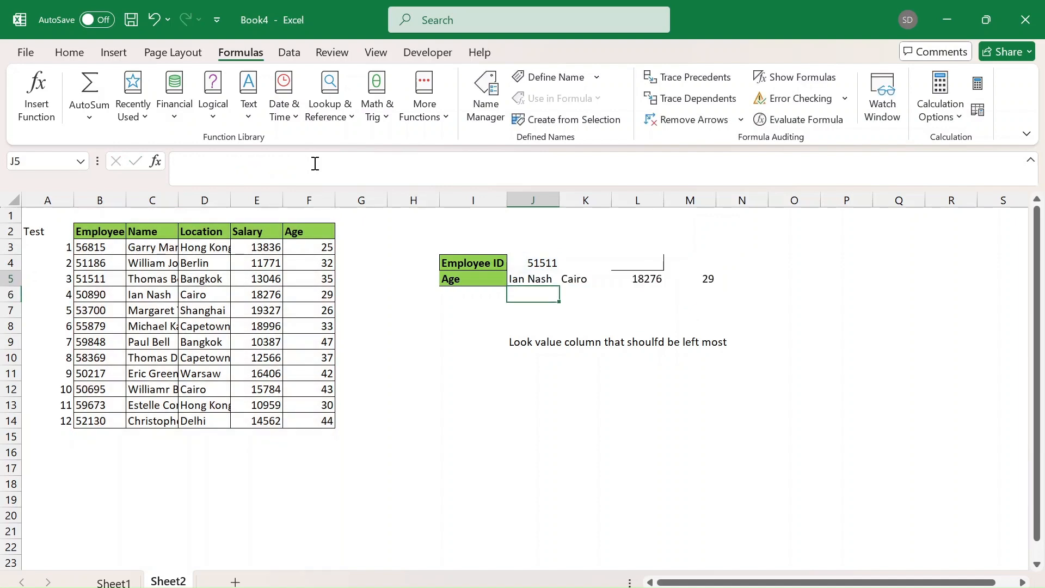
pyautogui.press('Up')
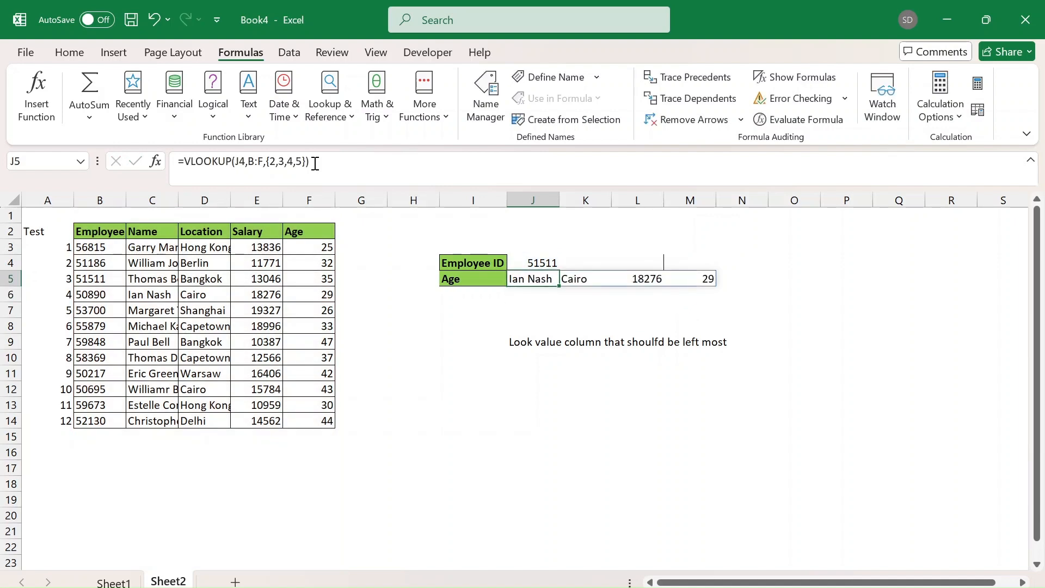
# Compare the result returned in J5 with the name recorded for that employee ID in row 5 of the table.
pyautogui.press('Left')
pyautogui.press('Left')
pyautogui.press('Left')
pyautogui.press('Left')
pyautogui.press('Left')
pyautogui.press('Left')
pyautogui.press('Left')
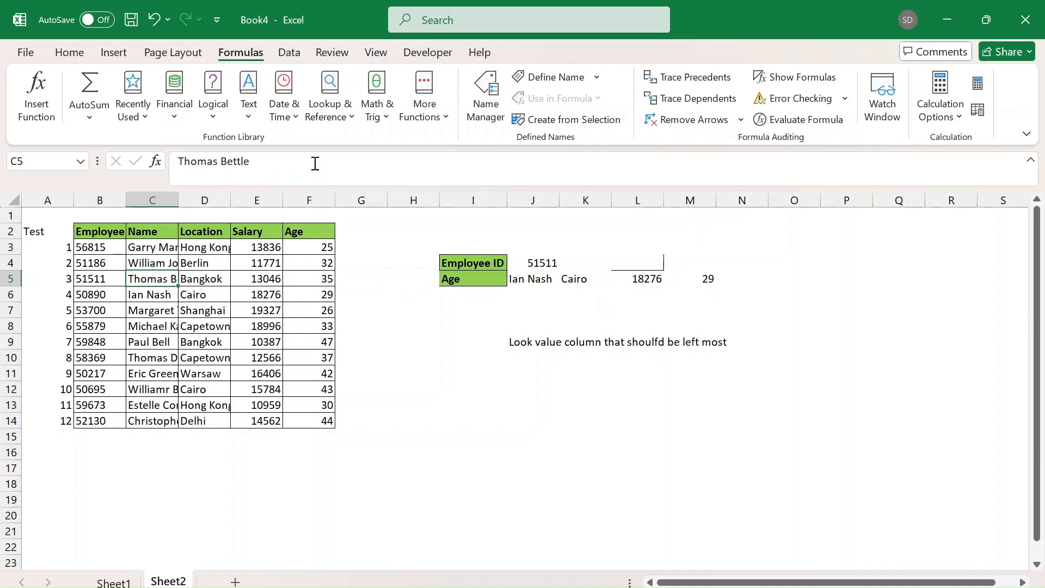
pyautogui.press('Right')
pyautogui.press('Right')
pyautogui.press('Right')
pyautogui.press('Right')
pyautogui.press('Right')
pyautogui.press('Right')
pyautogui.press('Right')
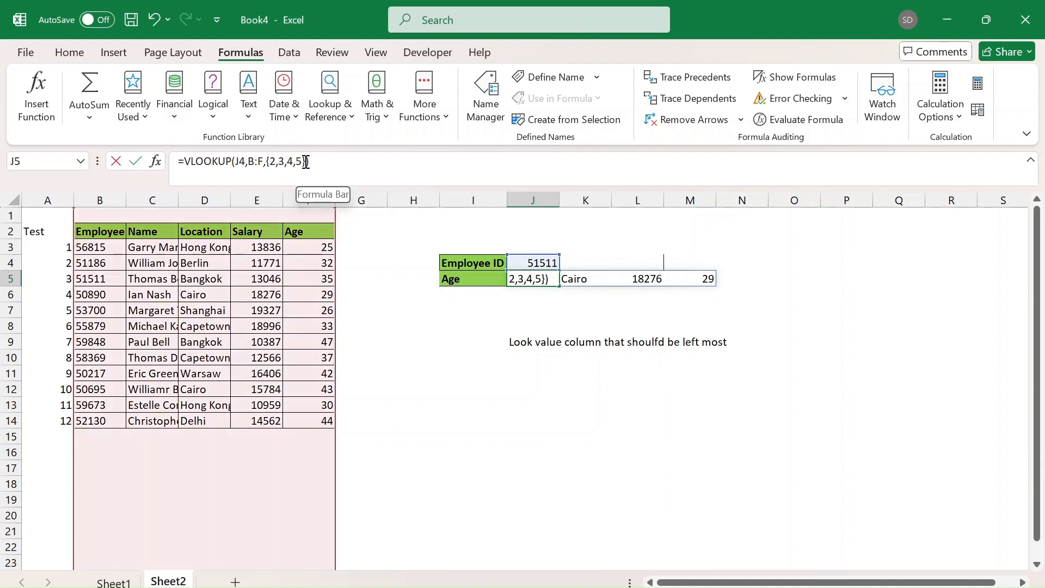
# Add 1 (approximate match) as the range lookup argument of the VLOOKUP formula in J5.
pyautogui.click(306, 162)
pyautogui.write(',1')
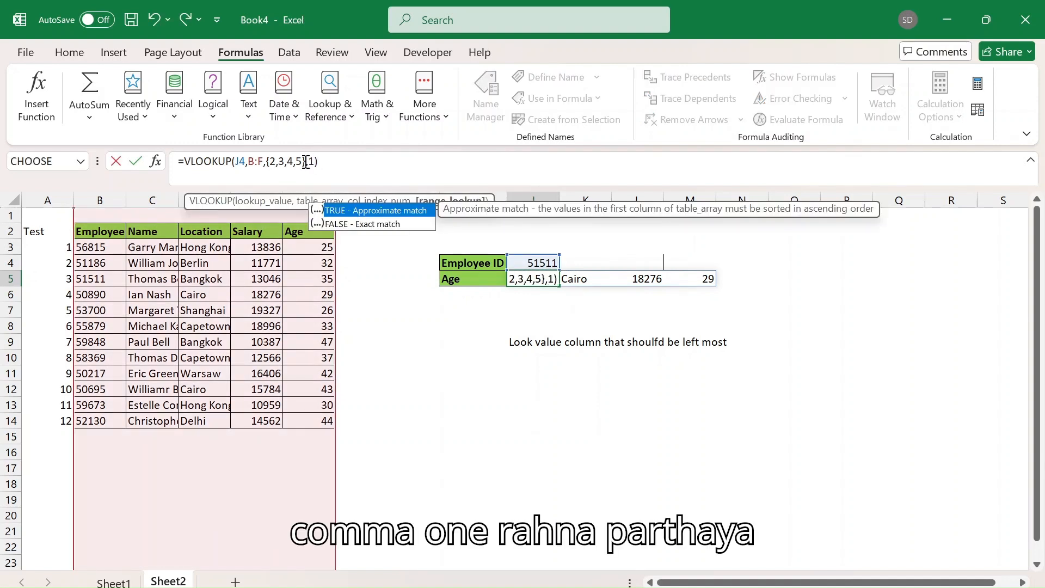
pyautogui.hotkey('ctrl', 'Return')
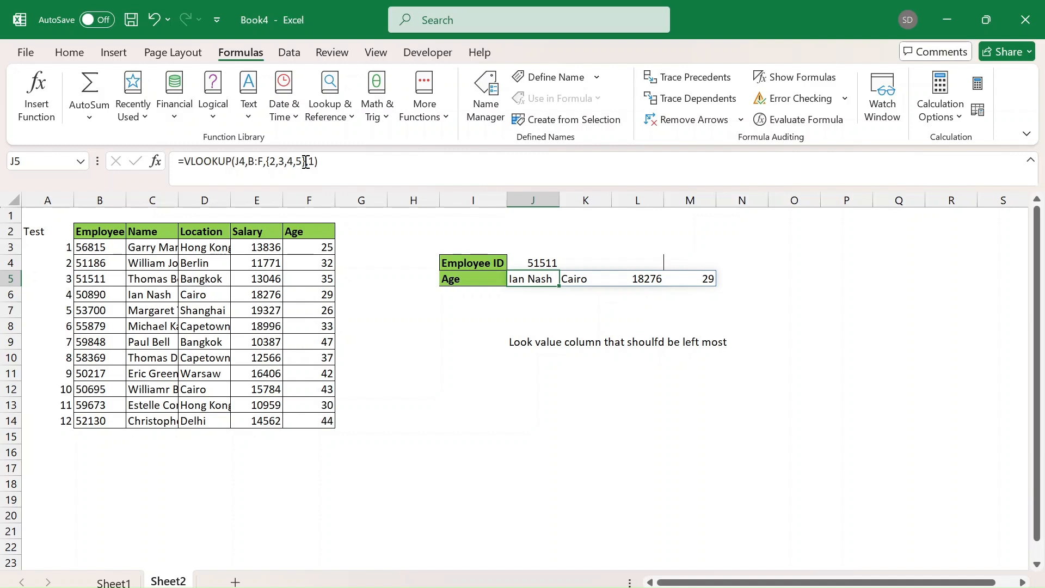
# Label cell H4 beside the lookup block with the text Vllokup.
pyautogui.click(415, 260)
pyautogui.write('V')
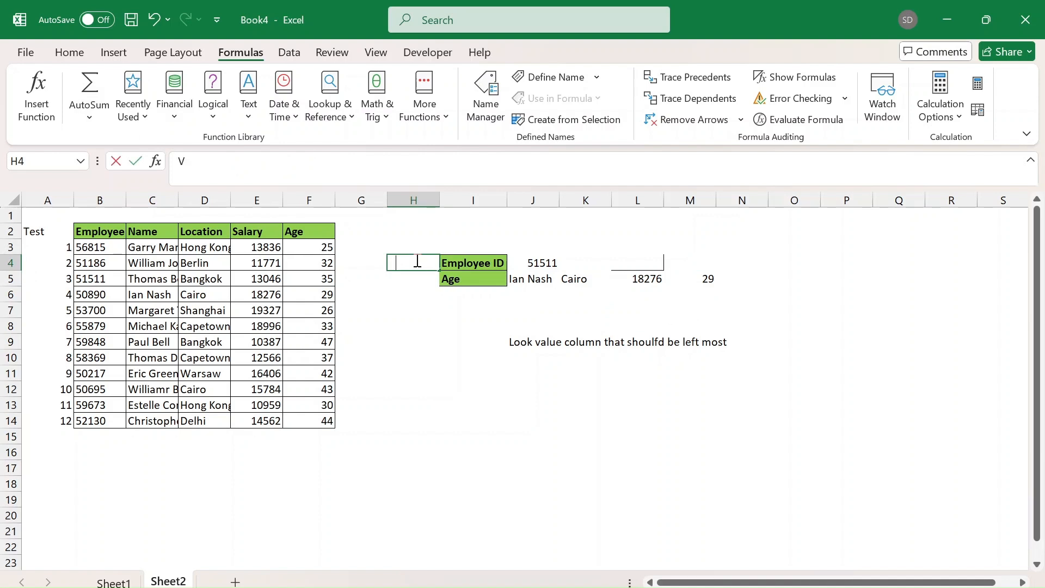
pyautogui.write('llokup')
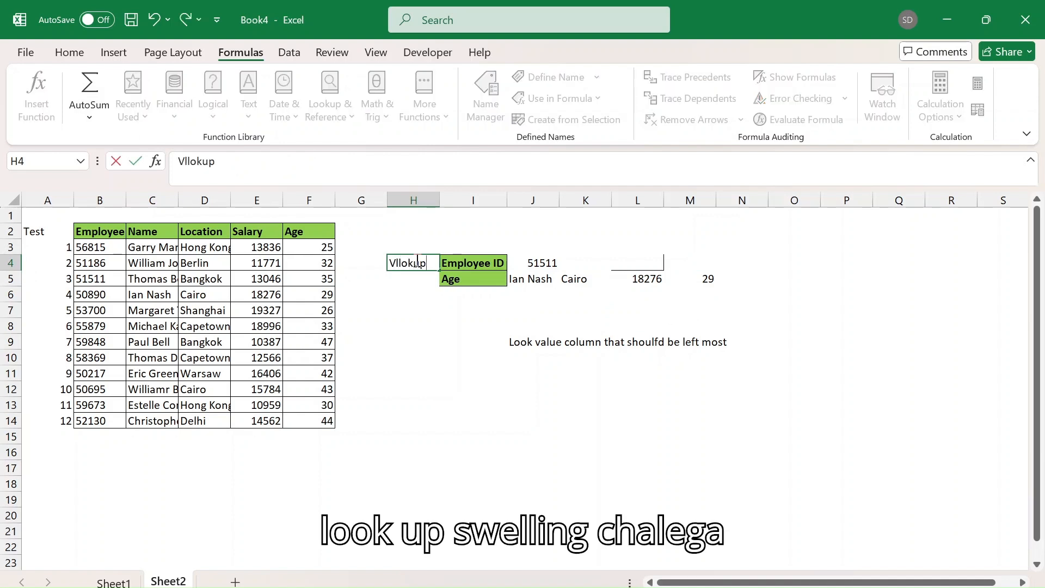
pyautogui.press('Return')
pyautogui.press('Return')
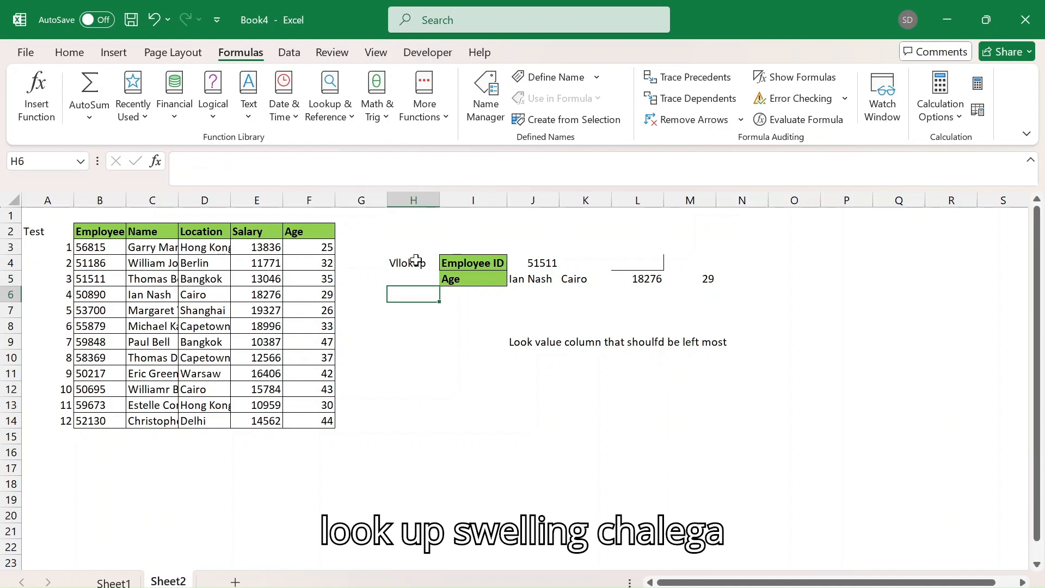
# Delete the note about the leftmost lookup column from row 9, clearing J9:N9.
pyautogui.press('Right')
pyautogui.press('Right')
pyautogui.press('Right')
pyautogui.press('Left')
pyautogui.press('Down')
pyautogui.press('Down')
pyautogui.press('Down')
pyautogui.hotkey('shift', 'Right')
pyautogui.hotkey('shift', 'Right')
pyautogui.hotkey('shift', 'Right')
pyautogui.hotkey('shift', 'Right')
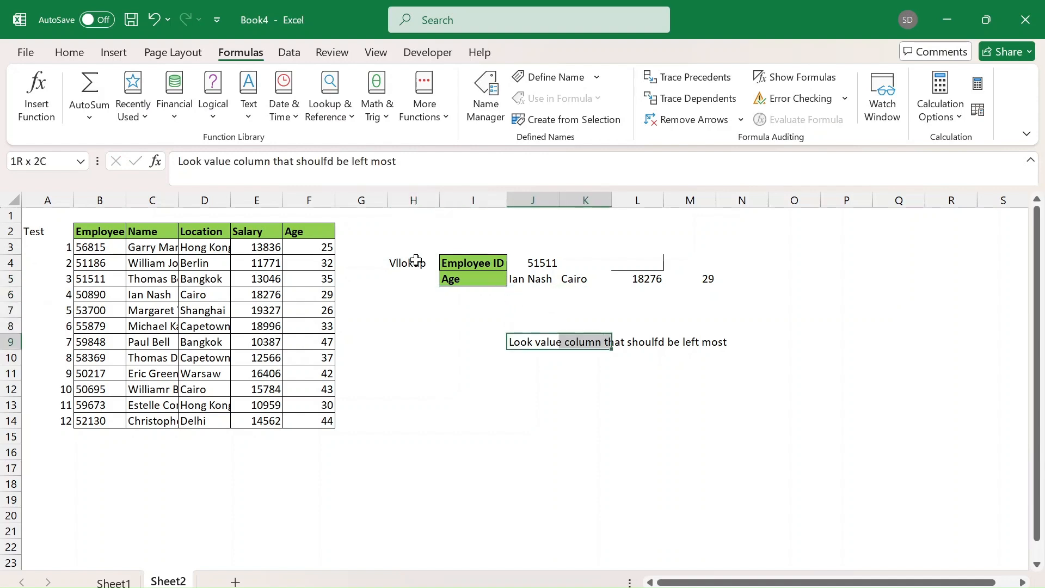
pyautogui.press('Delete')
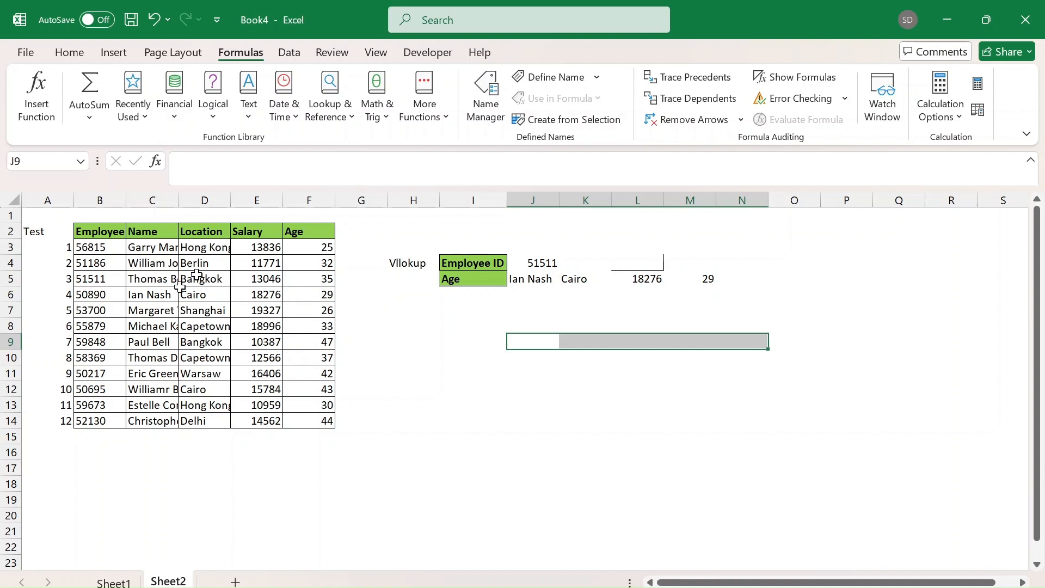
# Enter the label Name in cell I8.
pyautogui.click(477, 297)
pyautogui.press('Down')
pyautogui.press('Down')
pyautogui.write('Name')
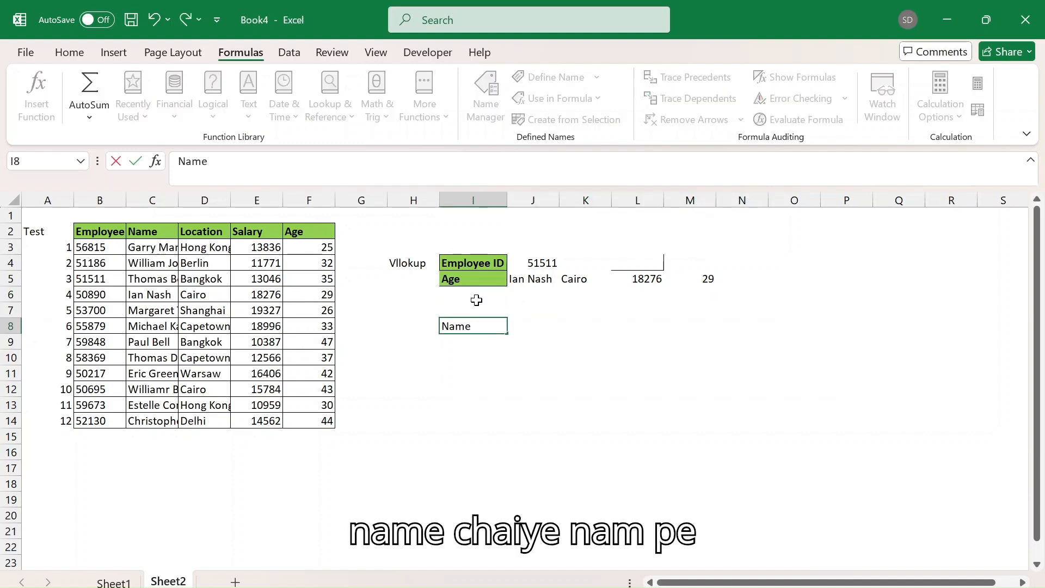
pyautogui.press('Return')
# Begin an HLOOKUP formula in J8 with I8 as the lookup value.
pyautogui.press('Up')
pyautogui.press('Right')
pyautogui.write('=x')
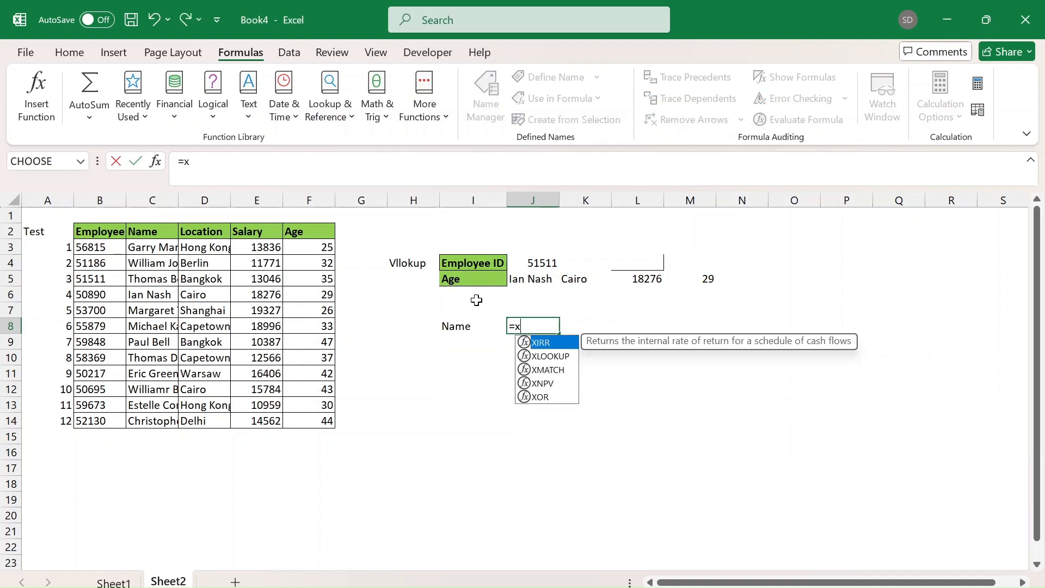
pyautogui.press('BackSpace')
pyautogui.write('hlo')
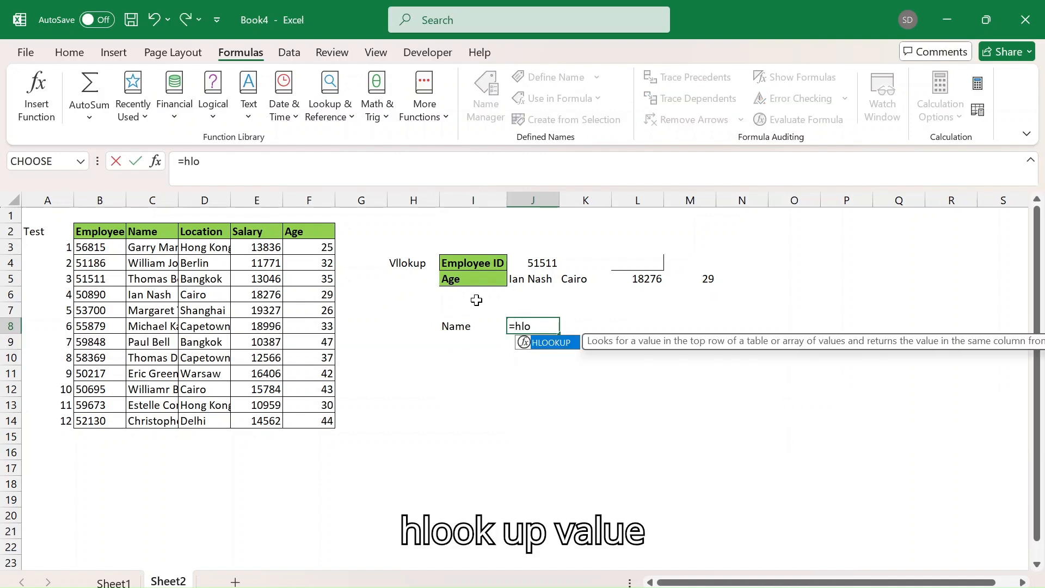
pyautogui.press('Tab')
pyautogui.press('Left')
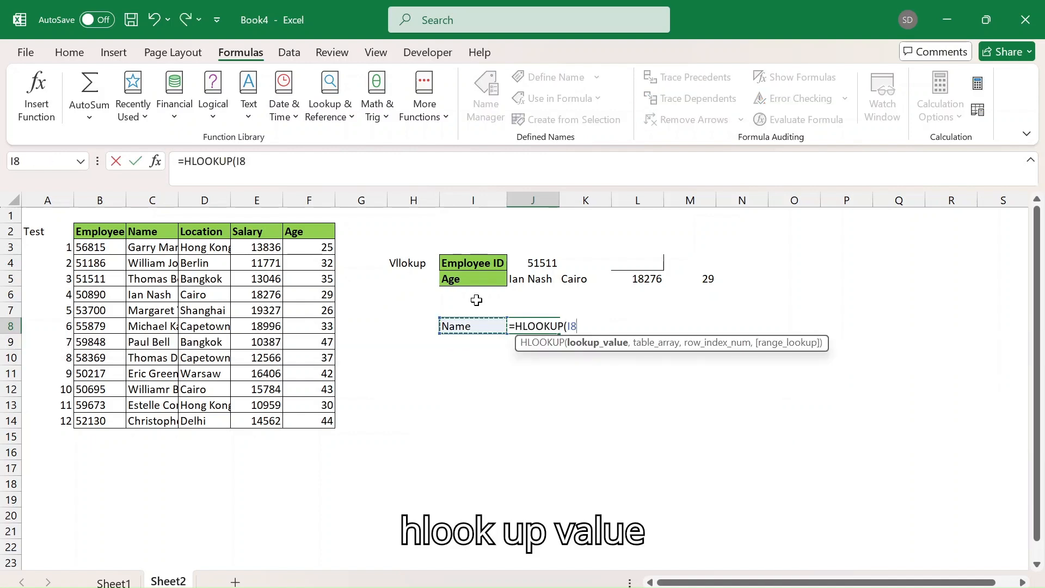
pyautogui.write(',')
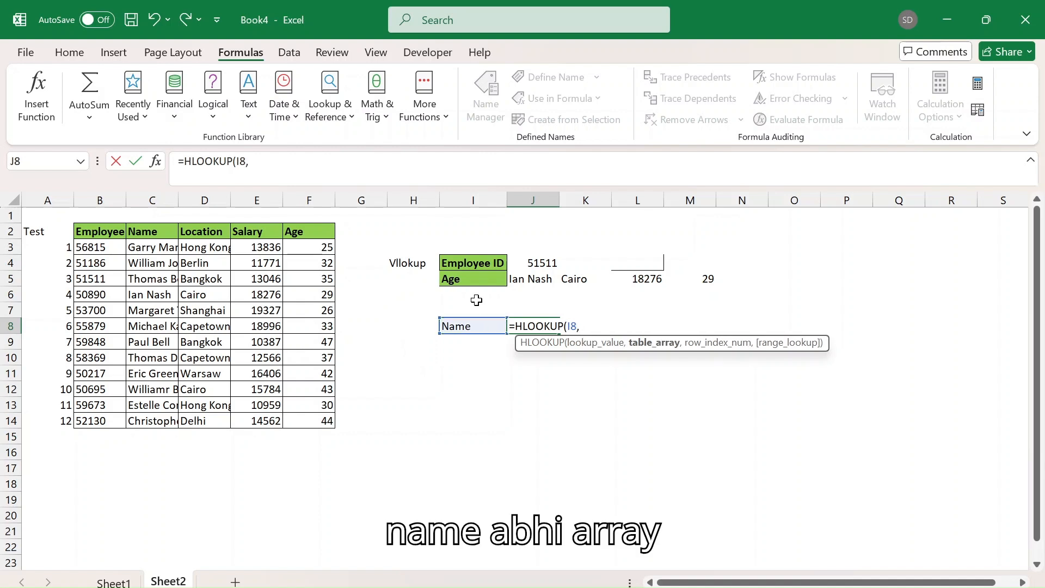
# Try columns B:F as the HLOOKUP table array in J8 with row index 6 and exact match 0.
pyautogui.click(111, 275)
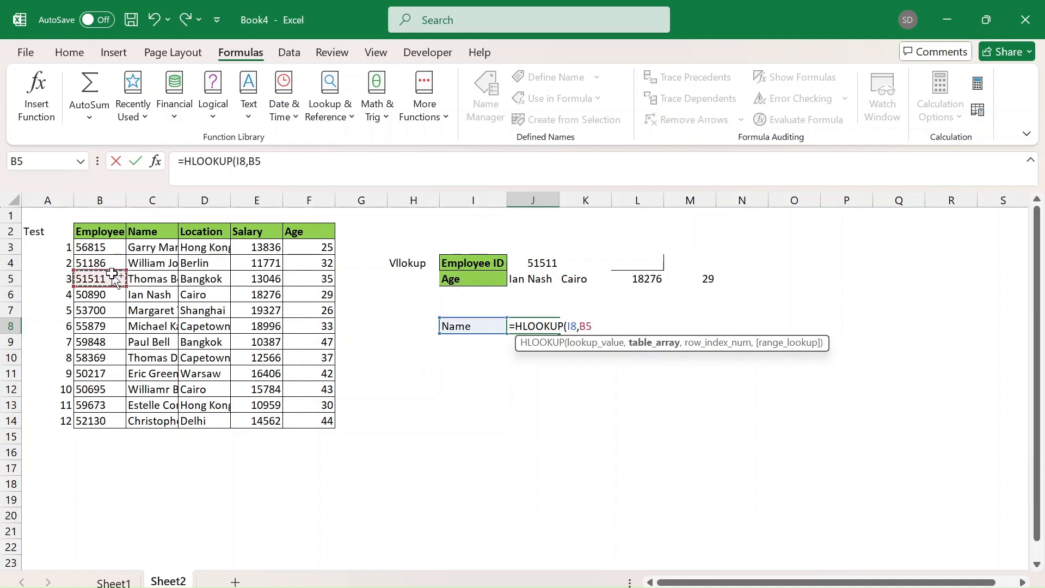
pyautogui.hotkey('ctrl', 'space')
pyautogui.hotkey('shift', 'Right')
pyautogui.hotkey('shift', 'Right')
pyautogui.hotkey('shift', 'Right')
pyautogui.hotkey('shift', 'Right')
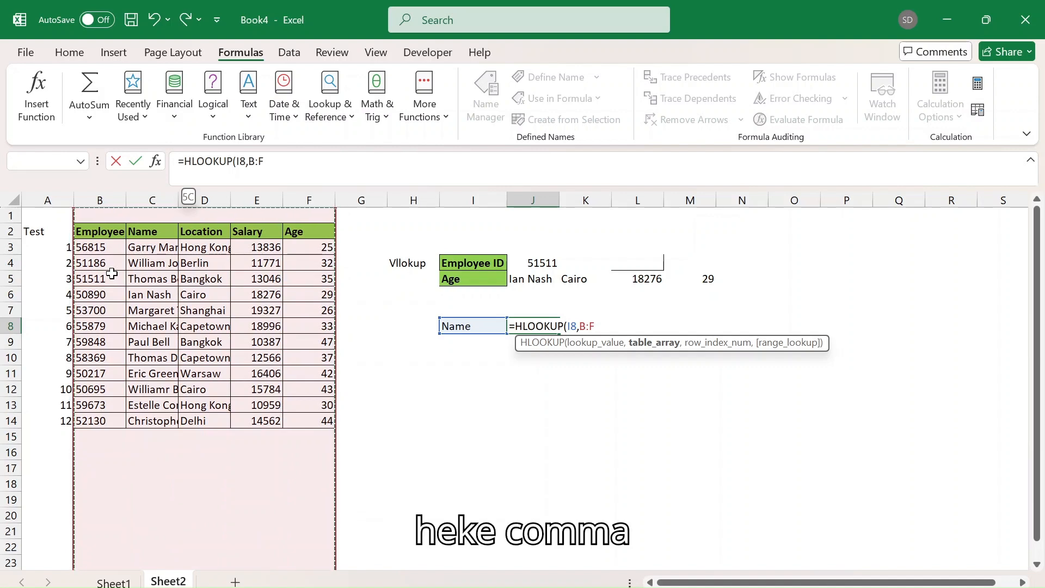
pyautogui.write(',')
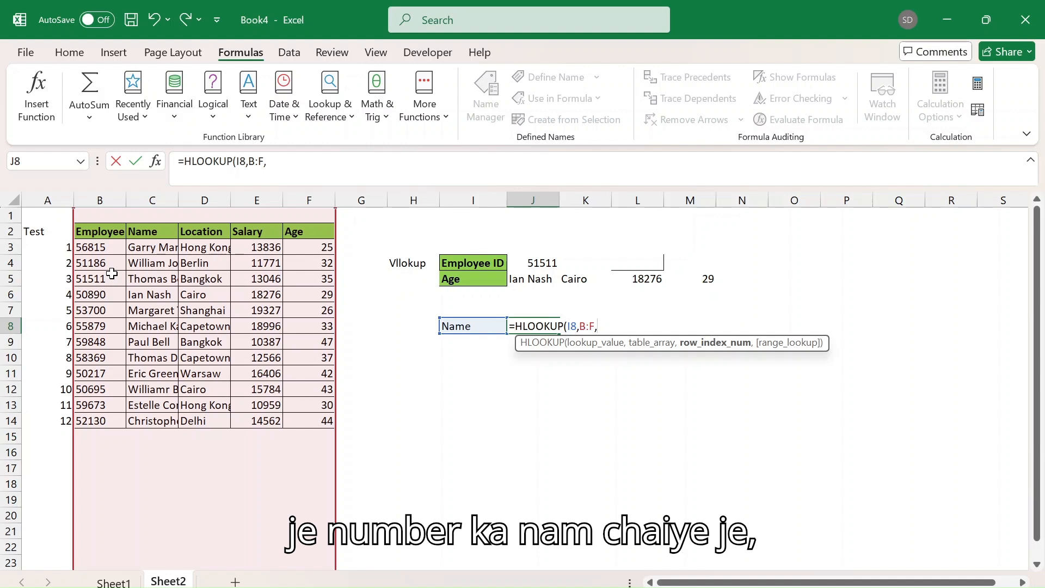
pyautogui.write('6,0)')
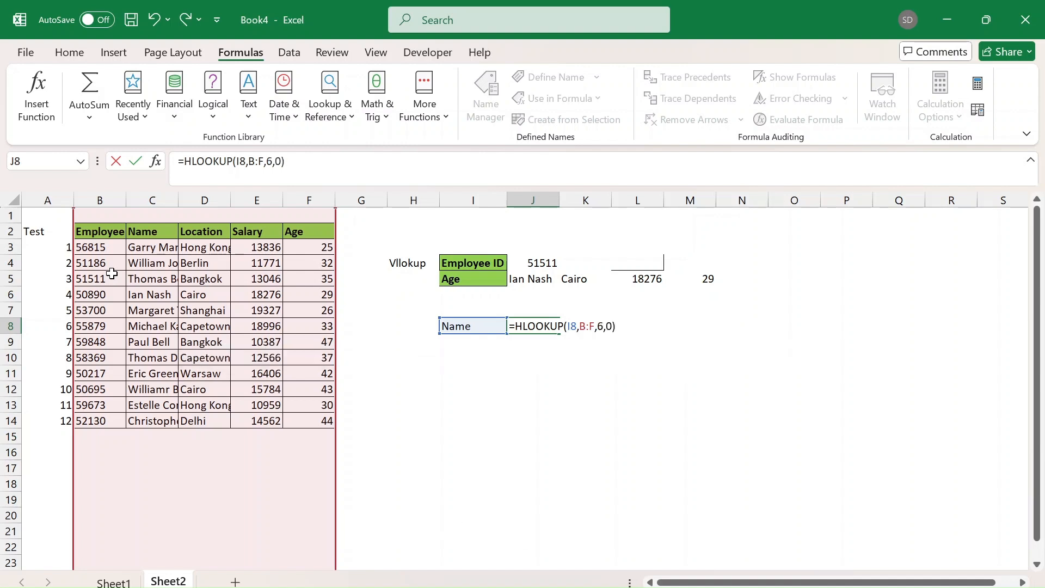
pyautogui.press('Return')
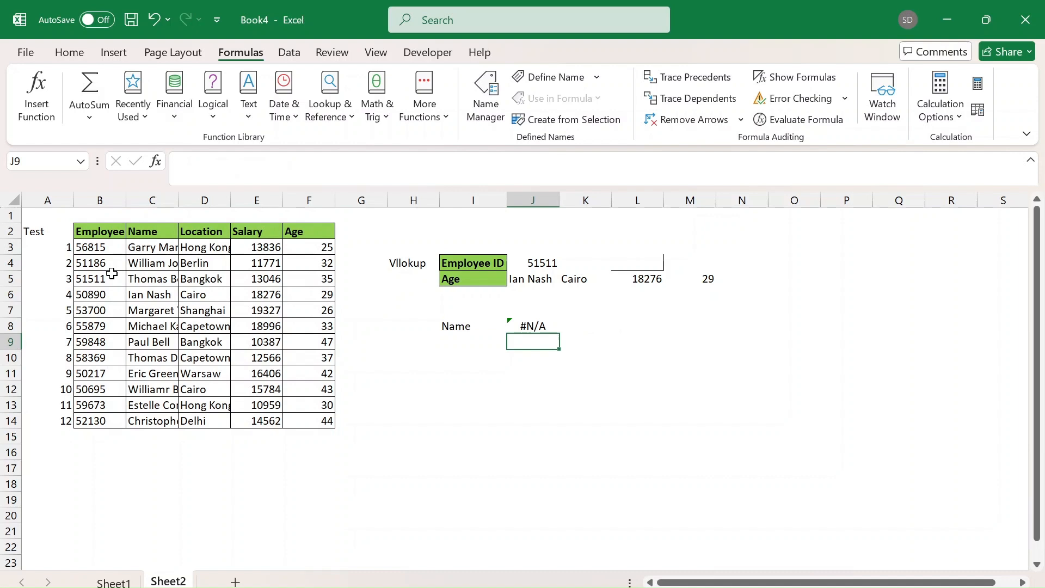
# Replace the formula in J8 with a new HLOOKUP that uses I8 as the lookup value.
pyautogui.press('Up')
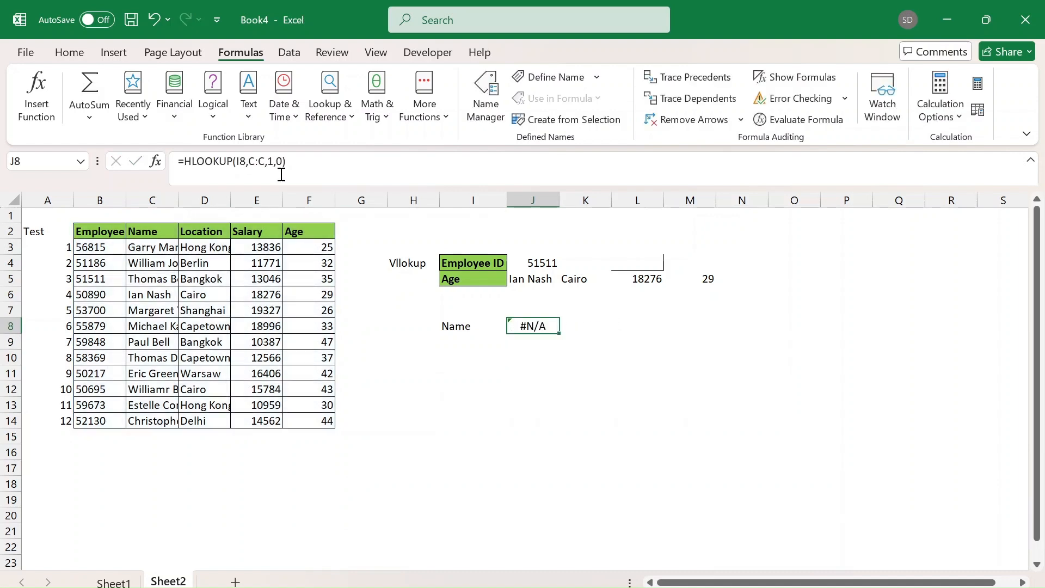
pyautogui.write('=')
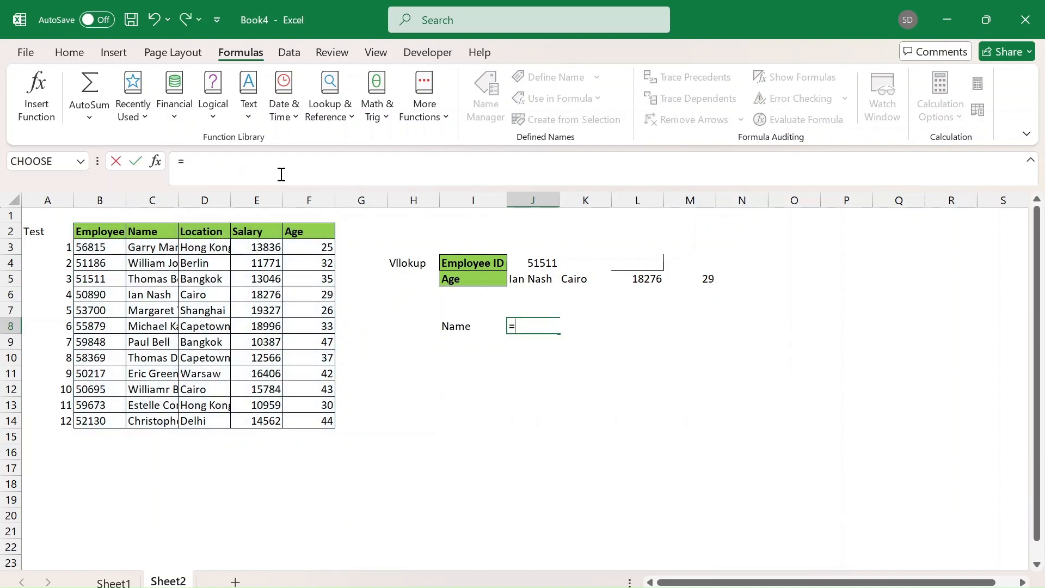
pyautogui.write('hlo')
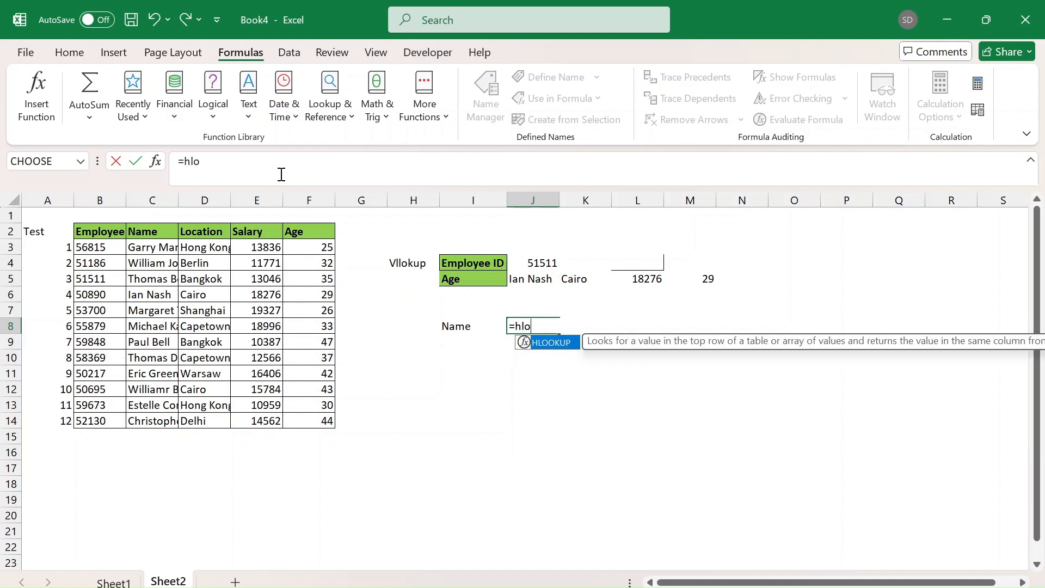
pyautogui.press('Tab')
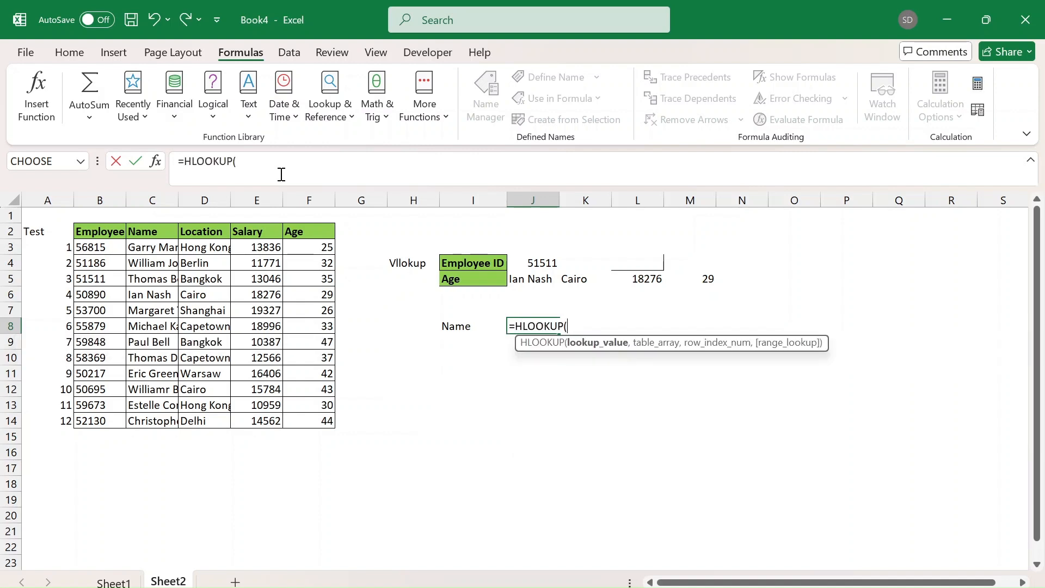
pyautogui.press('Left')
pyautogui.write(',')
# Complete the J8 HLOOKUP with table array B2:F14, row index 6 and exact match 0.
pyautogui.press('Left')
pyautogui.press('Left')
pyautogui.press('Left')
pyautogui.press('Left')
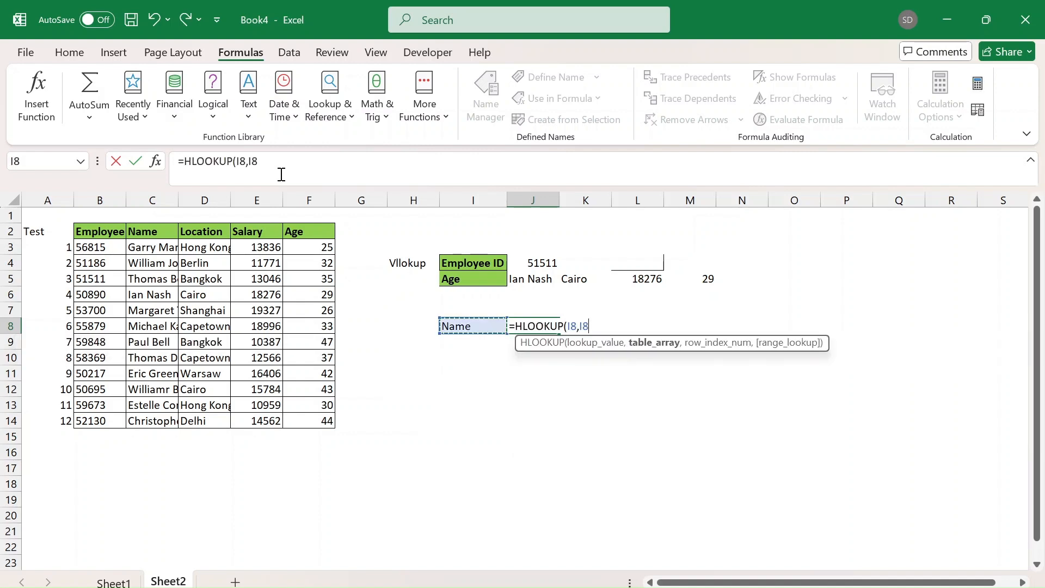
pyautogui.press('Left')
pyautogui.press('Left')
pyautogui.press('Left')
pyautogui.press('Left')
pyautogui.hotkey('ctrl', 'Up')
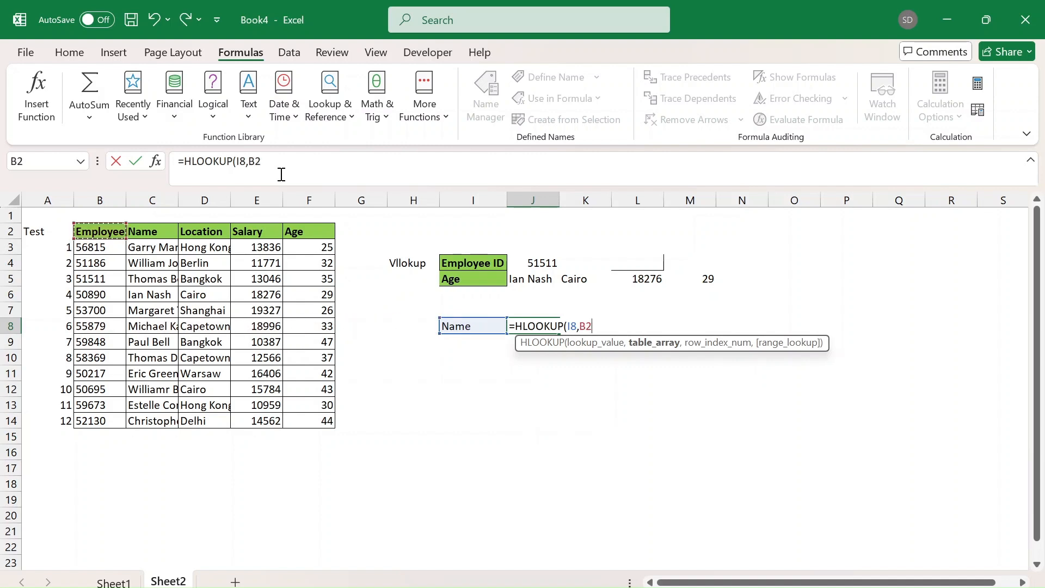
pyautogui.hotkey('ctrl', 'shift', 'Right')
pyautogui.hotkey('ctrl', 'shift', 'Down')
pyautogui.write(',')
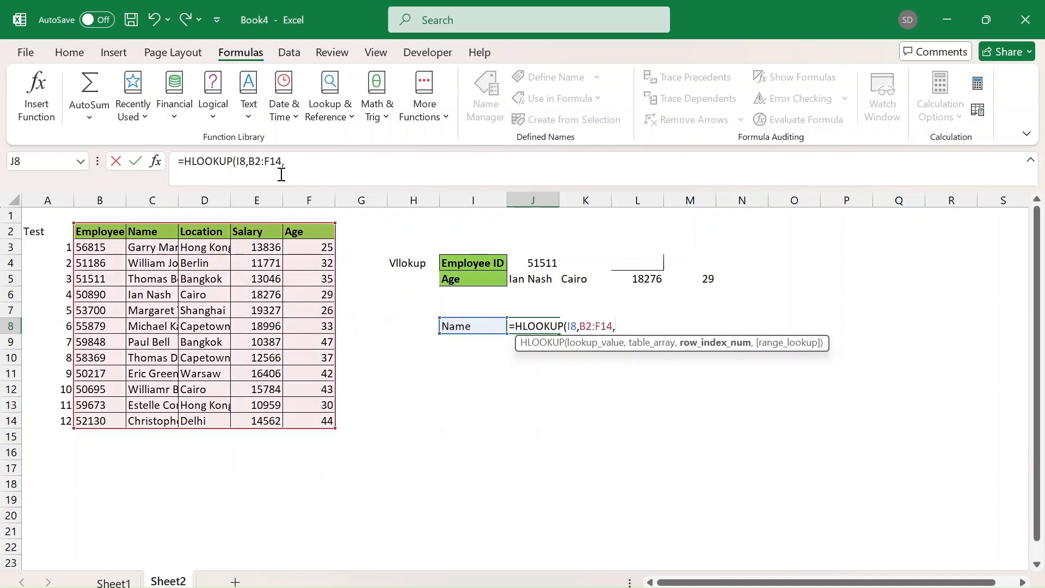
pyautogui.write('6,0)')
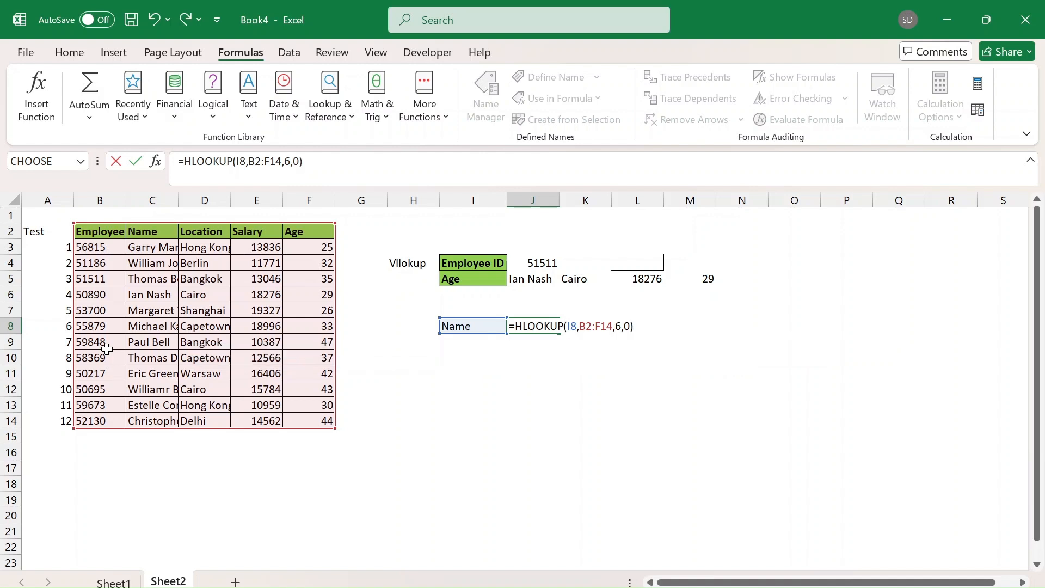
pyautogui.press('Return')
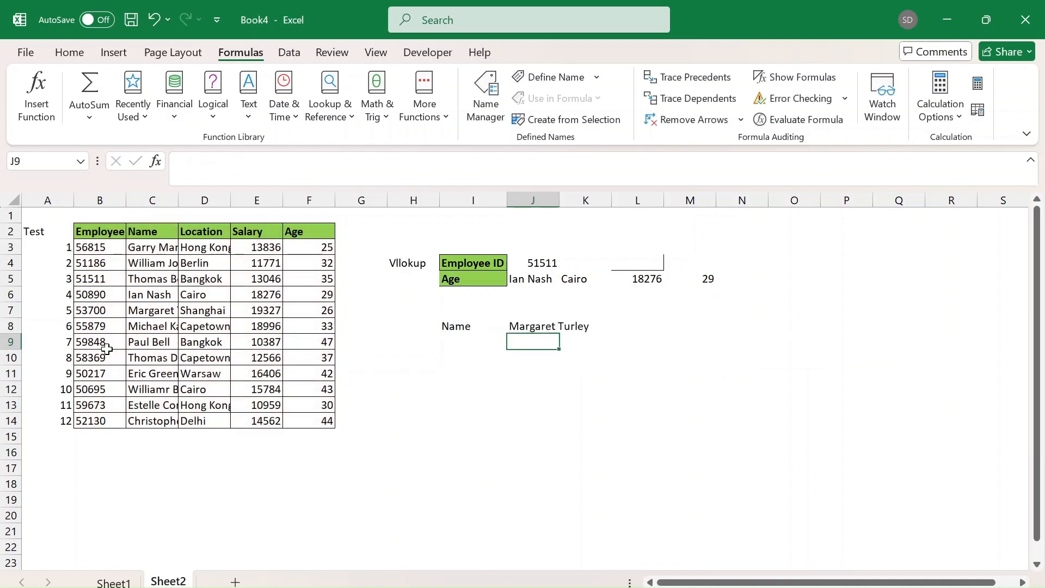
# Examine the HLOOKUP formula in J8 and compare its result with the employee entries in row 8 of the table.
pyautogui.press('Up')
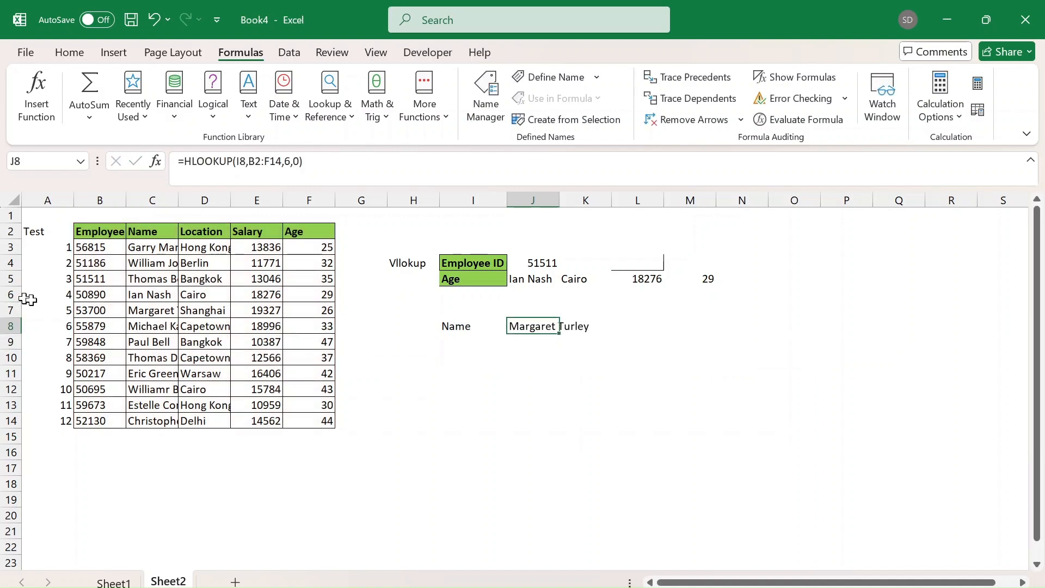
pyautogui.click(70, 328)
pyautogui.press('Right')
pyautogui.press('Right')
pyautogui.press('Right')
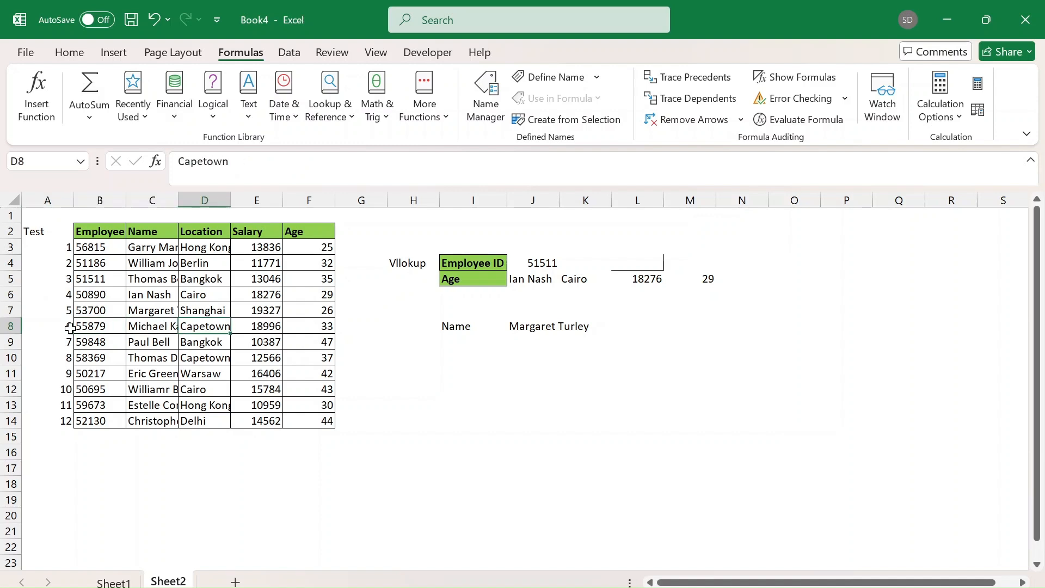
pyautogui.press('Left')
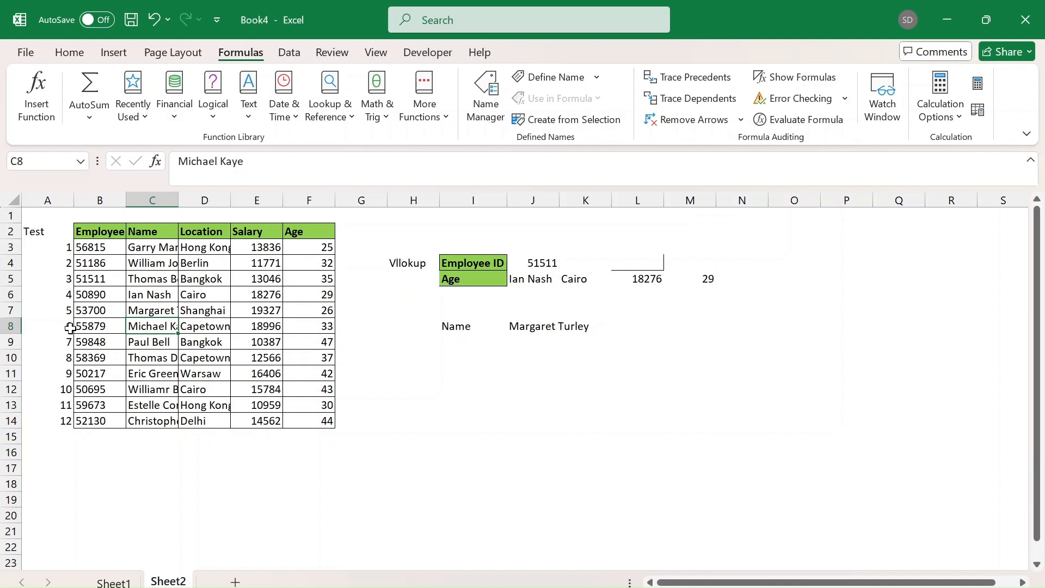
# Append a zero to the employee ID in J4 to test the VLOOKUP with an ID missing from the table.
pyautogui.click(536, 261)
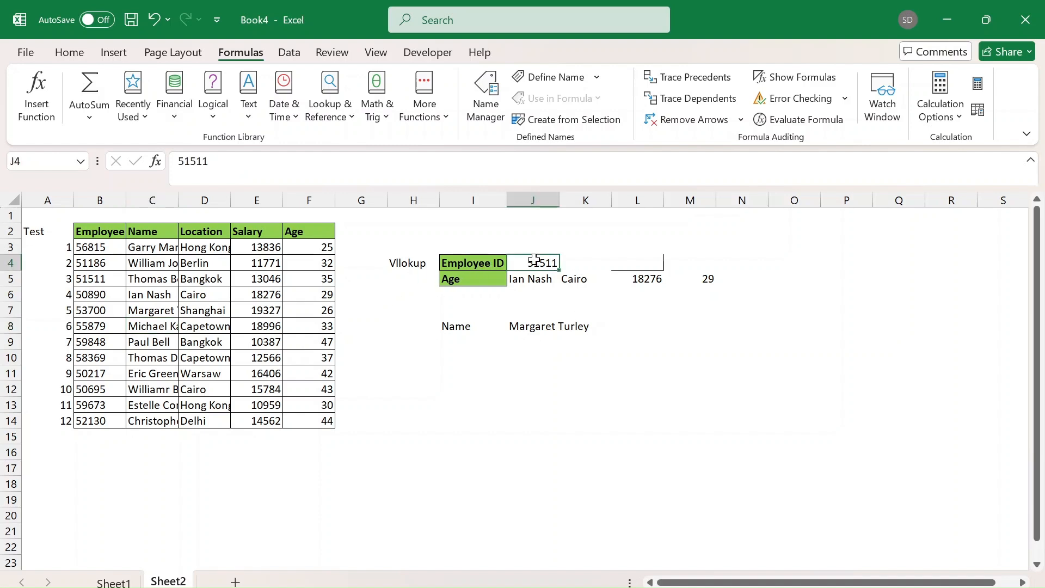
pyautogui.click(355, 180)
pyautogui.write('0')
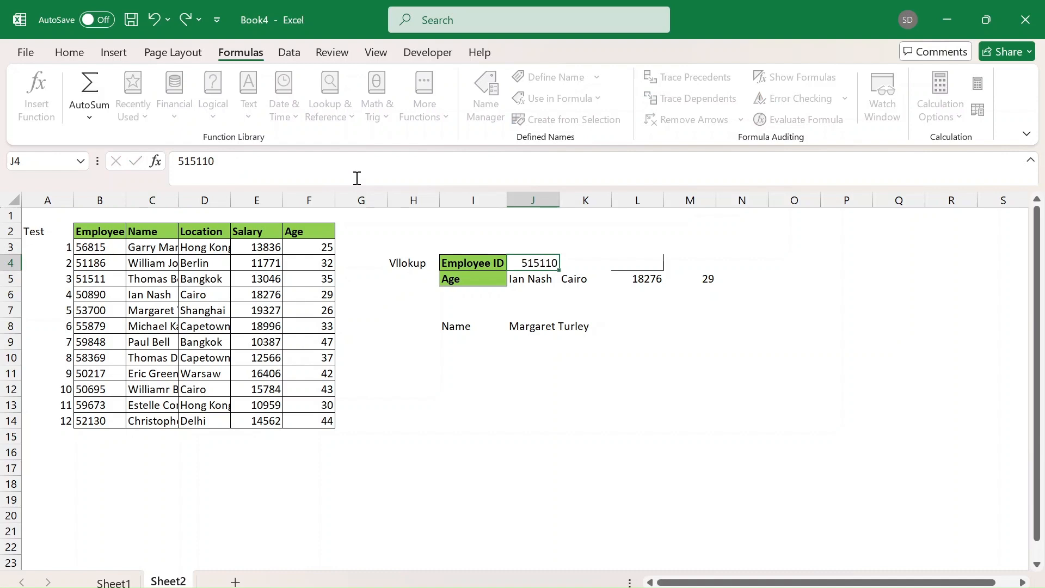
pyautogui.press('Return')
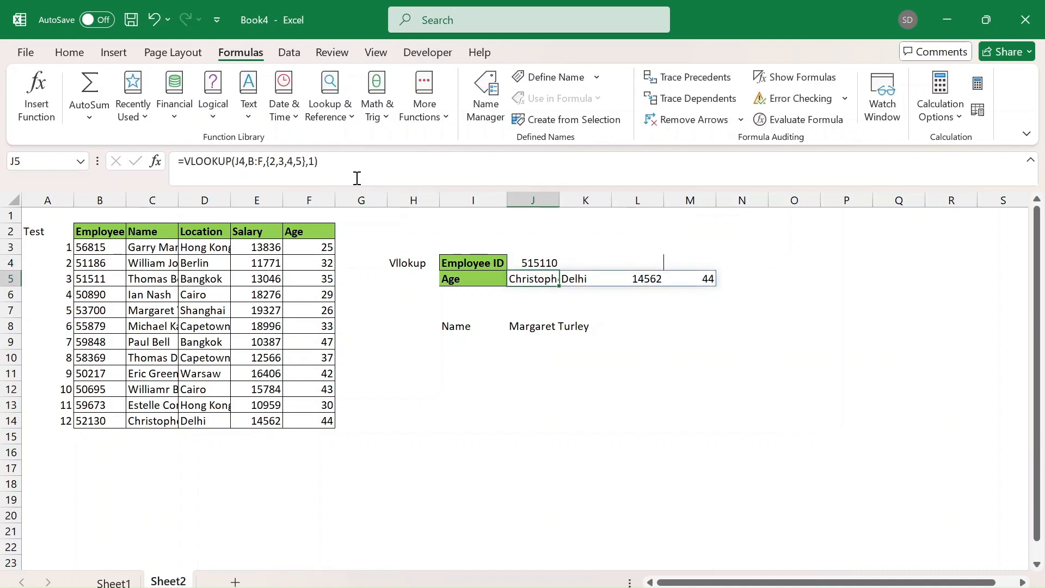
# Set the range_lookup argument of the VLOOKUP in J5 to 0 for an exact match.
pyautogui.press('Up')
pyautogui.press('Down')
pyautogui.click(316, 161)
pyautogui.write(',0)')
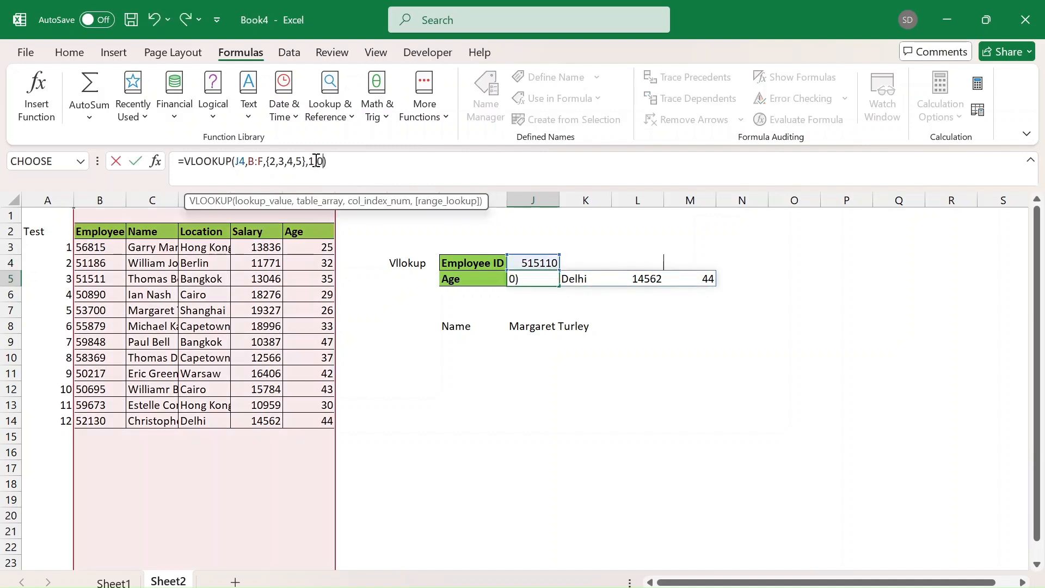
pyautogui.press('Return')
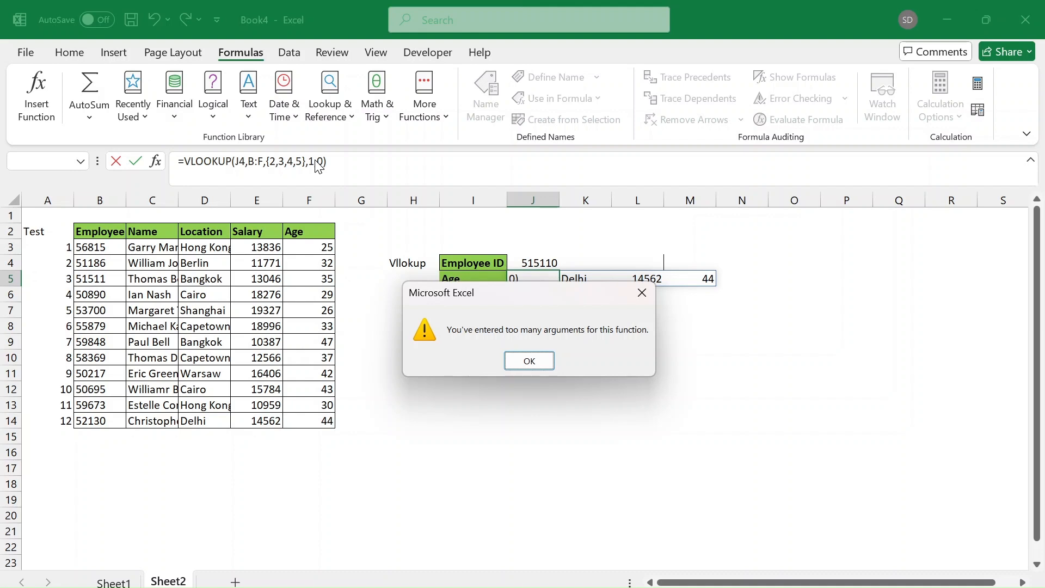
pyautogui.press('Return')
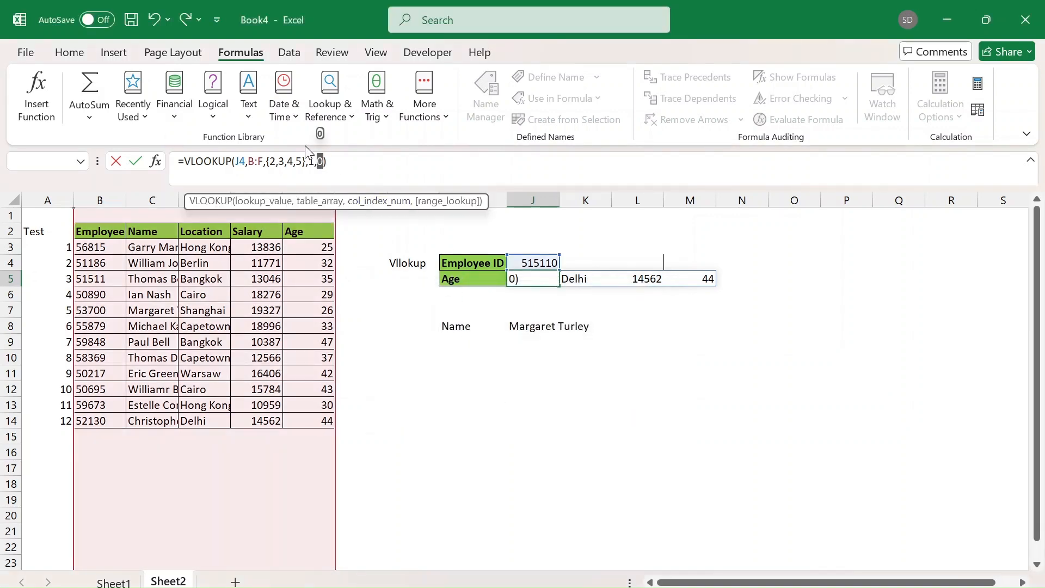
pyautogui.click(324, 162)
pyautogui.press('BackSpace')
pyautogui.press('BackSpace')
pyautogui.press('BackSpace')
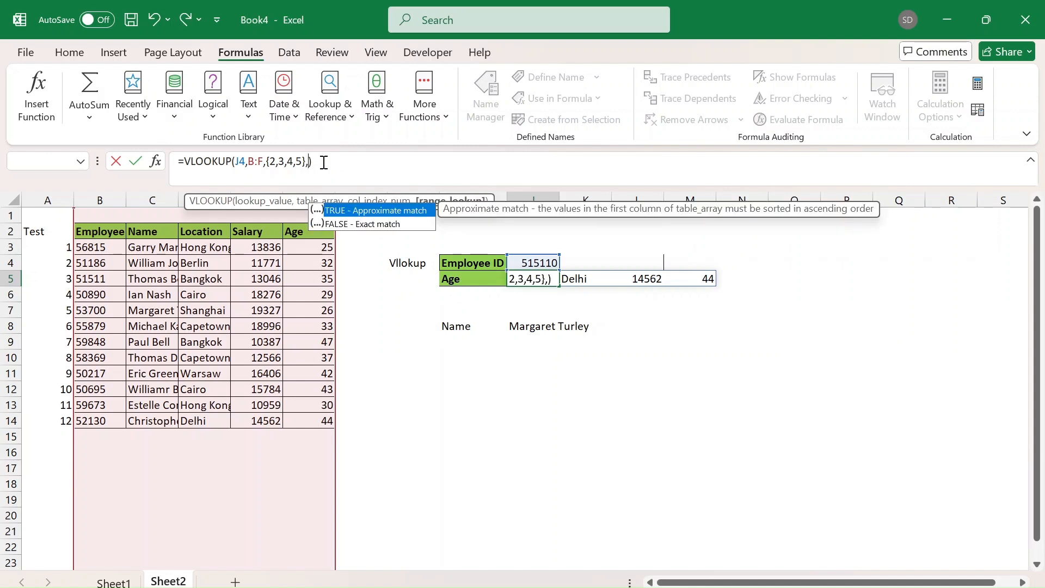
pyautogui.write('0')
pyautogui.press('Return')
# Remove the extra trailing zero from the employee ID in J4.
pyautogui.press('Up')
pyautogui.press('Up')
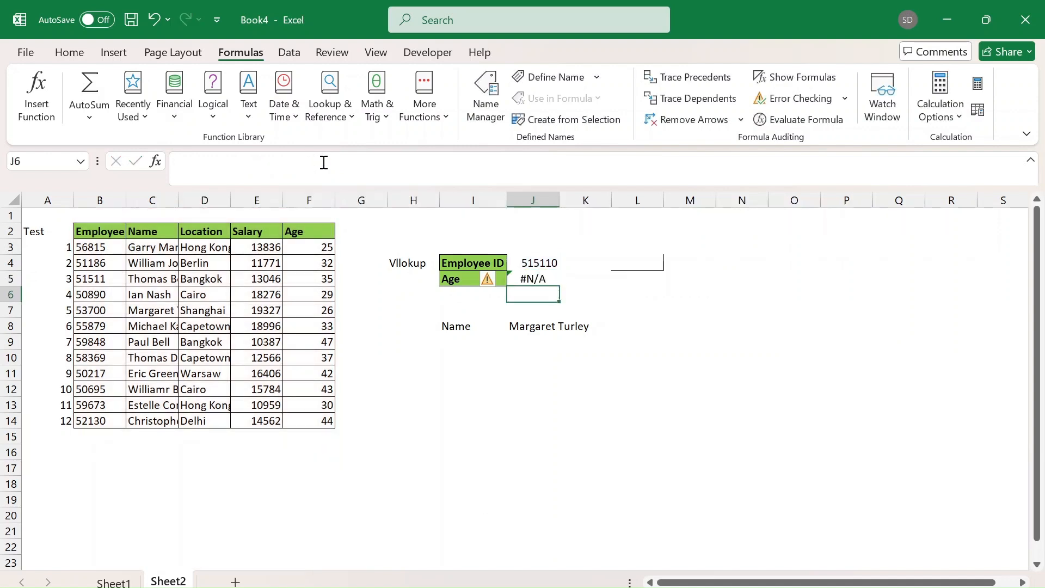
pyautogui.click(324, 162)
pyautogui.press('BackSpace')
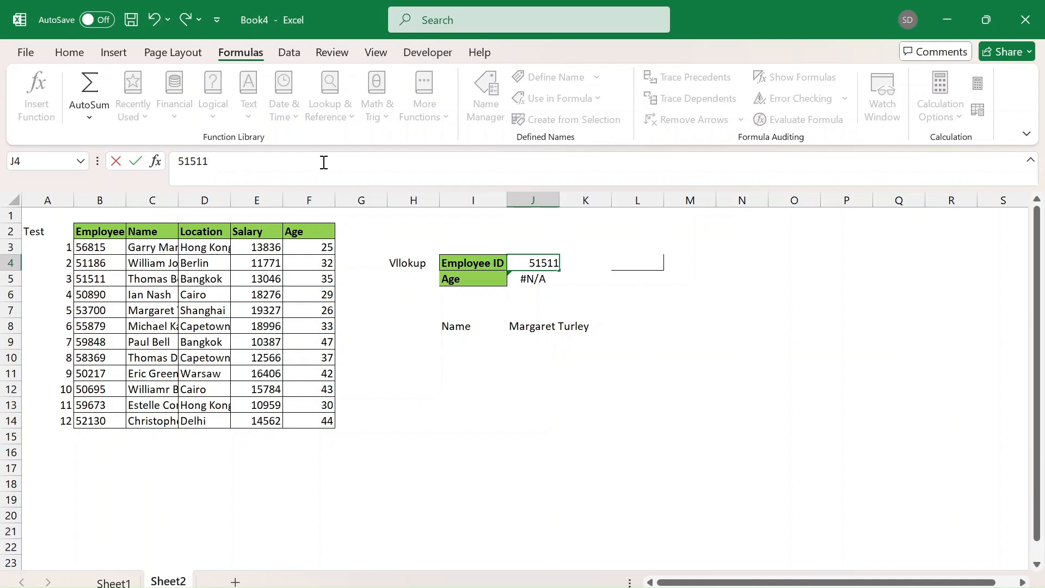
pyautogui.press('Return')
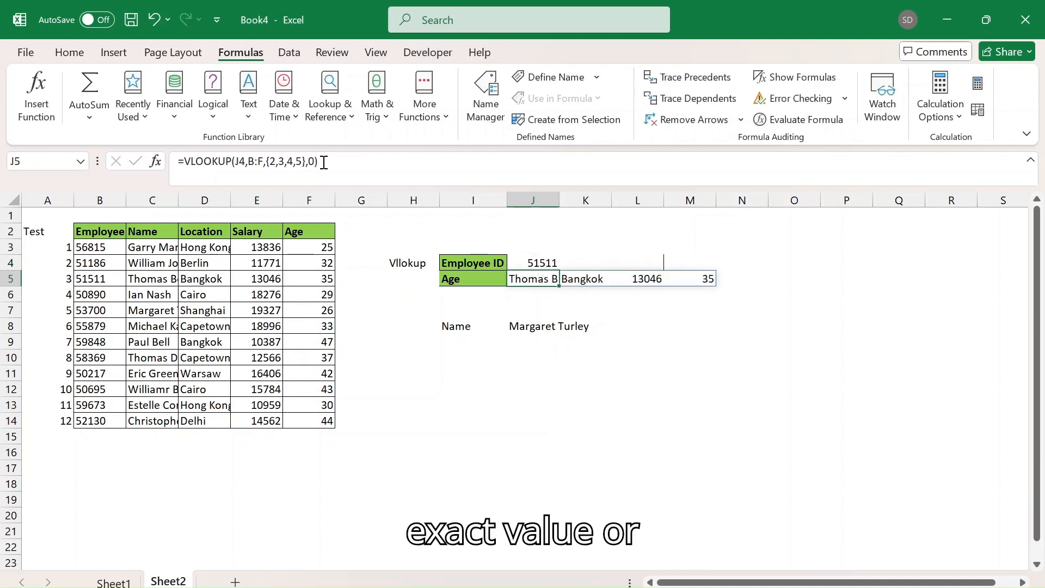
# Widen column C to fit the full employee names.
pyautogui.press('Up')
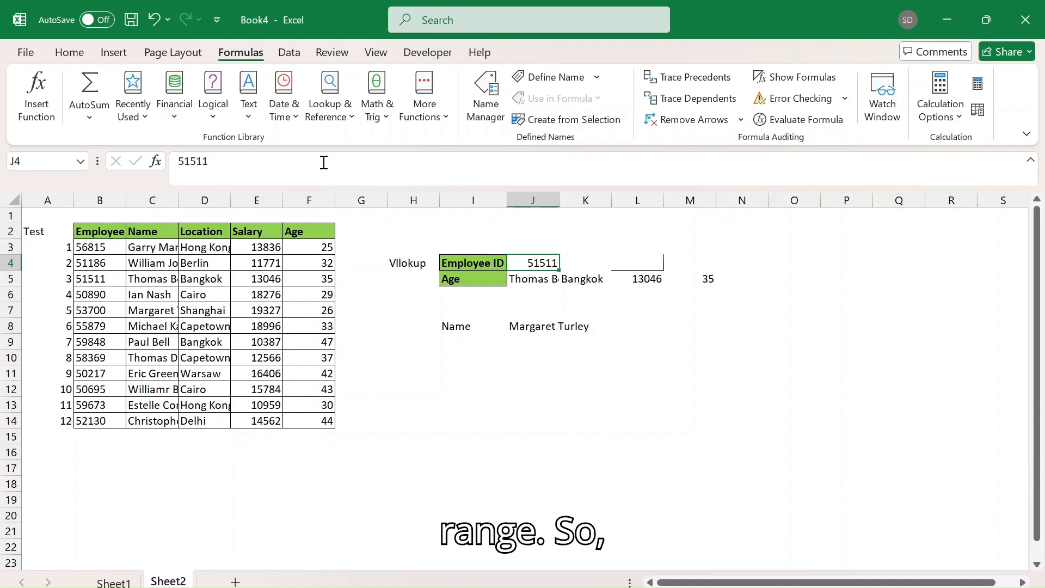
pyautogui.press('Down')
pyautogui.press('Down')
pyautogui.press('Down')
pyautogui.press('Down')
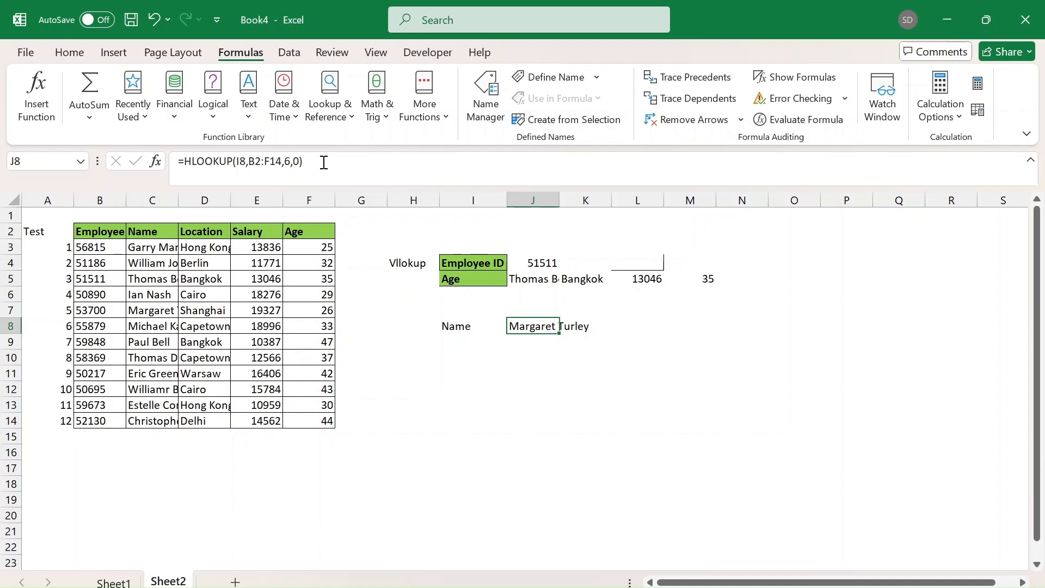
pyautogui.doubleClick(178, 200)
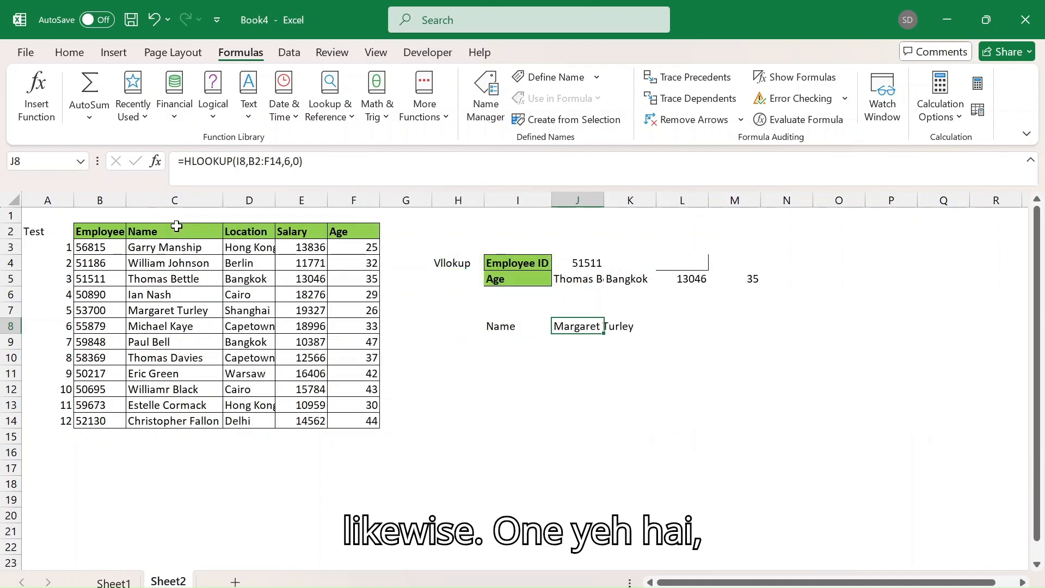
# Count down the Name column from its header in C2 to C7 to check the row index used by the HLOOKUP in J8.
pyautogui.click(177, 226)
pyautogui.press('Down')
pyautogui.press('Down')
pyautogui.press('Down')
pyautogui.press('Down')
pyautogui.press('Down')
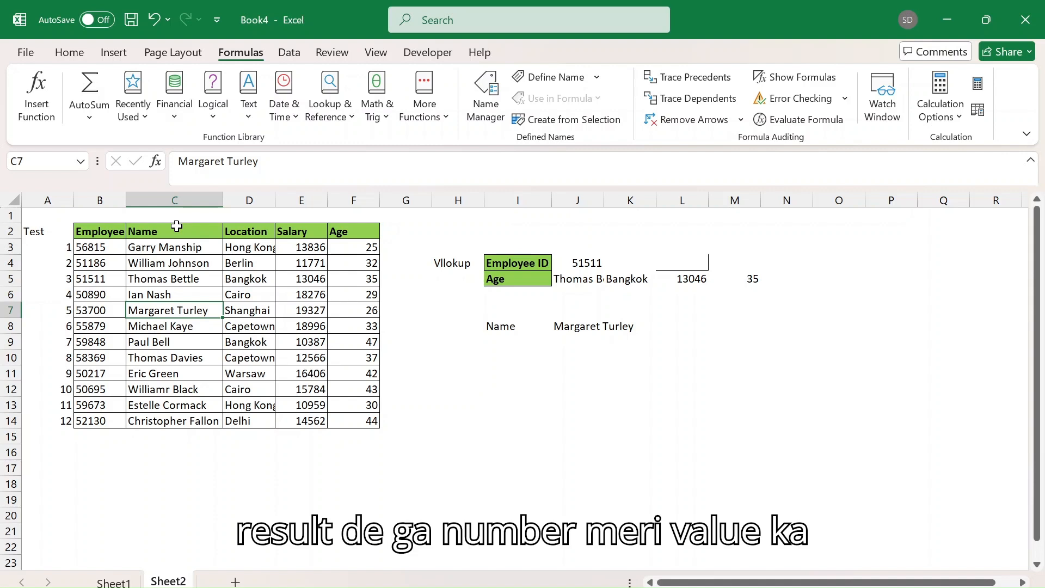
pyautogui.press('Right')
pyautogui.press('Right')
pyautogui.press('Right')
pyautogui.press('Right')
pyautogui.press('Right')
pyautogui.press('Right')
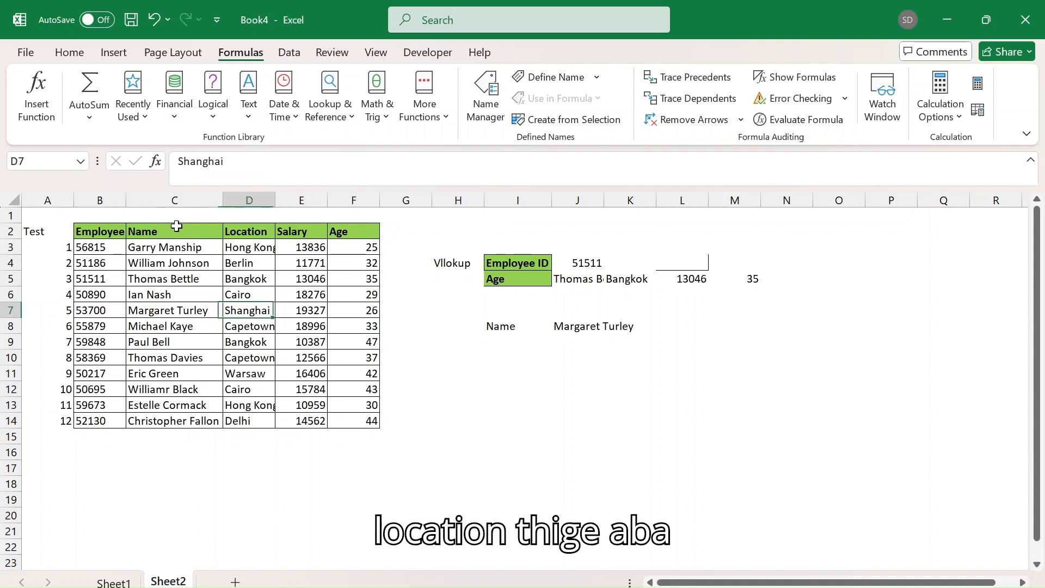
pyautogui.press('Down')
pyautogui.press('Down')
pyautogui.press('Right')
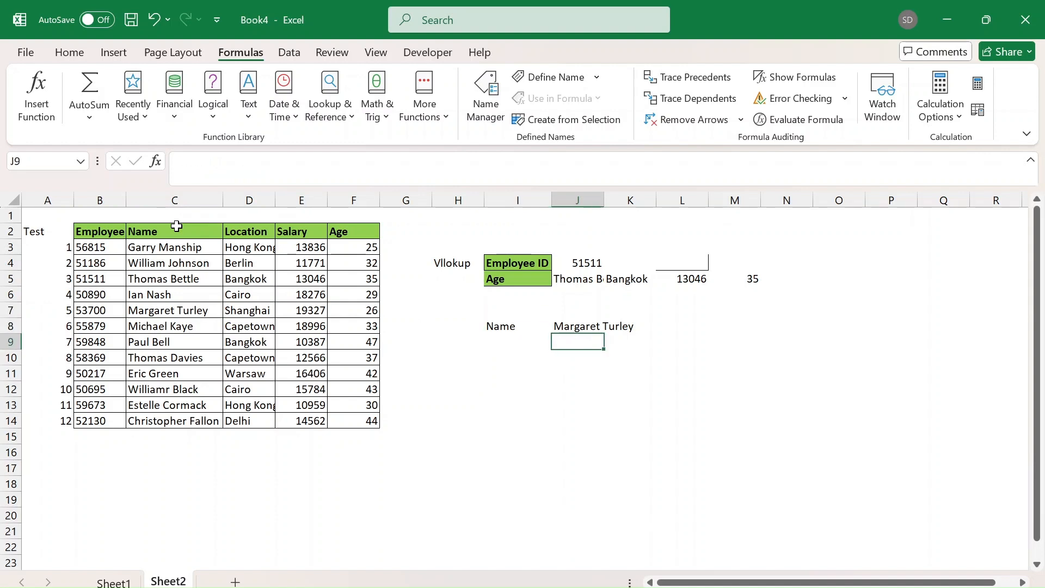
pyautogui.press('Up')
pyautogui.press('Up')
pyautogui.press('Up')
pyautogui.press('Up')
pyautogui.press('Up')
pyautogui.press('Down')
pyautogui.press('Down')
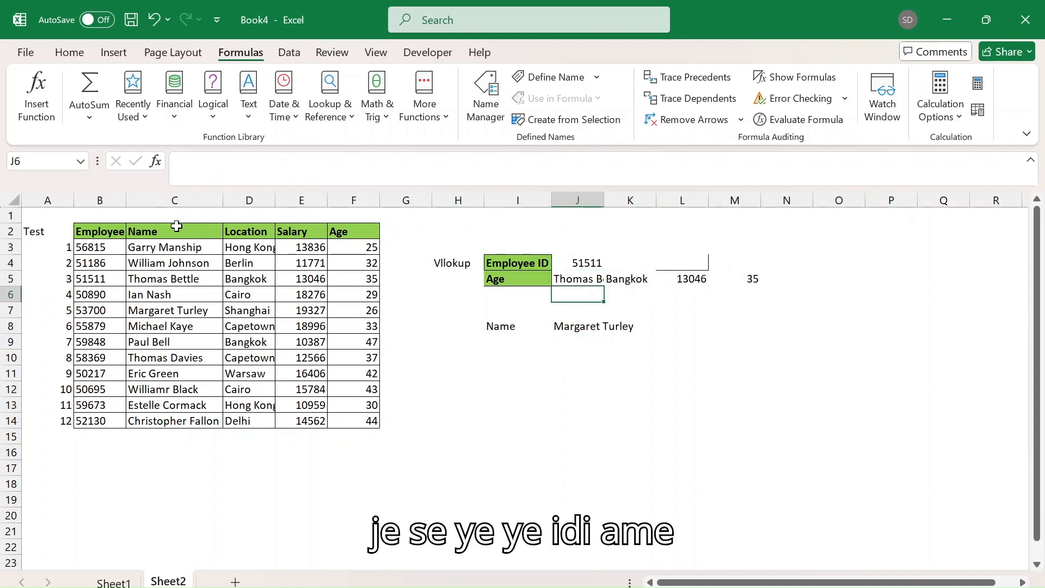
pyautogui.write('=vlo')
pyautogui.press('Tab')
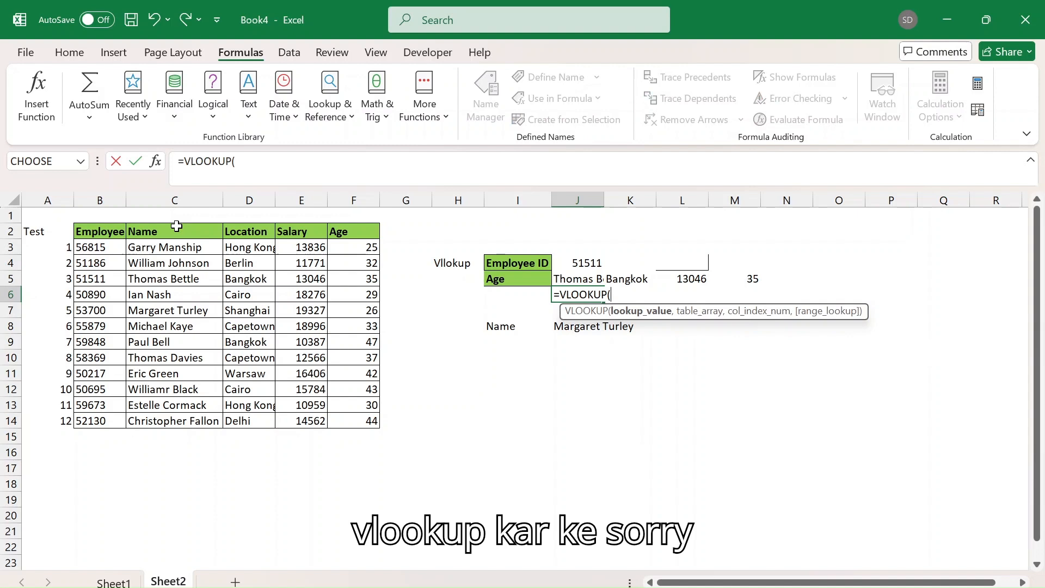
pyautogui.press('Escape')
# Copy the Employee ID label and its value from I4:J4 to I10:J10.
pyautogui.press('Up')
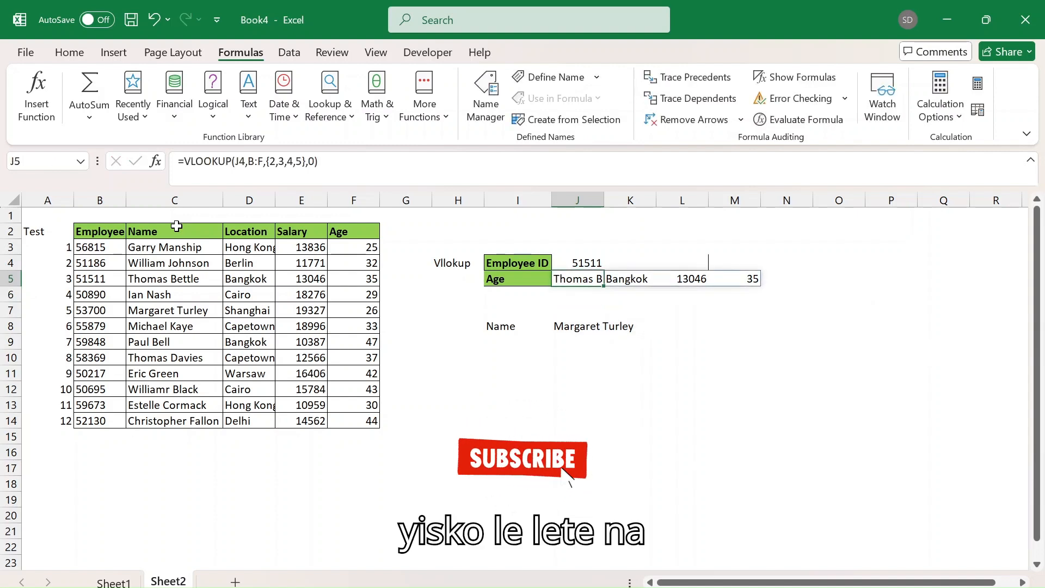
pyautogui.press('Left')
pyautogui.press('Up')
pyautogui.hotkey('shift', 'Right')
pyautogui.hotkey('ctrl', 'c')
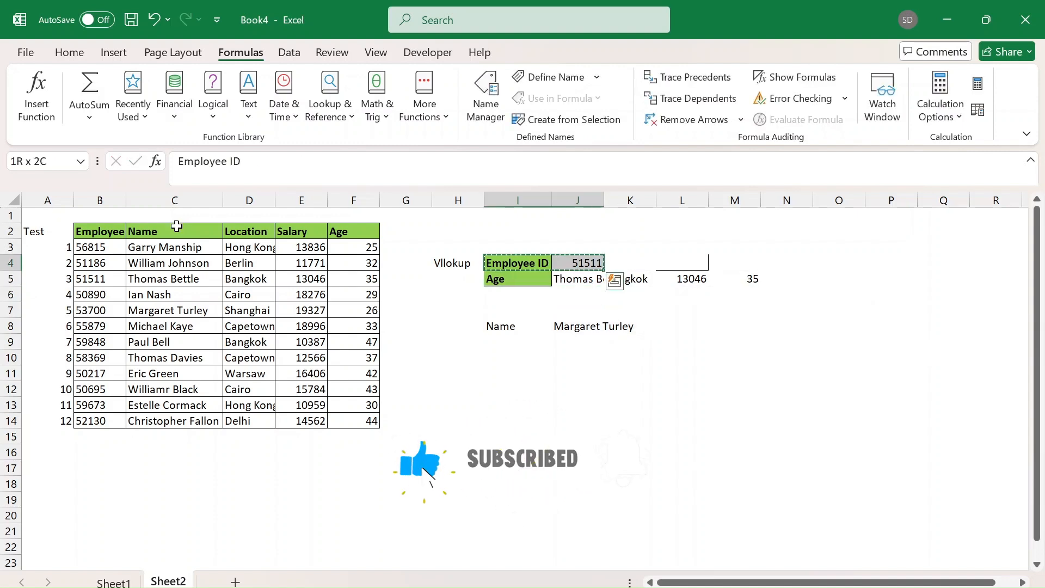
pyautogui.press('Down')
pyautogui.press('Down')
pyautogui.press('Down')
pyautogui.press('Down')
pyautogui.press('Down')
pyautogui.press('Down')
pyautogui.hotkey('ctrl', 'v')
pyautogui.press('Right')
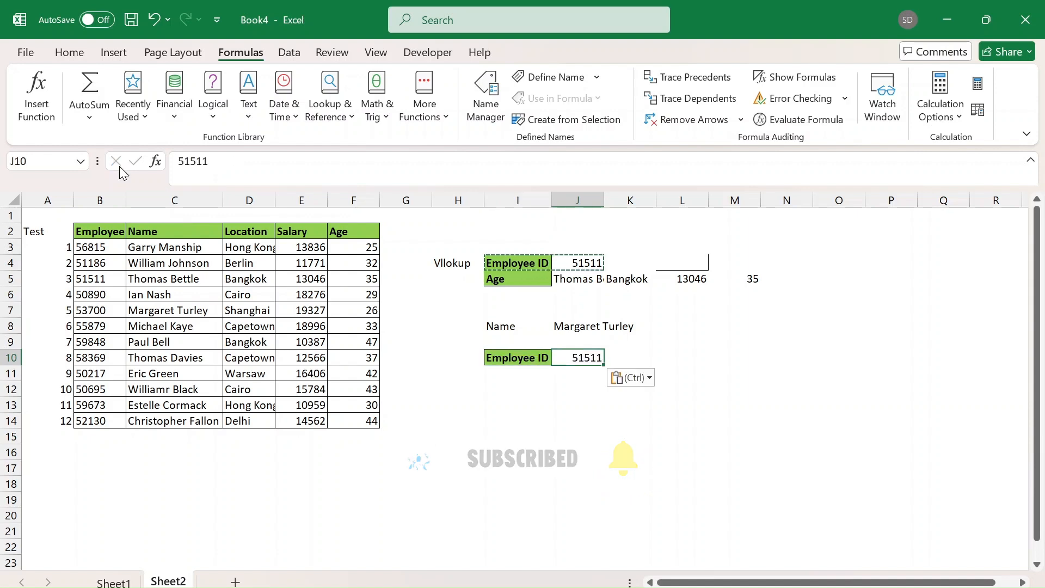
# Start a MATCH formula in J11 with J10 as the lookup value.
pyautogui.press('Down')
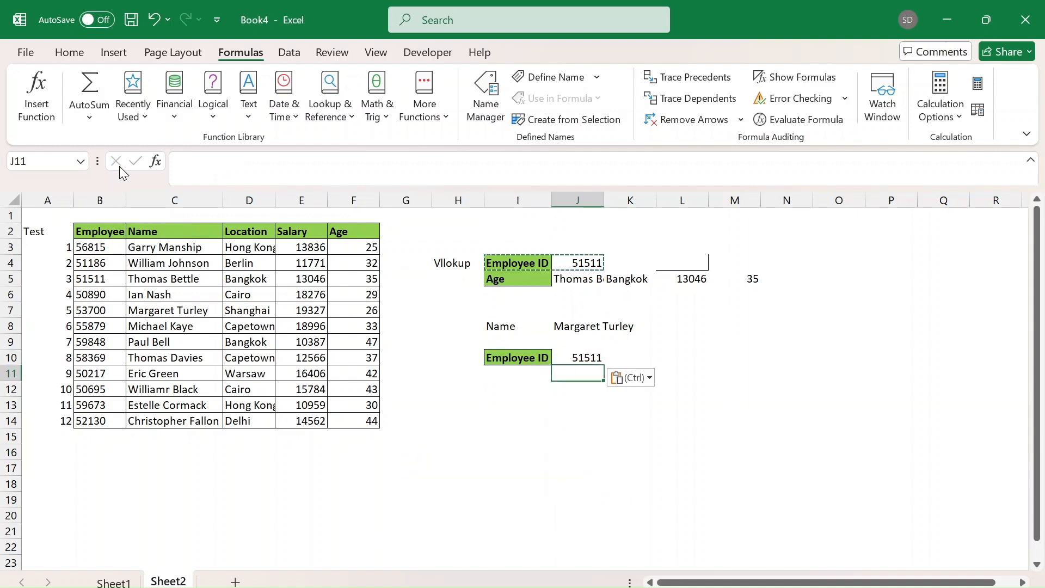
pyautogui.write('=math')
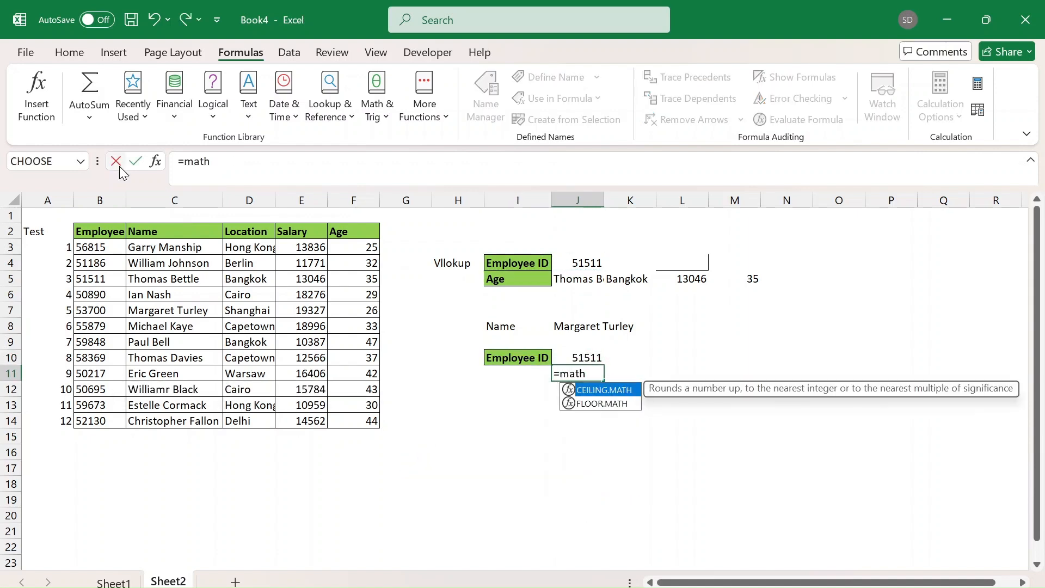
pyautogui.press('BackSpace')
pyautogui.press('Tab')
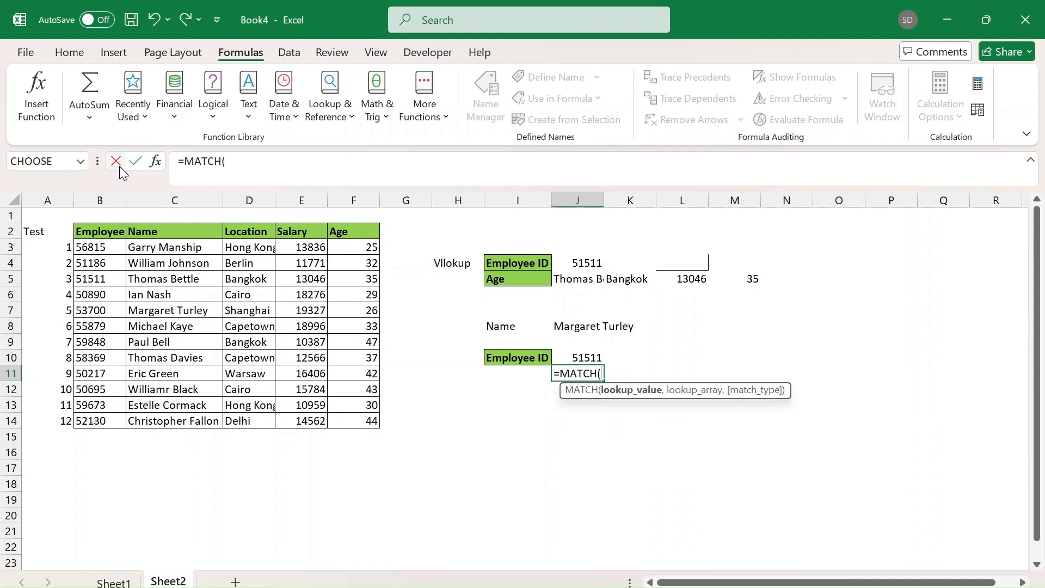
pyautogui.press('Up')
pyautogui.write(',')
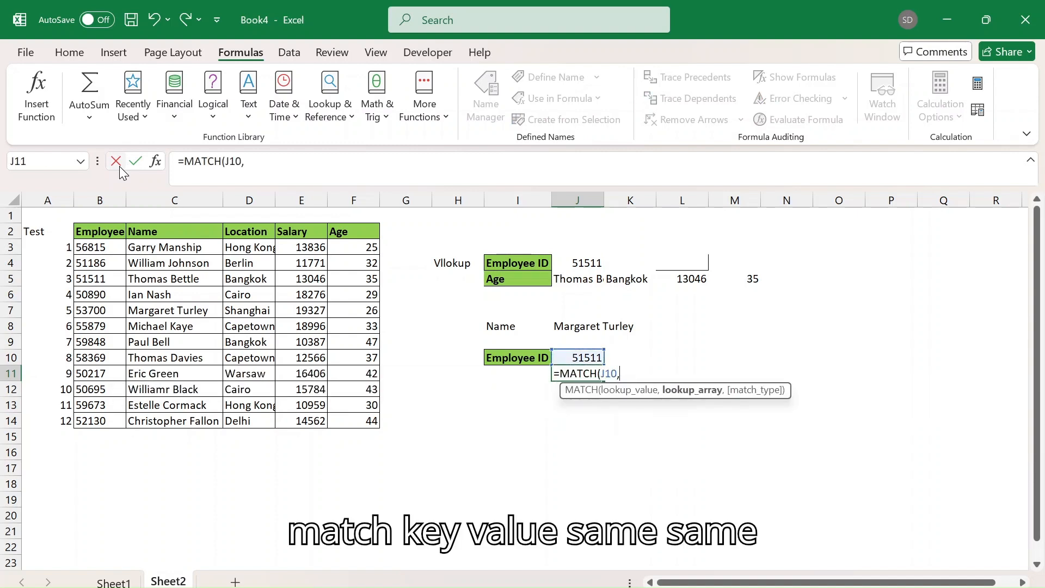
# Complete the MATCH formula in J11 with lookup array B2:B14 and match type 0 for an exact match.
pyautogui.click(106, 231)
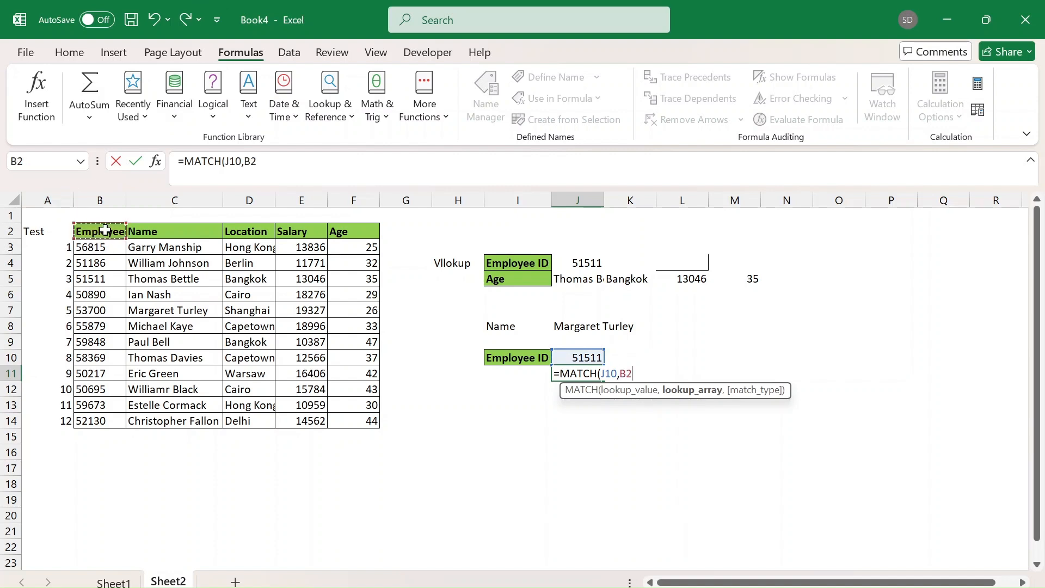
pyautogui.hotkey('ctrl', 'shift', 'Down')
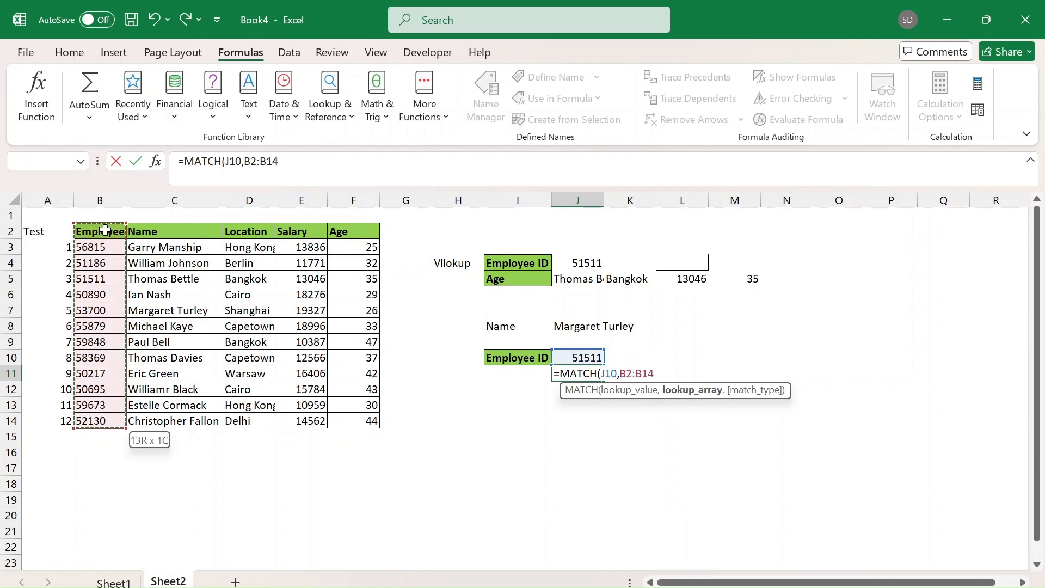
pyautogui.write(',')
pyautogui.press('Down')
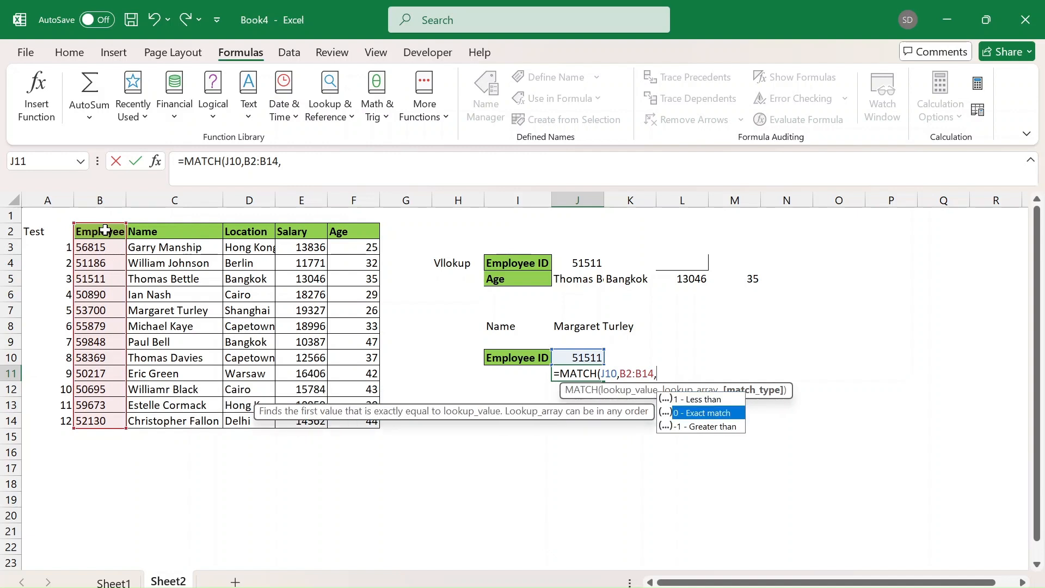
pyautogui.press('Tab')
pyautogui.write(')')
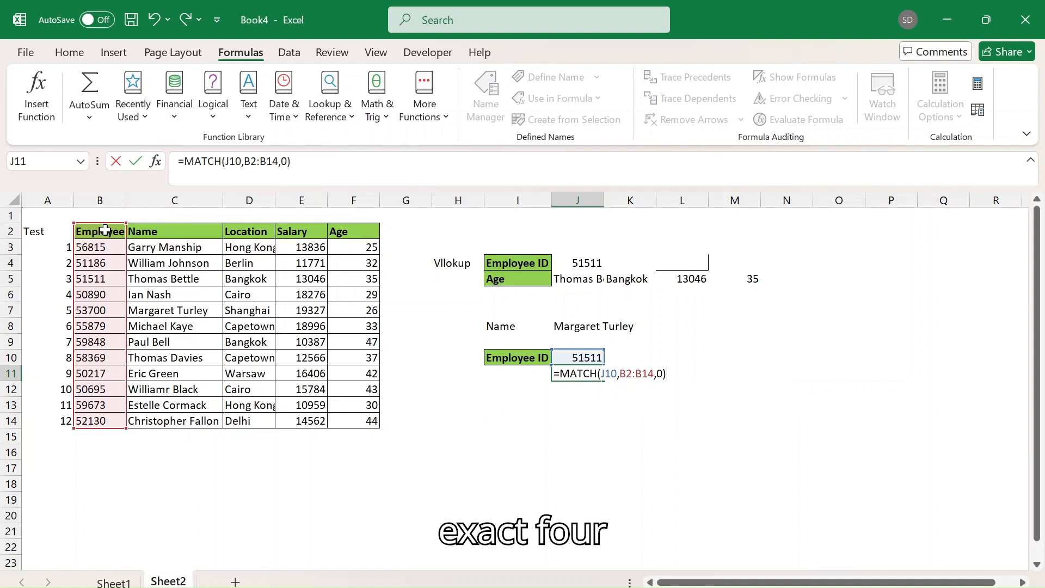
pyautogui.press('Return')
pyautogui.press('Up')
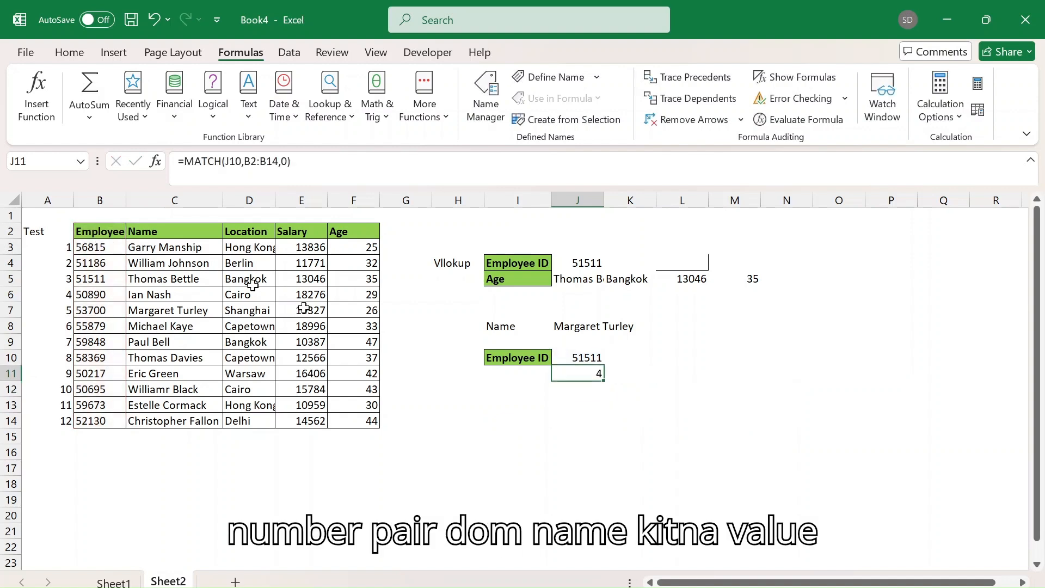
# Examine the lookup value in J10 and the MATCH formula in J11 against the Employee ID column.
pyautogui.click(599, 357)
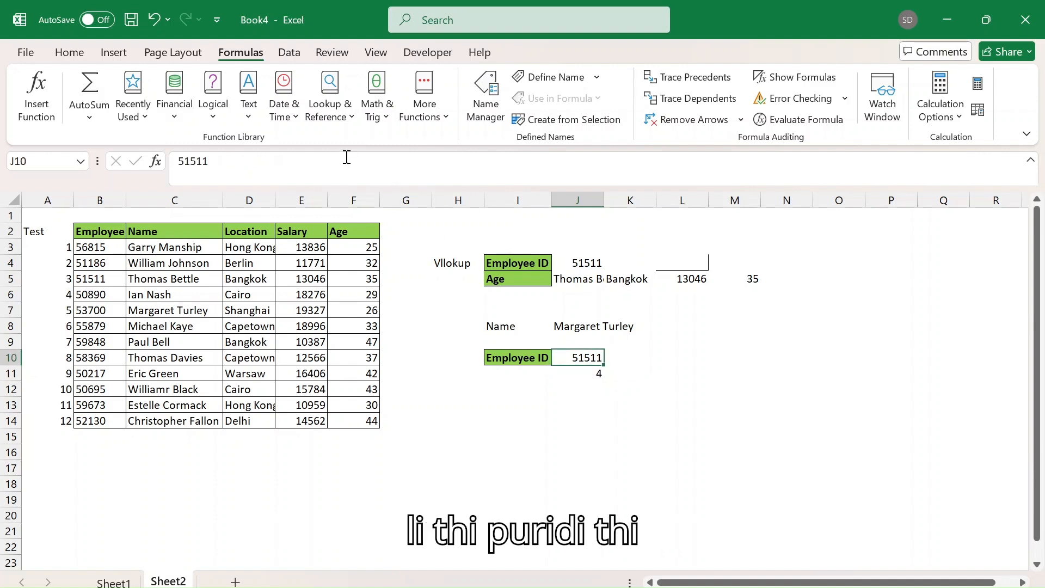
pyautogui.press('Down')
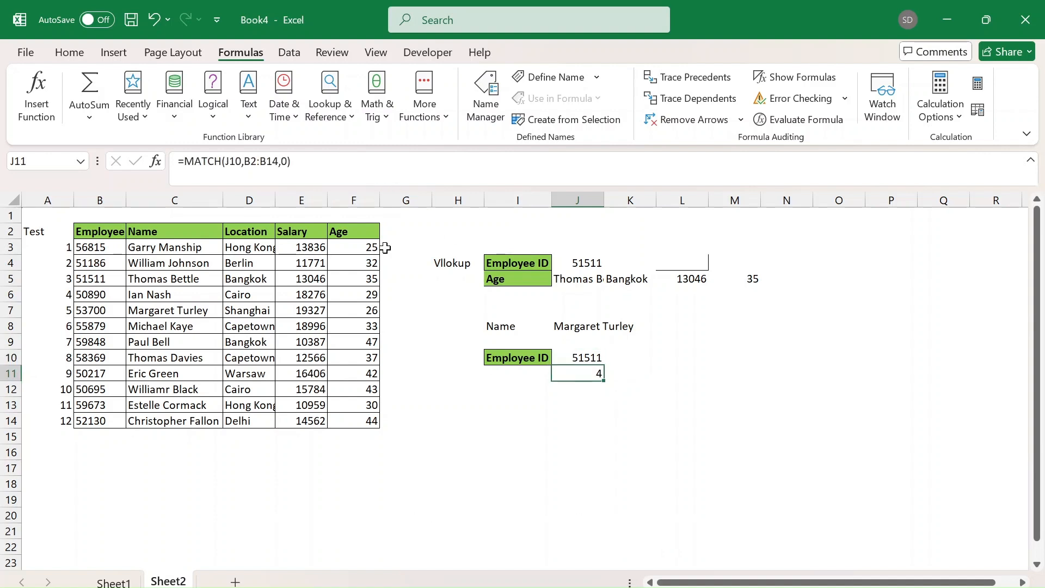
pyautogui.click(380, 164)
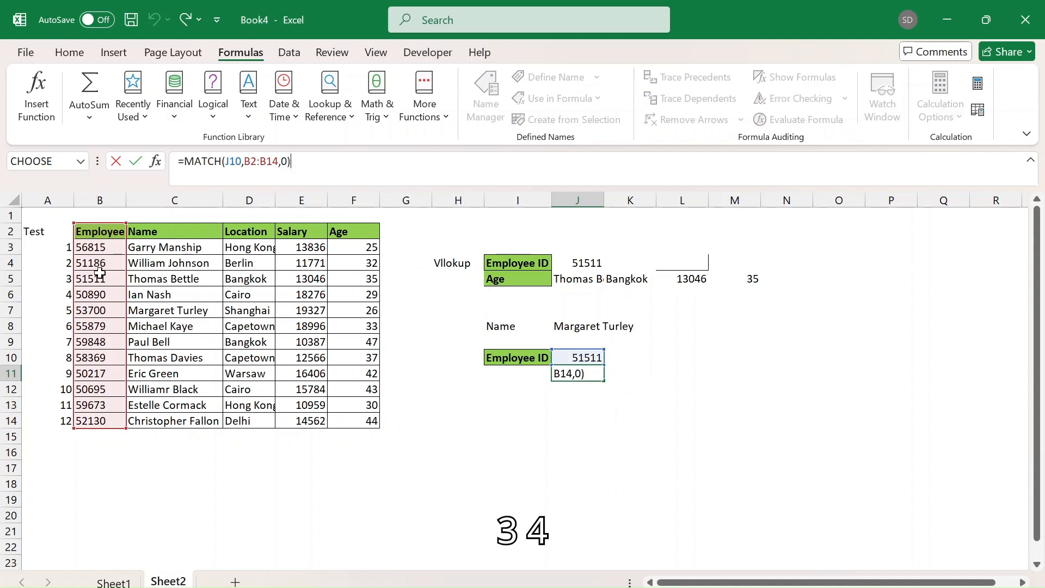
pyautogui.hotkey('ctrl', 'Return')
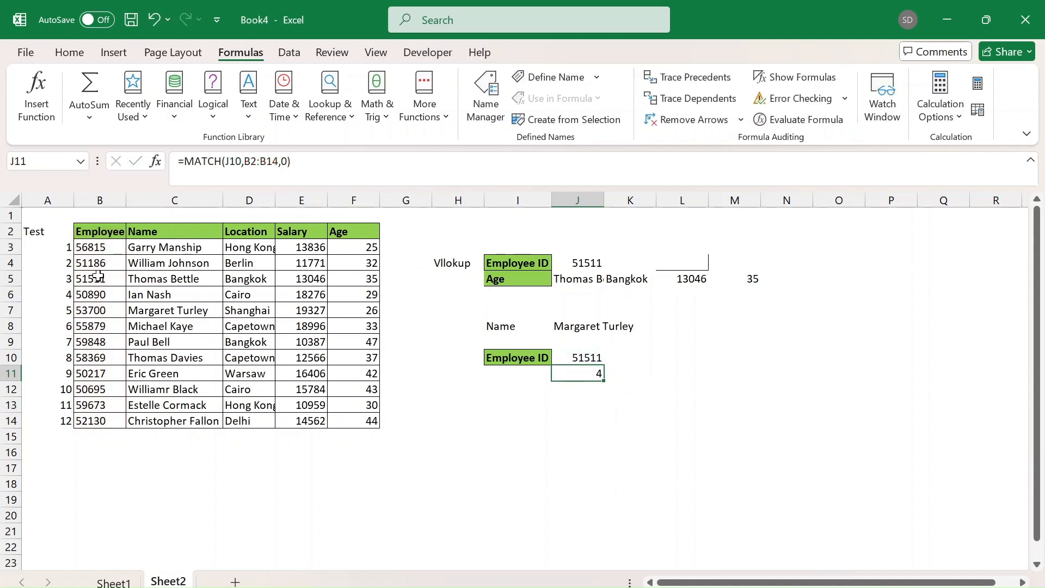
pyautogui.press('Down')
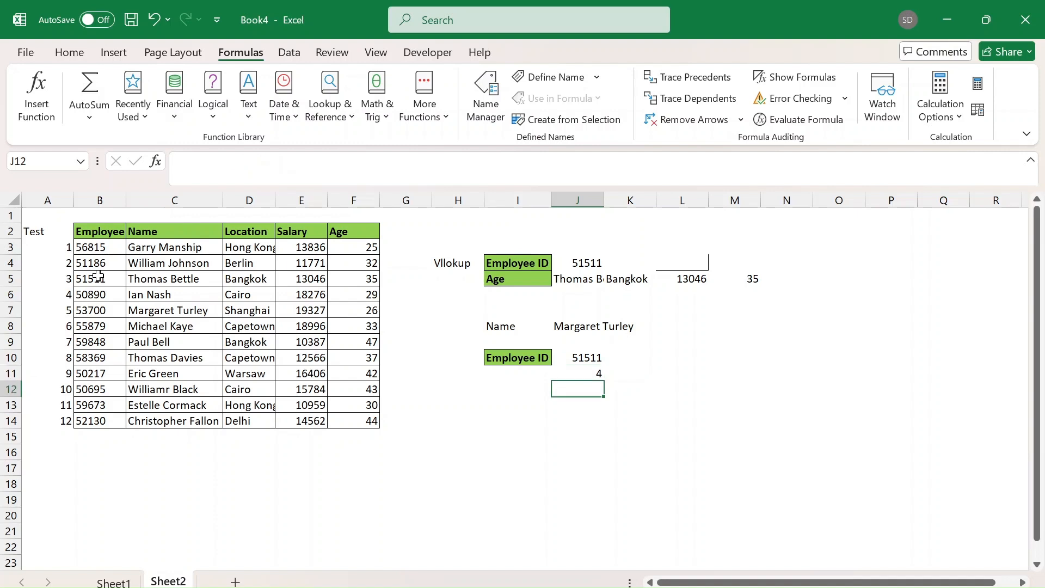
# Highlight B2:B5 in the Employee ID column to check the position returned by the MATCH formula.
pyautogui.press('Left')
pyautogui.press('Left')
pyautogui.press('Left')
pyautogui.press('Left')
pyautogui.press('Left')
pyautogui.hotkey('ctrl', 'Up')
pyautogui.press('Left')
pyautogui.press('Left')
pyautogui.press('Left')
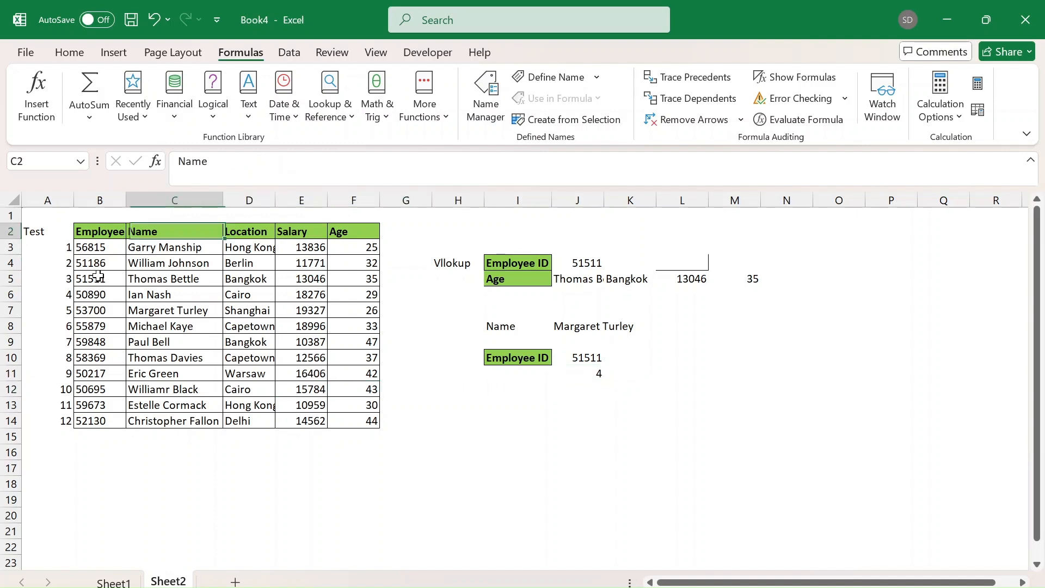
pyautogui.hotkey('shift', 'Down')
pyautogui.hotkey('shift', 'Down')
pyautogui.hotkey('shift', 'Down')
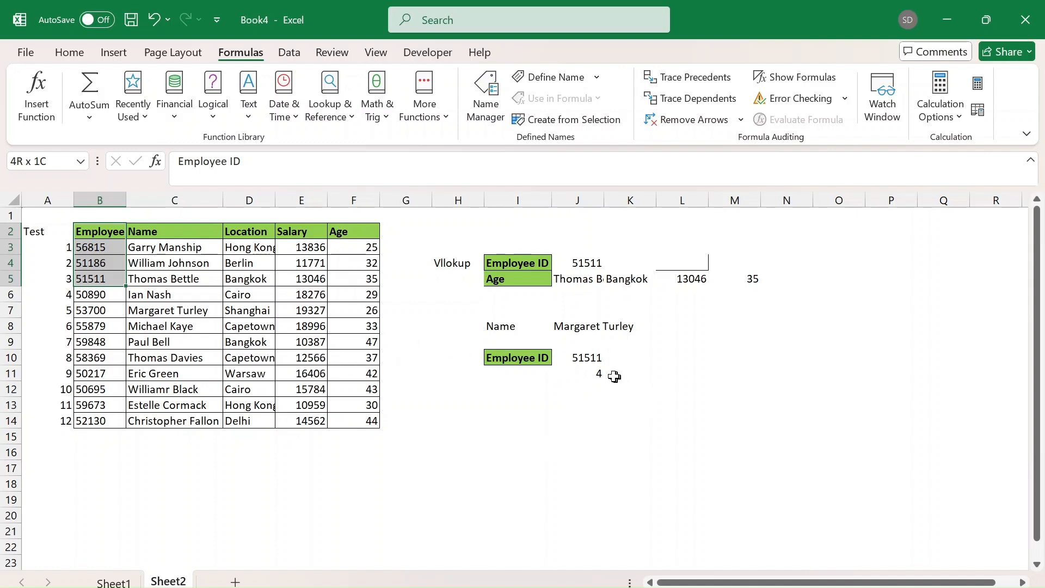
# Move the employee ID value from J10 to I11 and clear the MATCH formula from J11.
pyautogui.click(598, 360)
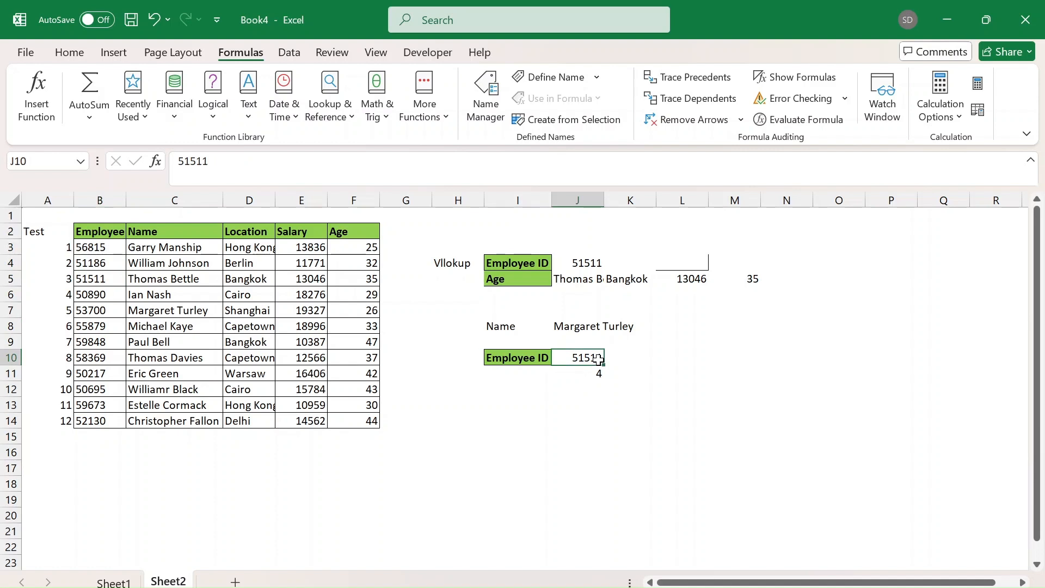
pyautogui.hotkey('ctrl', 'c')
pyautogui.press('Left')
pyautogui.press('Down')
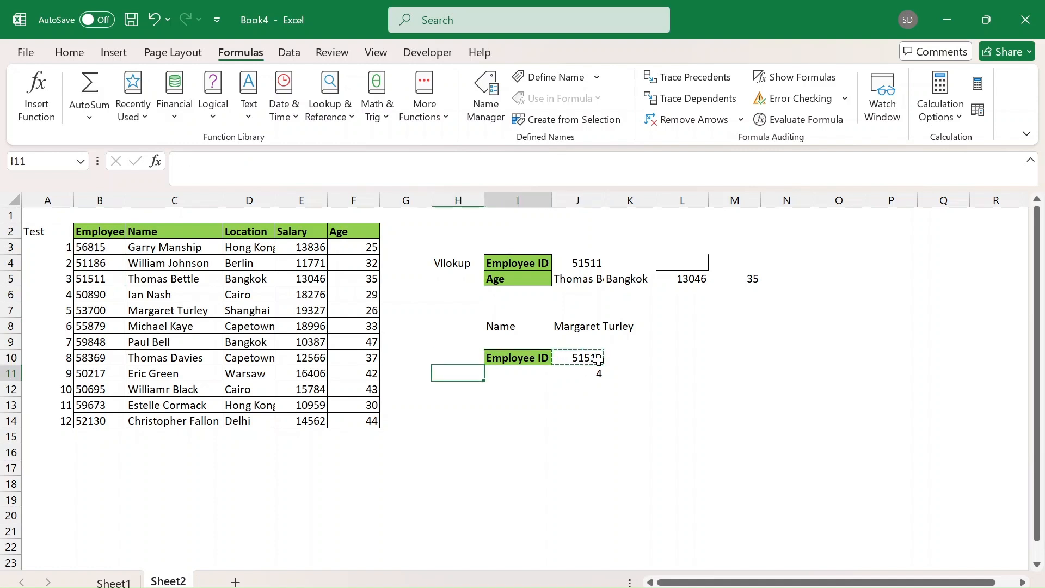
pyautogui.hotkey('ctrl', 'v')
pyautogui.press('Right')
pyautogui.press('Delete')
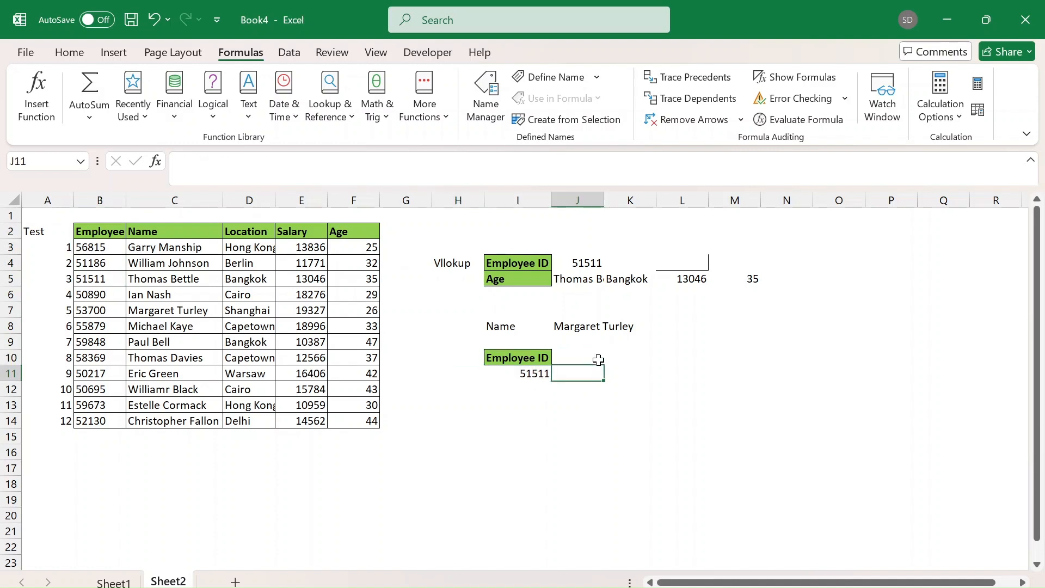
pyautogui.press('Up')
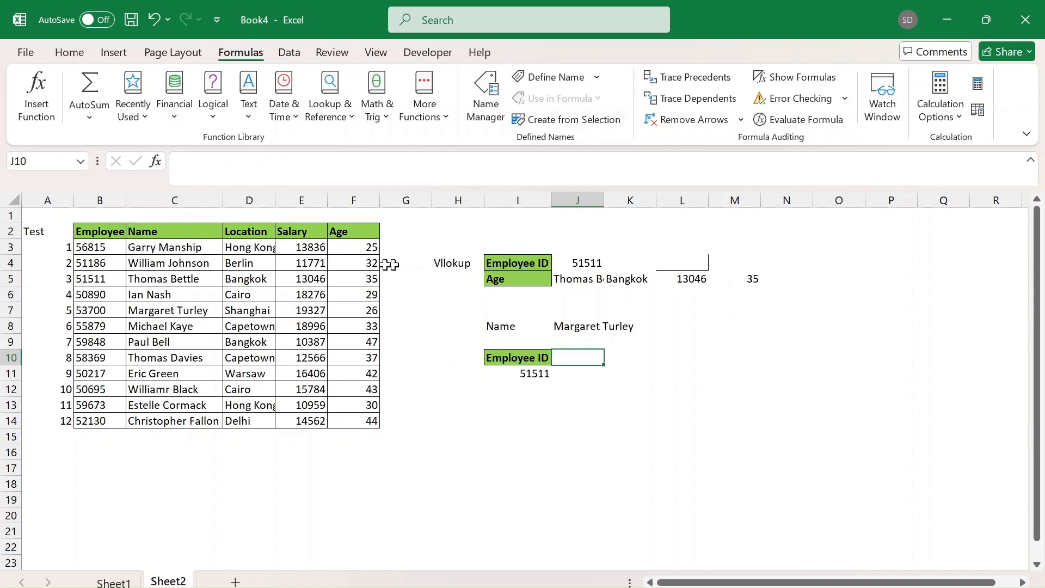
# Copy the Salary header from E2 to J10, beside the Employee ID label.
pyautogui.click(292, 235)
pyautogui.hotkey('ctrl', 'c')
pyautogui.press('Right')
pyautogui.press('Right')
pyautogui.press('Right')
pyautogui.press('Right')
pyautogui.press('Right')
pyautogui.press('Right')
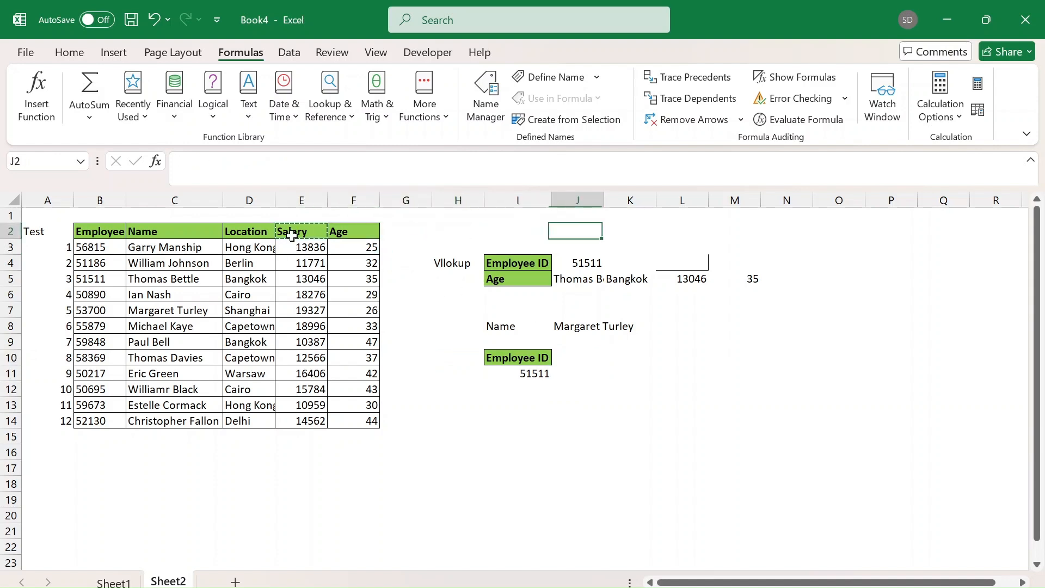
pyautogui.press('Down')
pyautogui.press('Down')
pyautogui.press('Down')
pyautogui.press('Down')
pyautogui.press('Left')
pyautogui.press('Down')
pyautogui.press('Down')
pyautogui.press('Down')
pyautogui.press('Down')
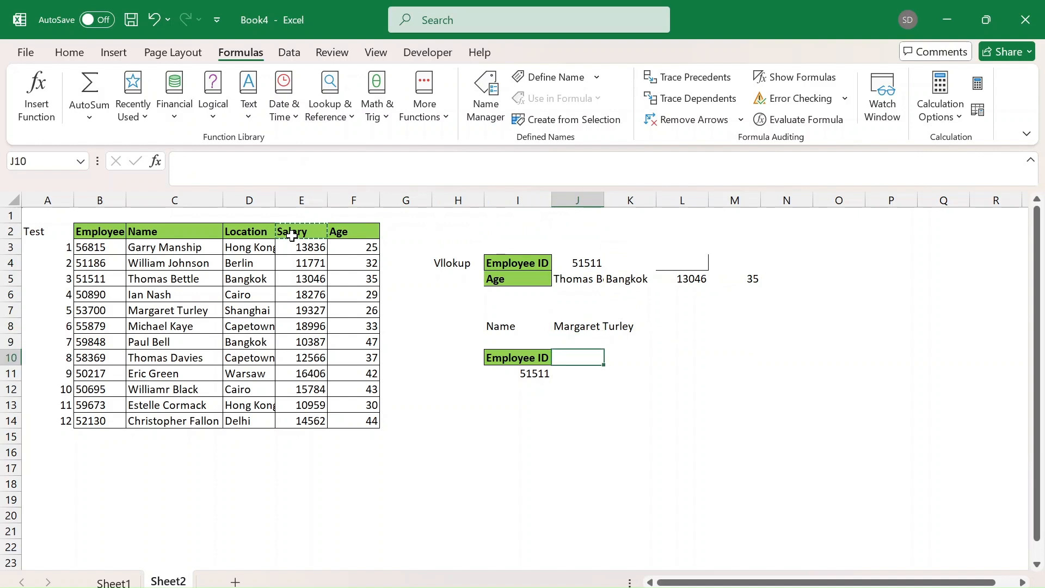
pyautogui.hotkey('ctrl', 'v')
pyautogui.press('Down')
pyautogui.press('Left')
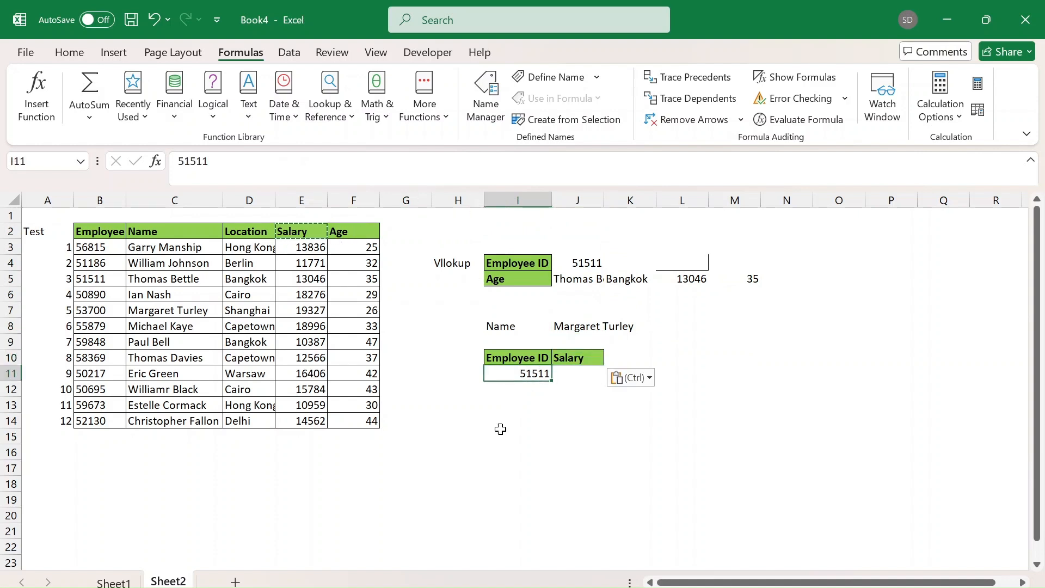
pyautogui.click(592, 357)
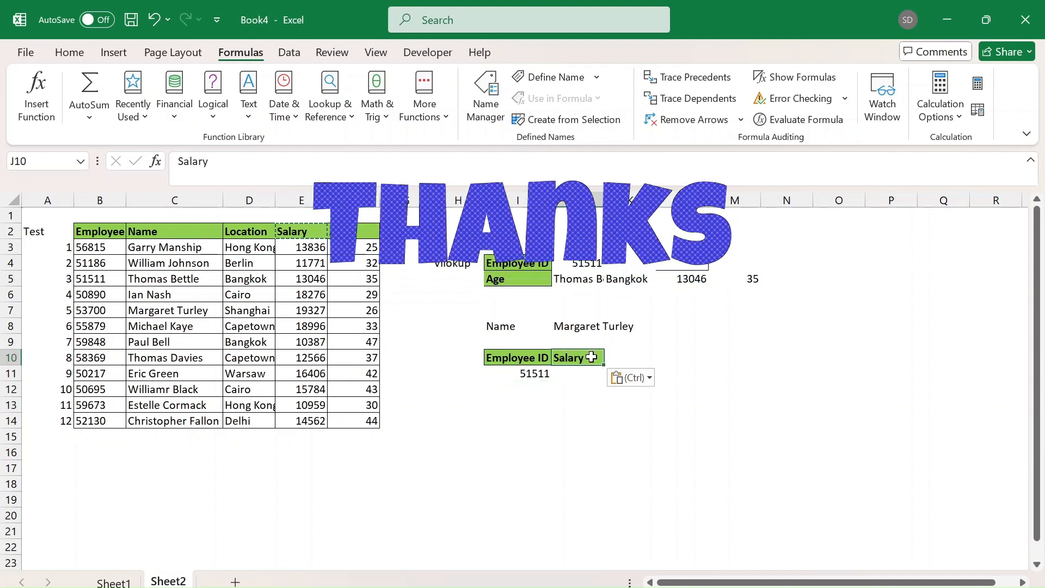
# Start a VLOOKUP formula in J11 with I11 as the lookup value.
pyautogui.press('Down')
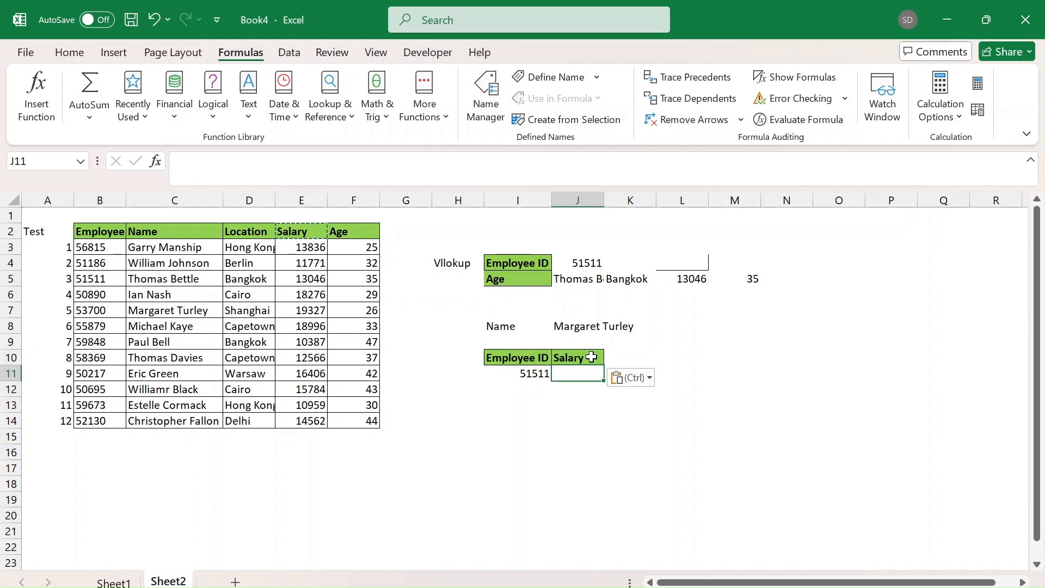
pyautogui.write('=vlo')
pyautogui.press('Tab')
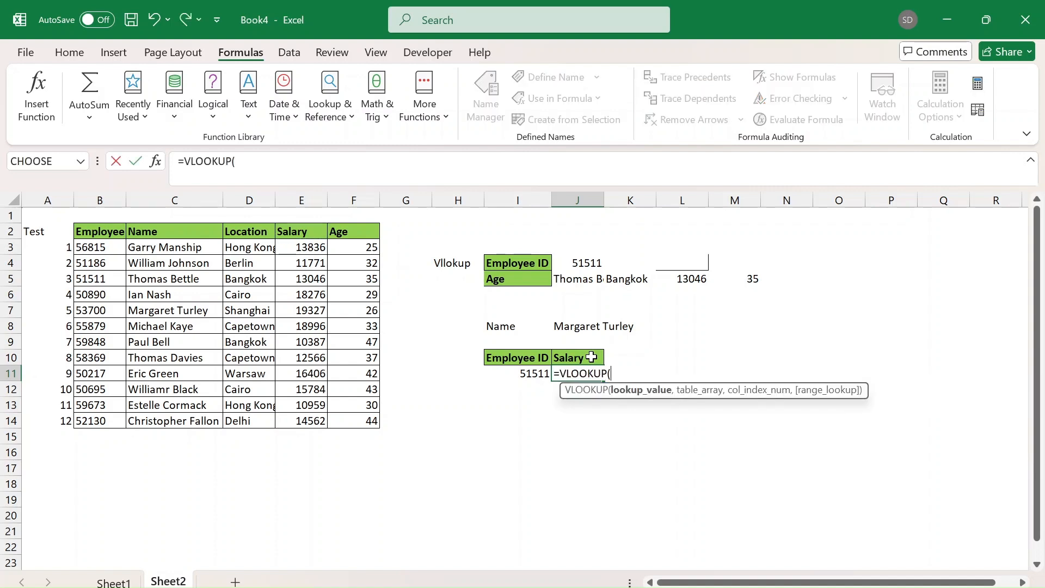
pyautogui.press('Left')
pyautogui.write(',')
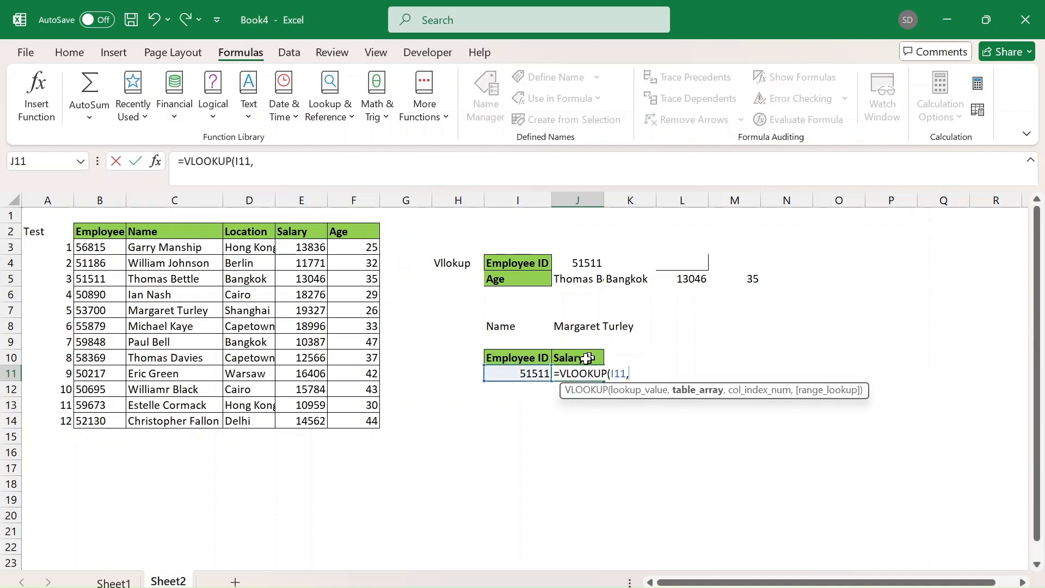
# Complete the VLOOKUP formula in J11 with table array B:F, column index 4 and 0 for an exact match.
pyautogui.click(91, 315)
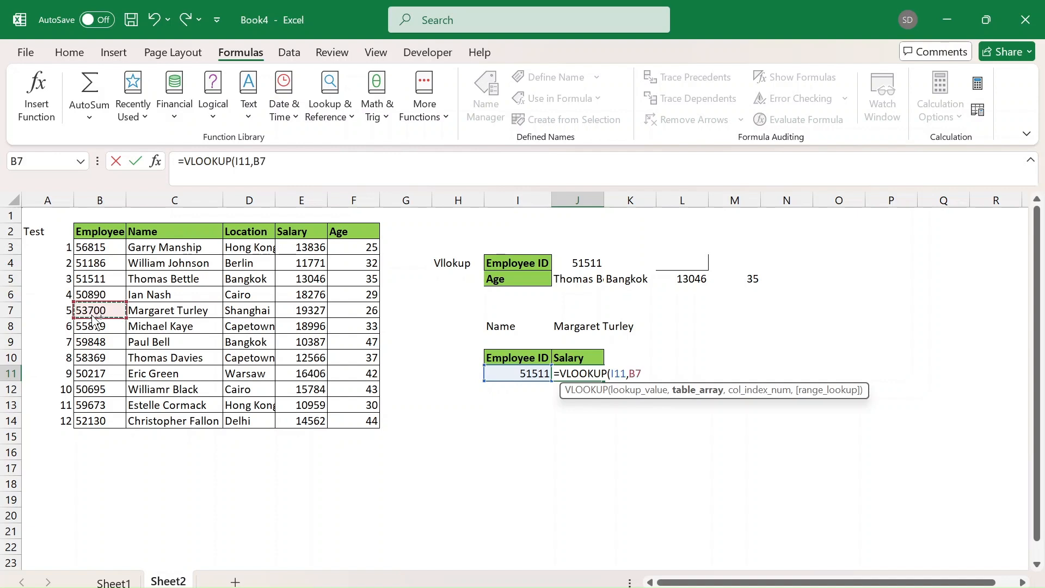
pyautogui.hotkey('ctrl', 'space')
pyautogui.hotkey('shift', 'Right')
pyautogui.hotkey('shift', 'Right')
pyautogui.hotkey('shift', 'Right')
pyautogui.hotkey('shift', 'Right')
pyautogui.write(',')
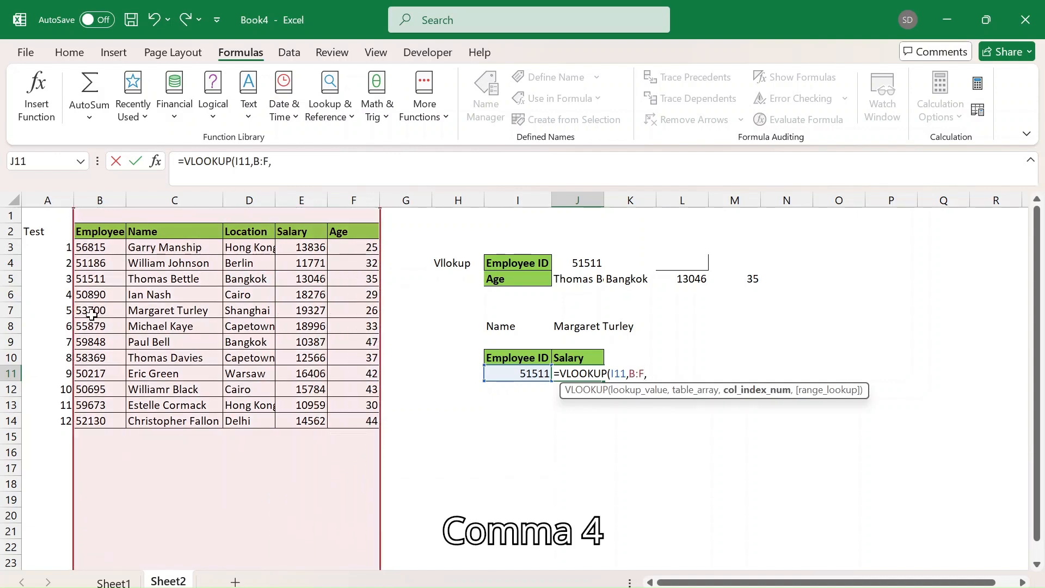
pyautogui.write('4,0')
pyautogui.press('Return')
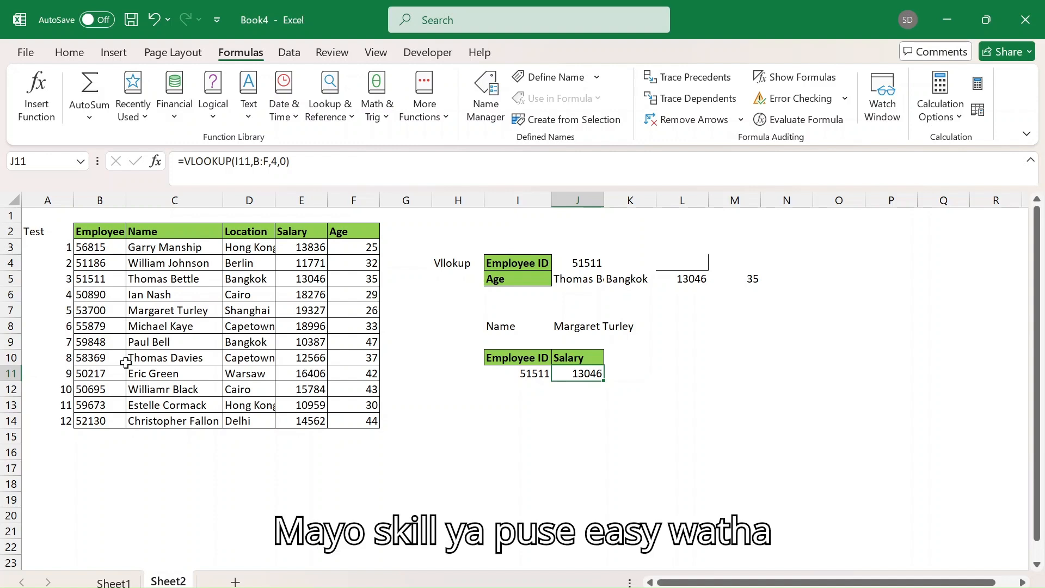
# Replace the VLOOKUP in J11 with the start of an INDEX formula that uses B2:F14 as the array.
pyautogui.press('Delete')
pyautogui.write('=')
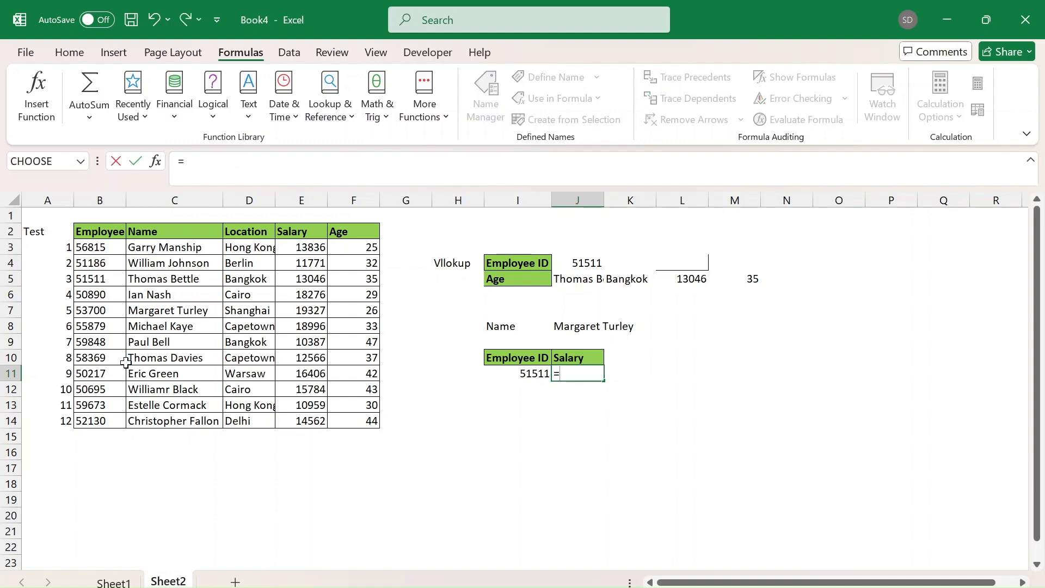
pyautogui.write('IN')
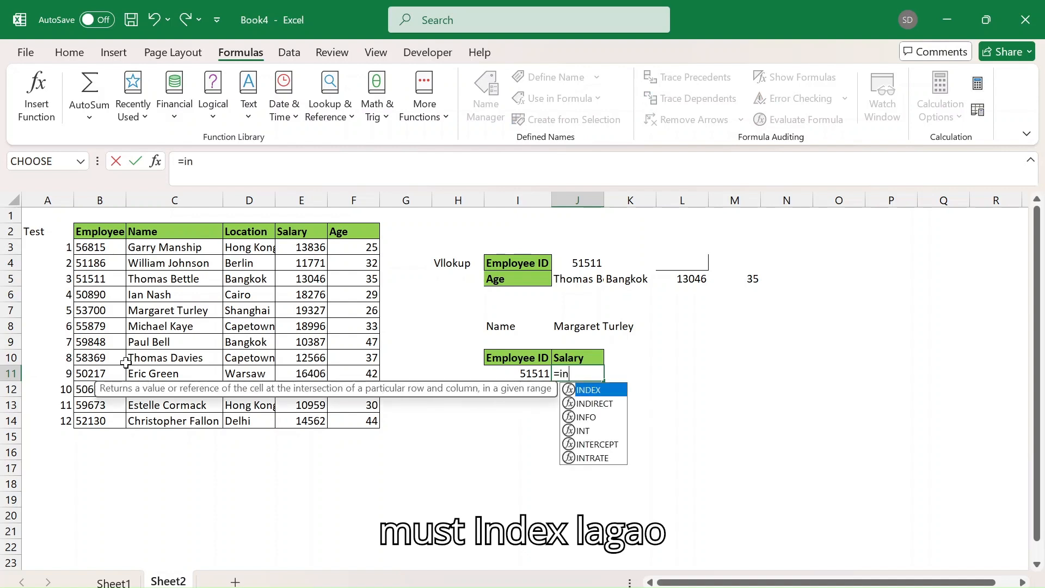
pyautogui.press('Tab')
pyautogui.press('Left')
pyautogui.press('Up')
pyautogui.press('Left')
pyautogui.press('Left')
pyautogui.press('Left')
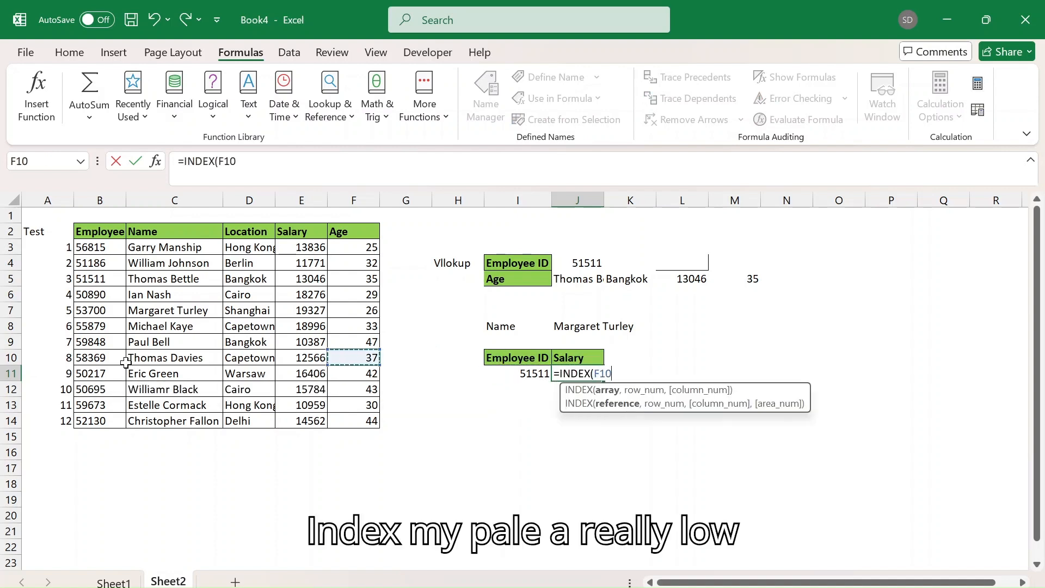
pyautogui.press('Up')
pyautogui.press('Up')
pyautogui.press('Up')
pyautogui.press('Up')
pyautogui.press('Up')
pyautogui.press('Up')
pyautogui.press('Up')
pyautogui.press('Up')
pyautogui.press('Left')
pyautogui.press('Left')
pyautogui.press('Left')
pyautogui.press('Left')
pyautogui.hotkey('ctrl', 'shift', 'Right')
pyautogui.hotkey('ctrl', 'shift', 'Down')
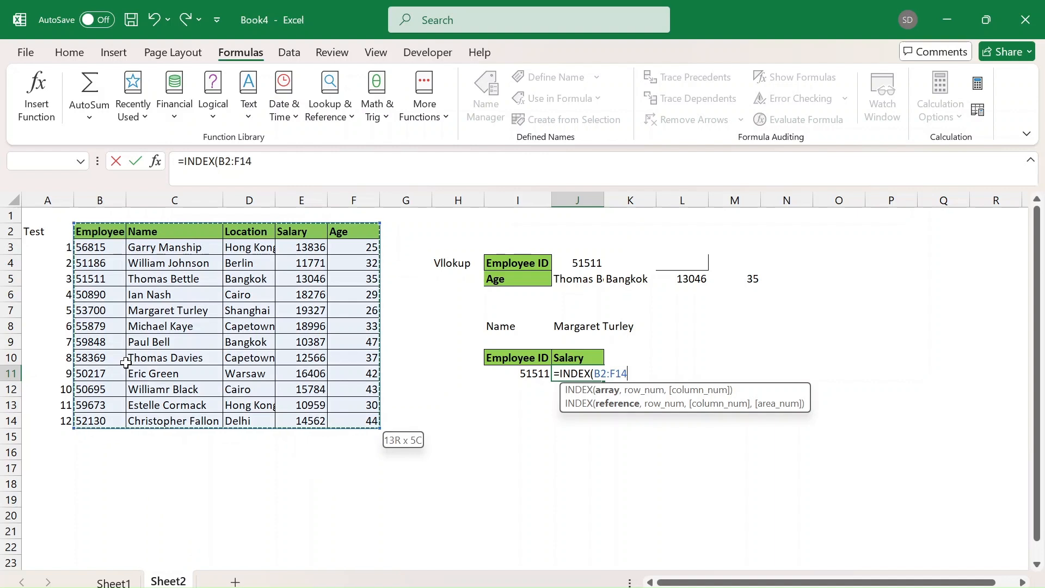
pyautogui.write(',')
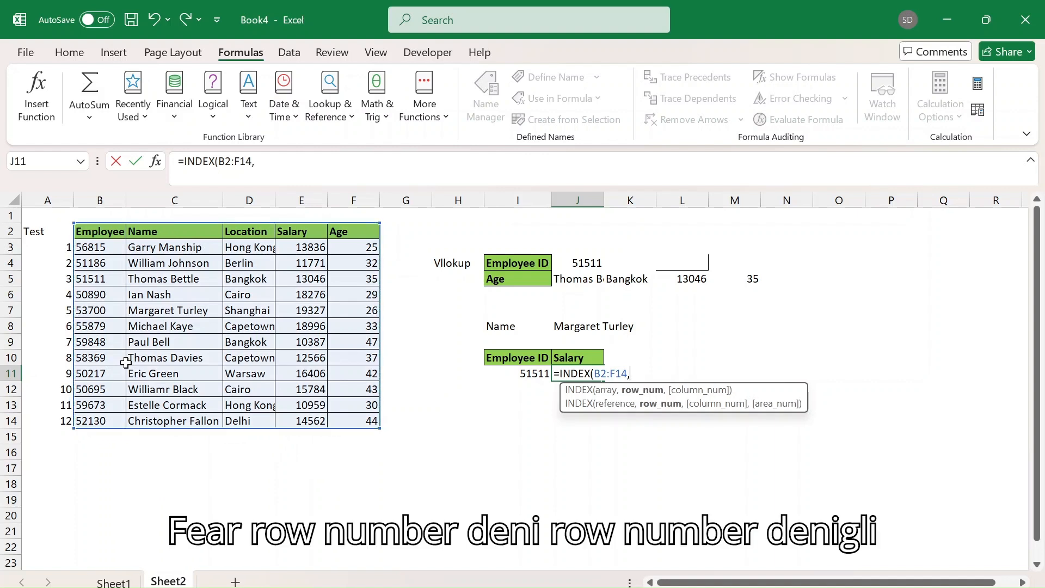
# Add MATCH(I11,B2:B14,0) as the row number argument of the INDEX formula in J11.
pyautogui.write('math')
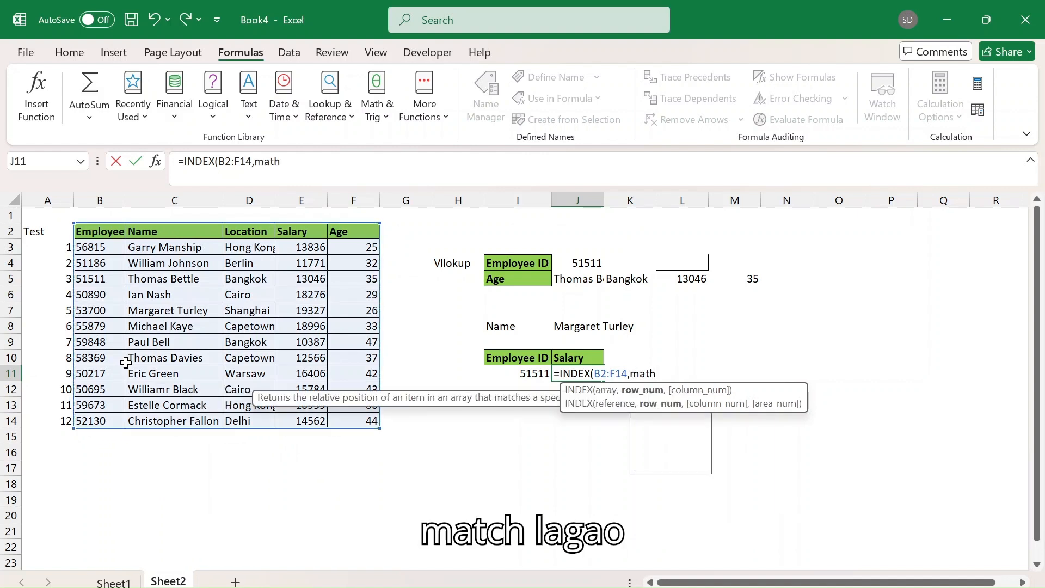
pyautogui.press('BackSpace')
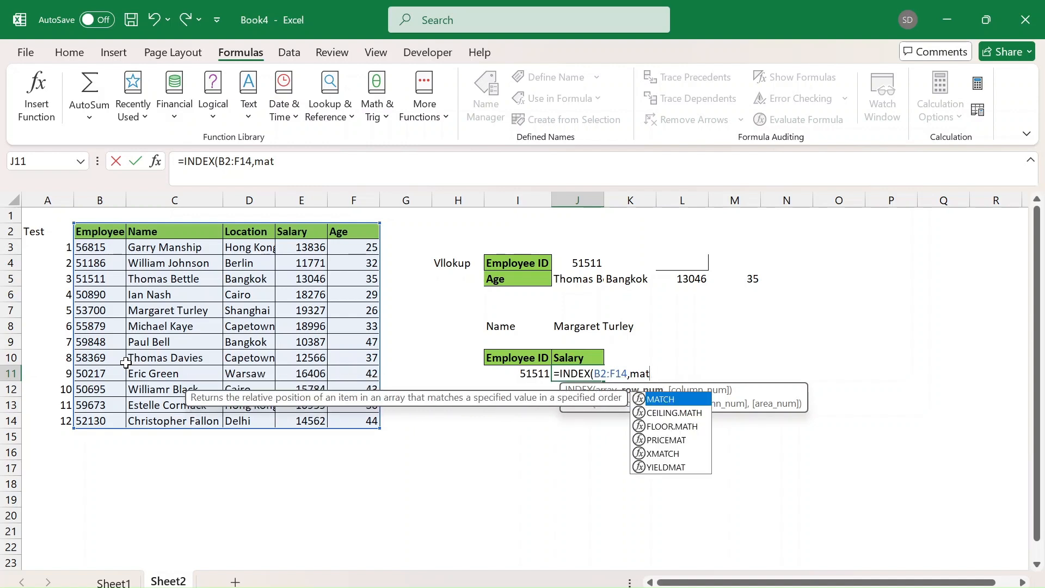
pyautogui.press('Tab')
pyautogui.press('Left')
pyautogui.press('Left')
pyautogui.press('Right')
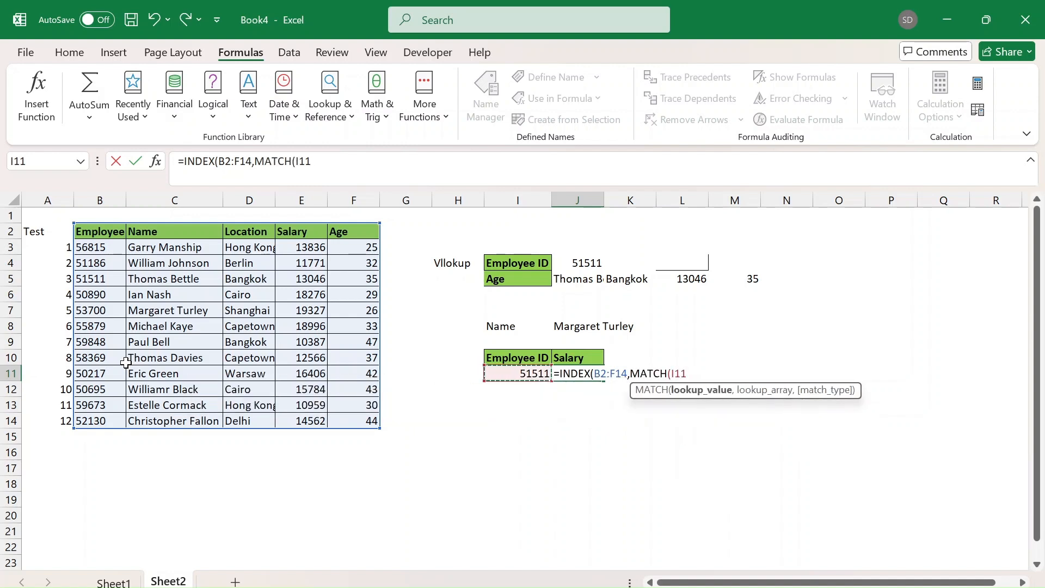
pyautogui.write(',')
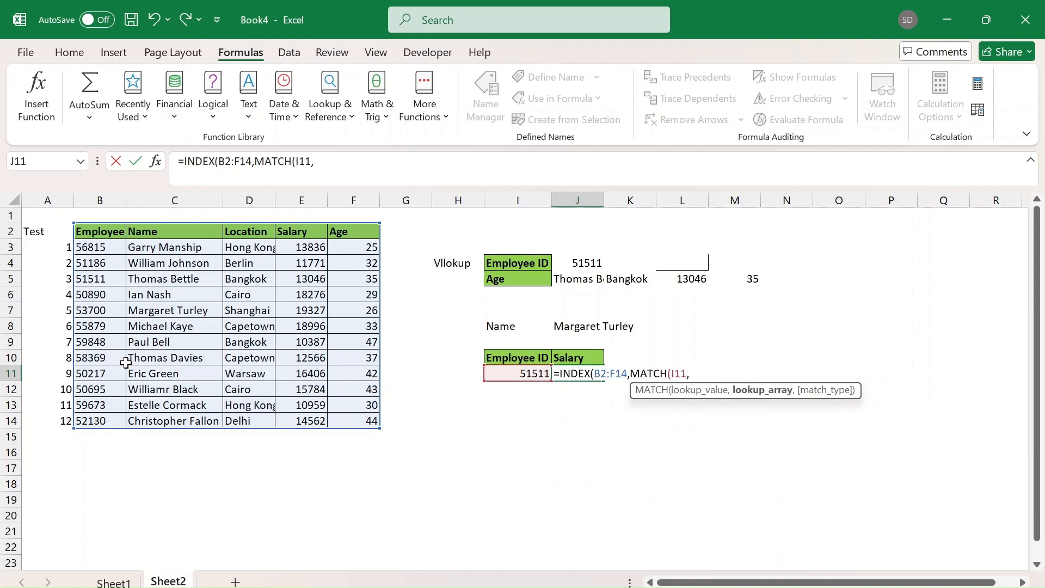
pyautogui.click(100, 230)
pyautogui.hotkey('ctrl', 'shift', 'Down')
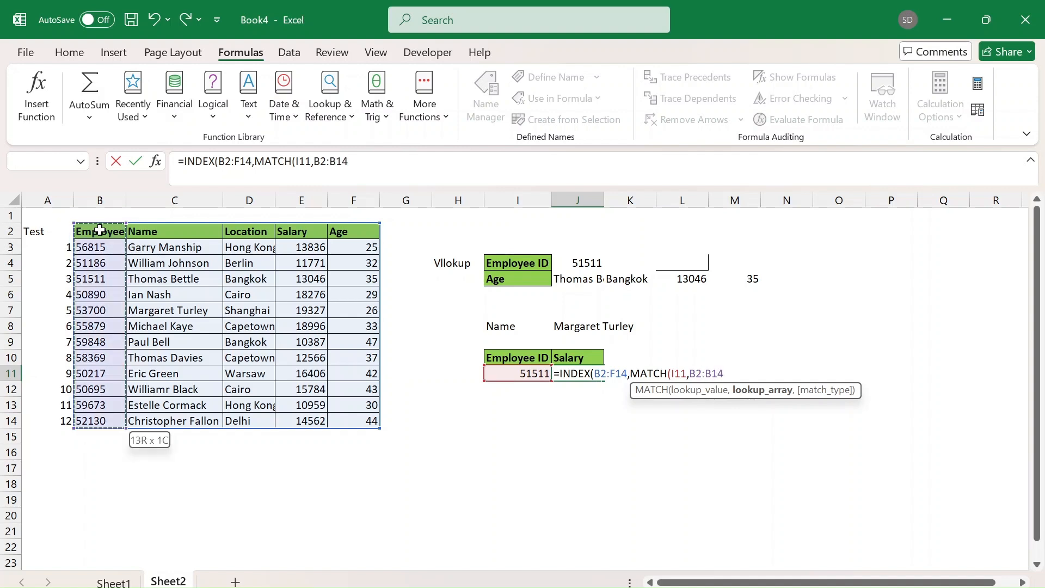
pyautogui.write(',0')
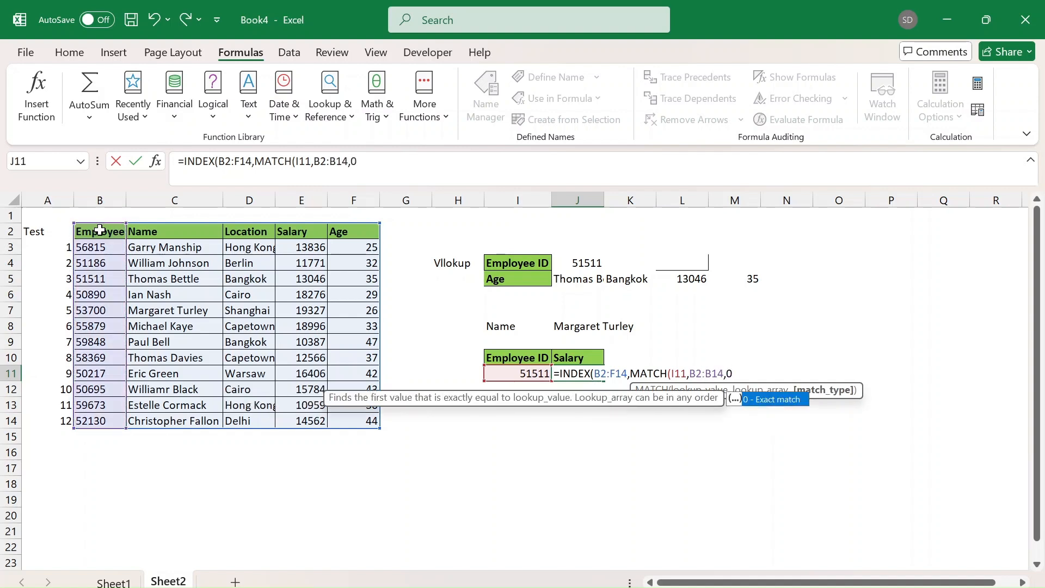
pyautogui.write('),')
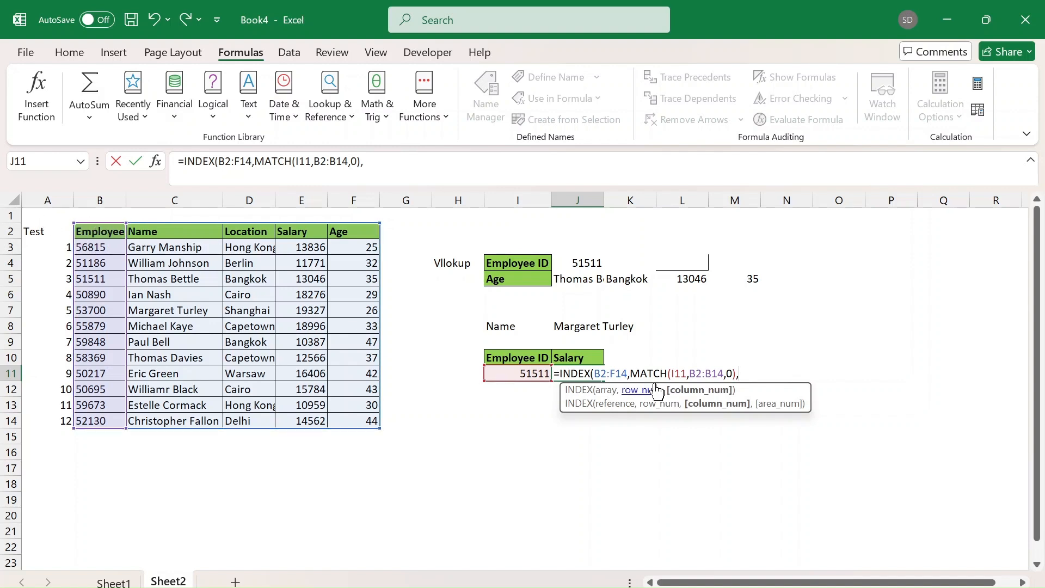
# Add MATCH(J10,B2:F2,0) as the column number argument and complete the INDEX formula in J11.
pyautogui.write('ma')
pyautogui.press('Tab')
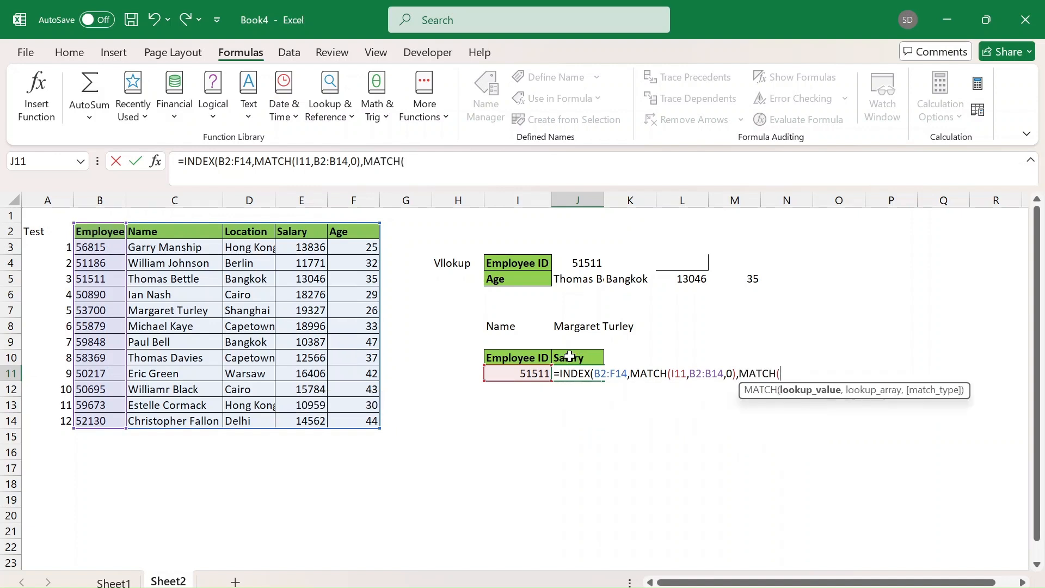
pyautogui.click(569, 358)
pyautogui.write(',')
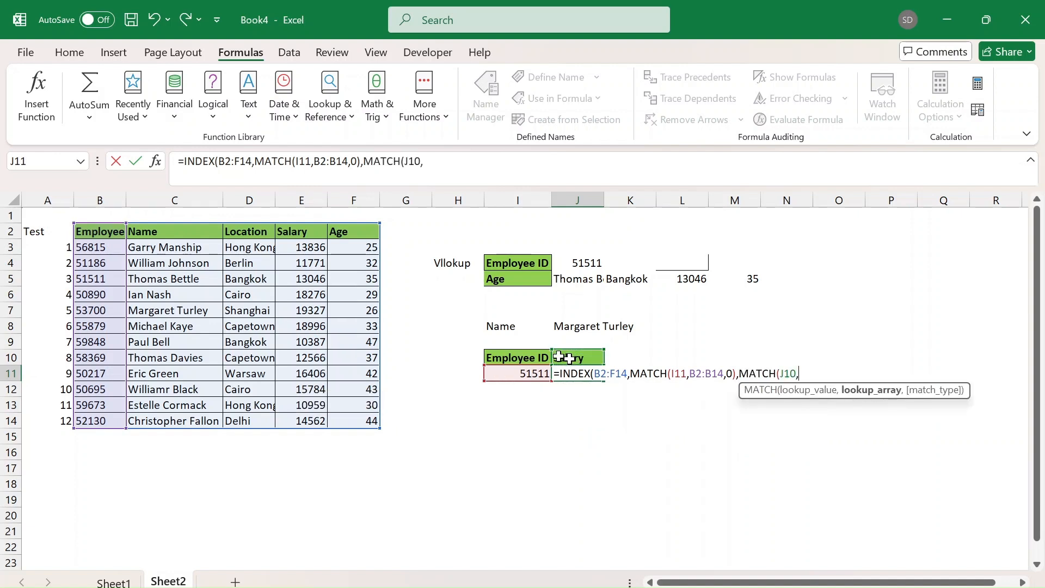
pyautogui.click(106, 229)
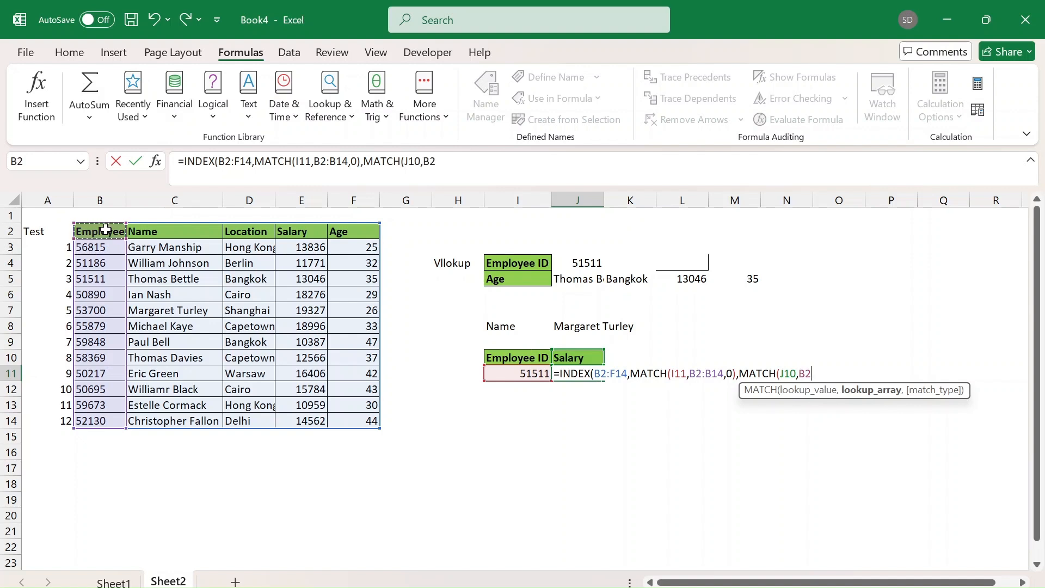
pyautogui.hotkey('ctrl', 'shift', 'Right')
pyautogui.write(',0)')
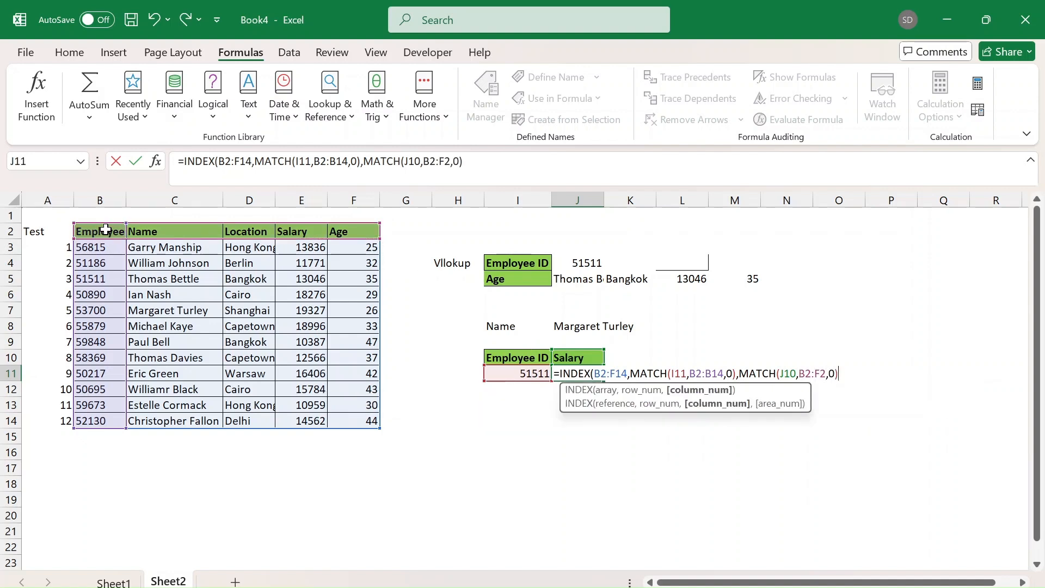
pyautogui.press('Return')
pyautogui.press('Return')
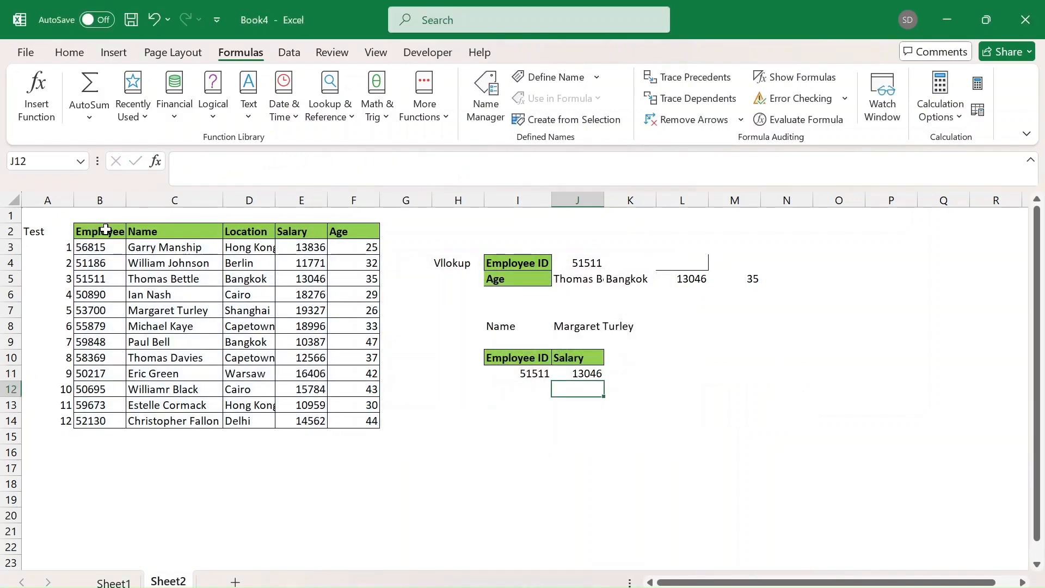
# Change the header in J10 to Age so the INDEX and MATCH formula looks up that column.
pyautogui.press('Up')
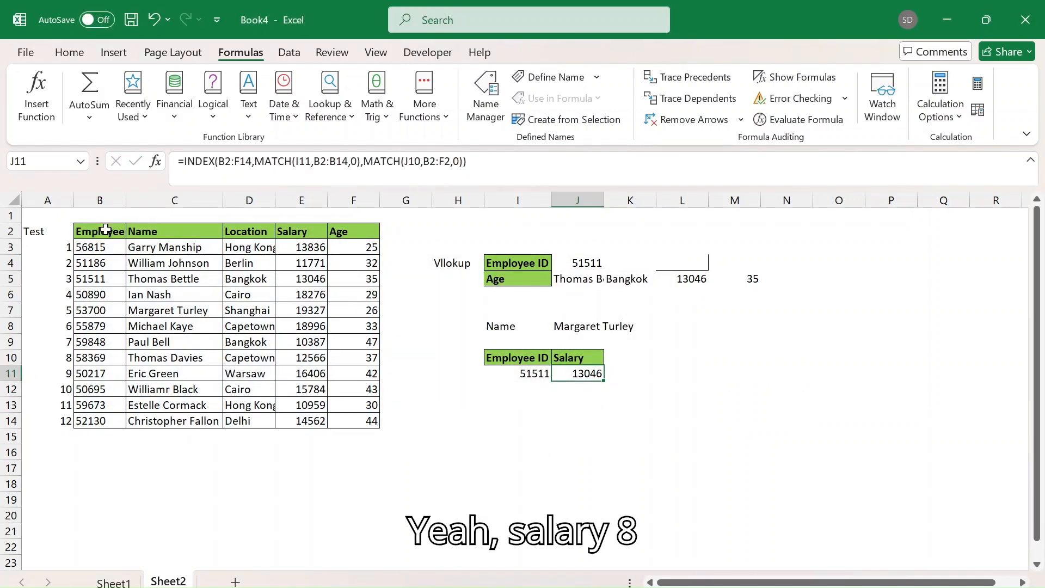
pyautogui.press('Up')
pyautogui.write('Age')
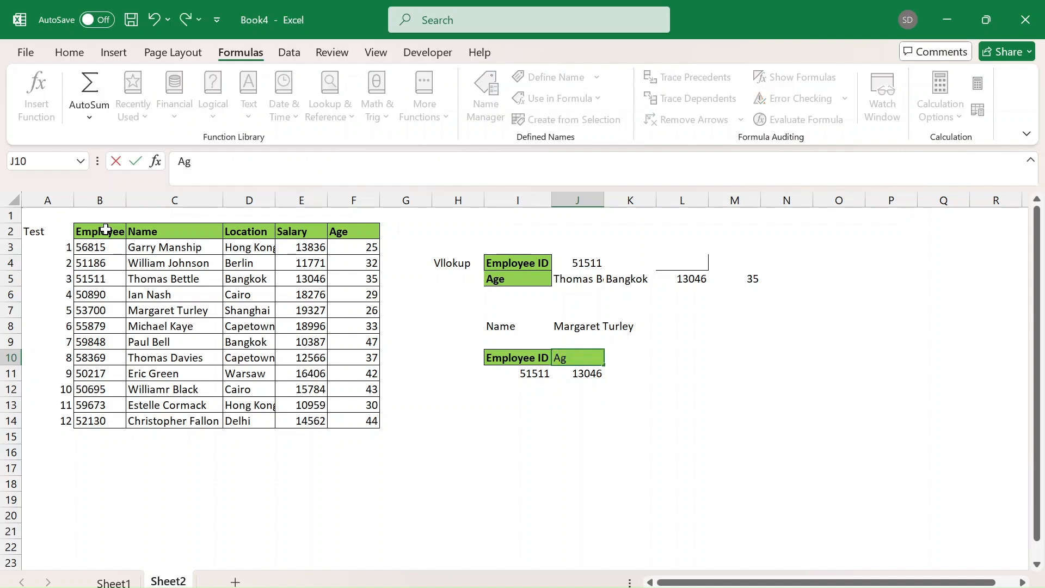
pyautogui.press('Return')
# Check the age returned in J11 against the employee's row in the source table.
pyautogui.press('Left')
pyautogui.press('Left')
pyautogui.press('Left')
pyautogui.press('Left')
pyautogui.press('Left')
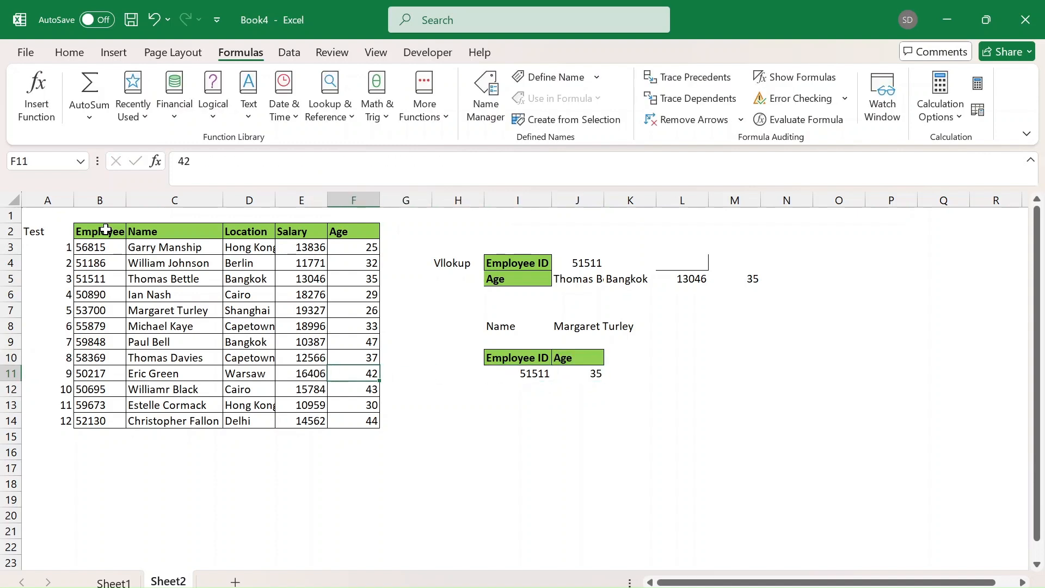
pyautogui.press('Up')
pyautogui.press('Up')
pyautogui.press('Right')
pyautogui.press('Up')
pyautogui.press('Up')
pyautogui.press('Up')
pyautogui.press('Up')
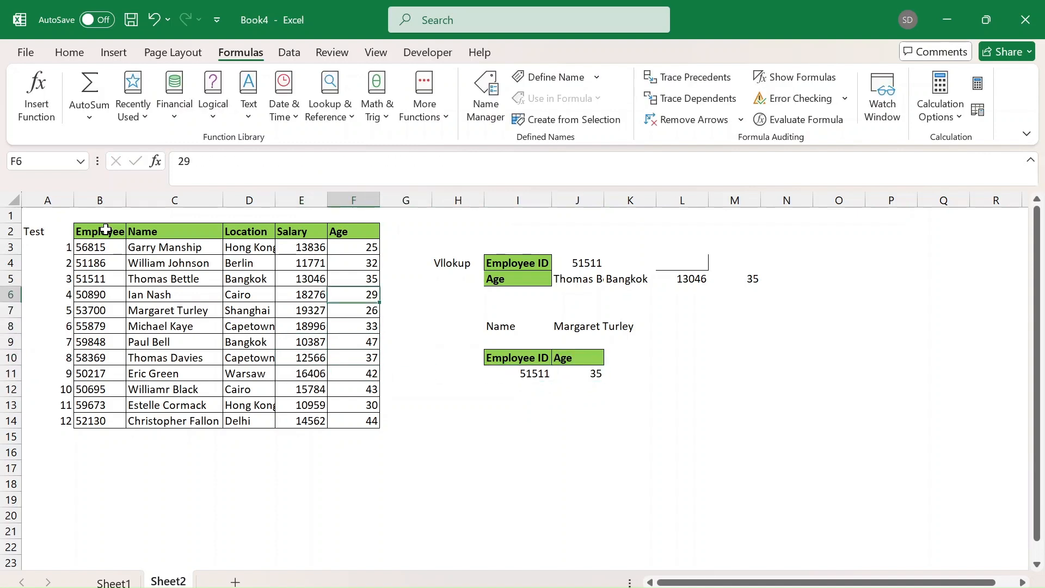
pyautogui.press('Left')
pyautogui.press('Left')
pyautogui.press('Left')
pyautogui.press('Left')
pyautogui.press('Right')
pyautogui.press('Right')
pyautogui.press('Right')
pyautogui.press('Right')
pyautogui.press('Right')
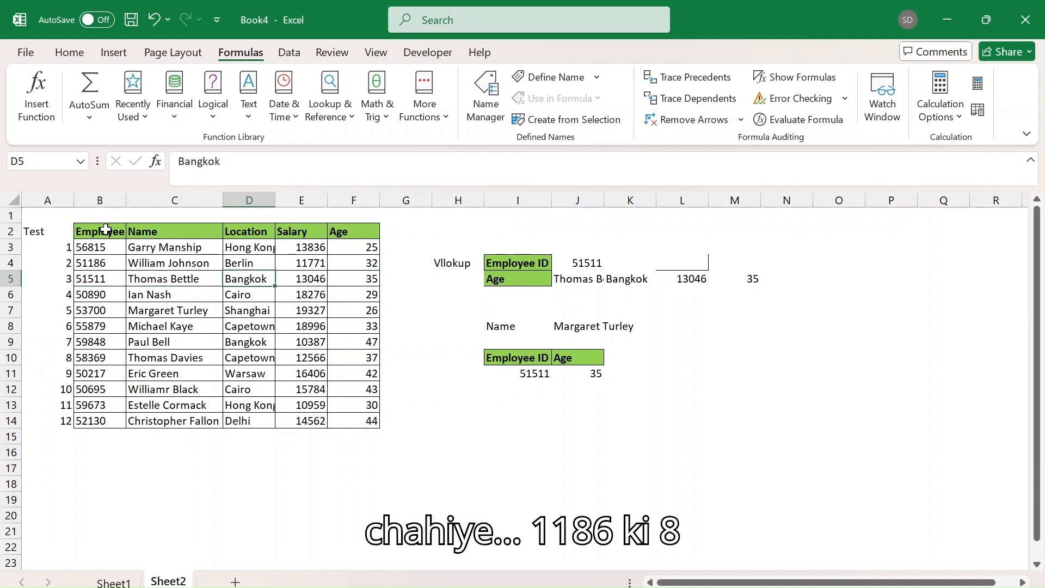
# Replace the employee ID in I11 with the ID listed in B4.
pyautogui.press('Down')
pyautogui.press('Down')
pyautogui.press('Right')
pyautogui.press('Right')
pyautogui.press('Down')
pyautogui.press('Down')
pyautogui.press('Down')
pyautogui.press('Down')
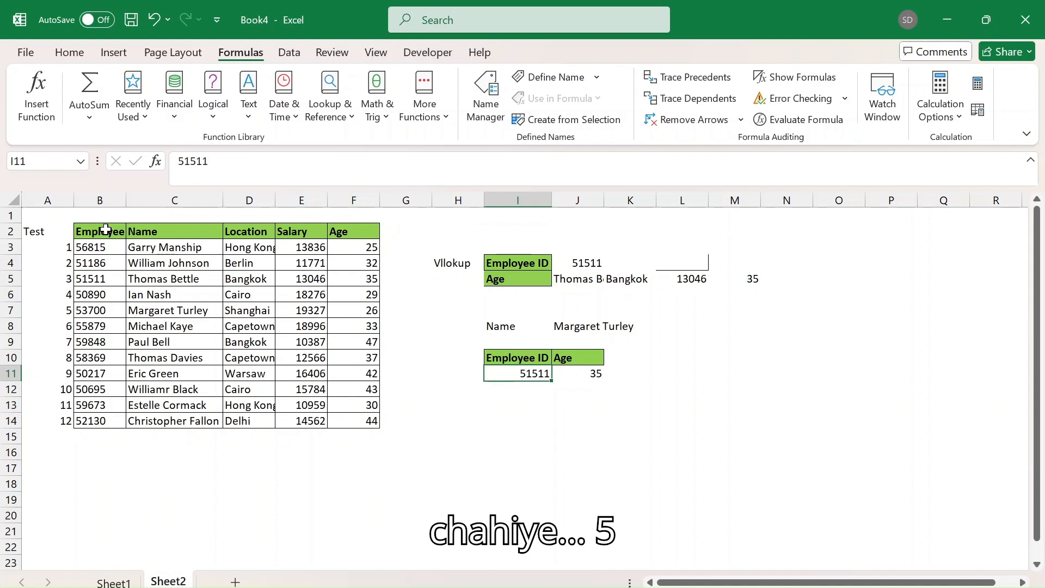
pyautogui.write('511')
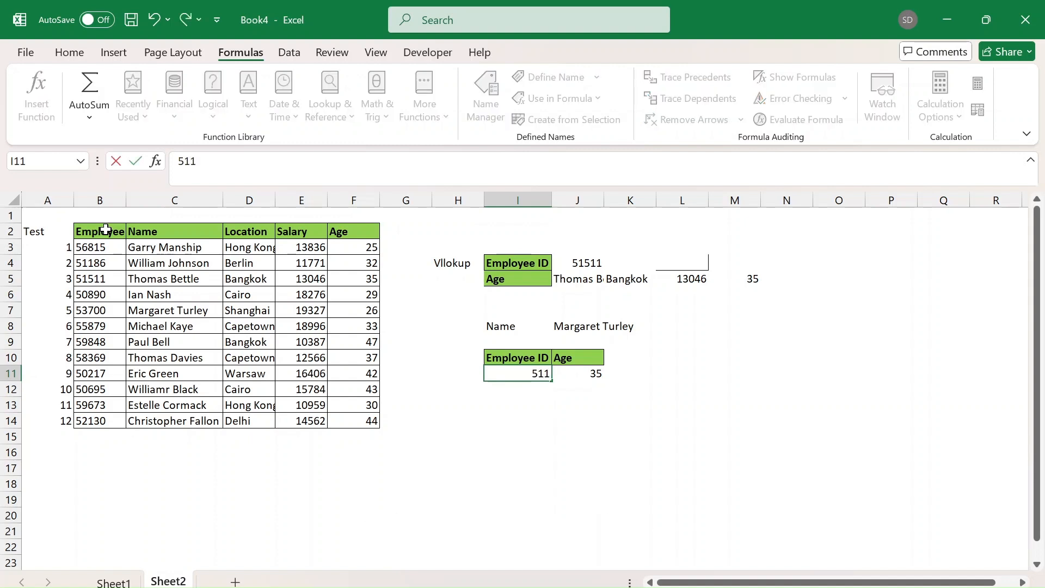
pyautogui.write('86')
pyautogui.press('Return')
pyautogui.press('Up')
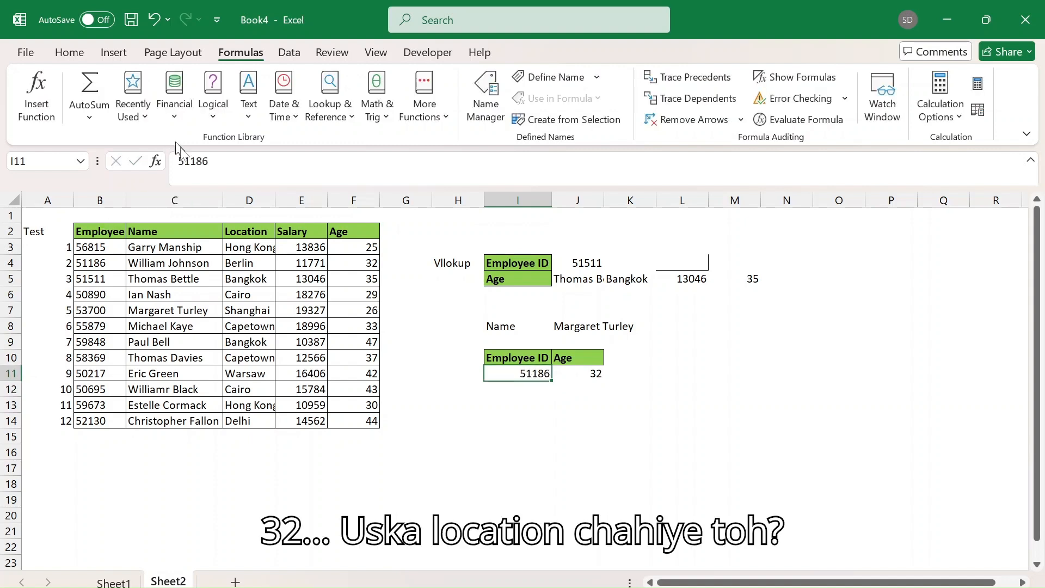
# Change the header in J10 to Location so the formula looks up that column.
pyautogui.press('Right')
pyautogui.press('Up')
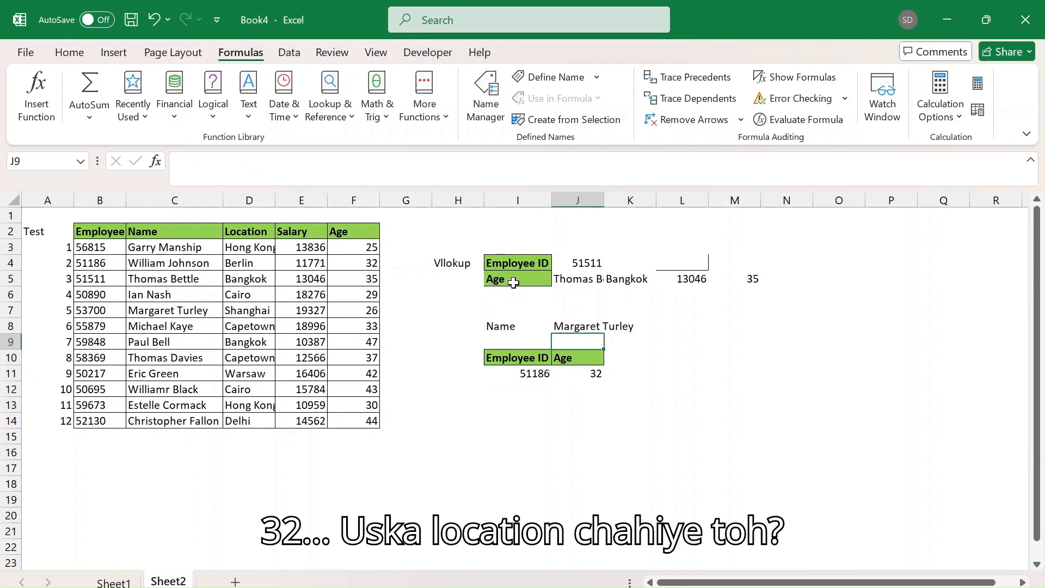
pyautogui.write('Location')
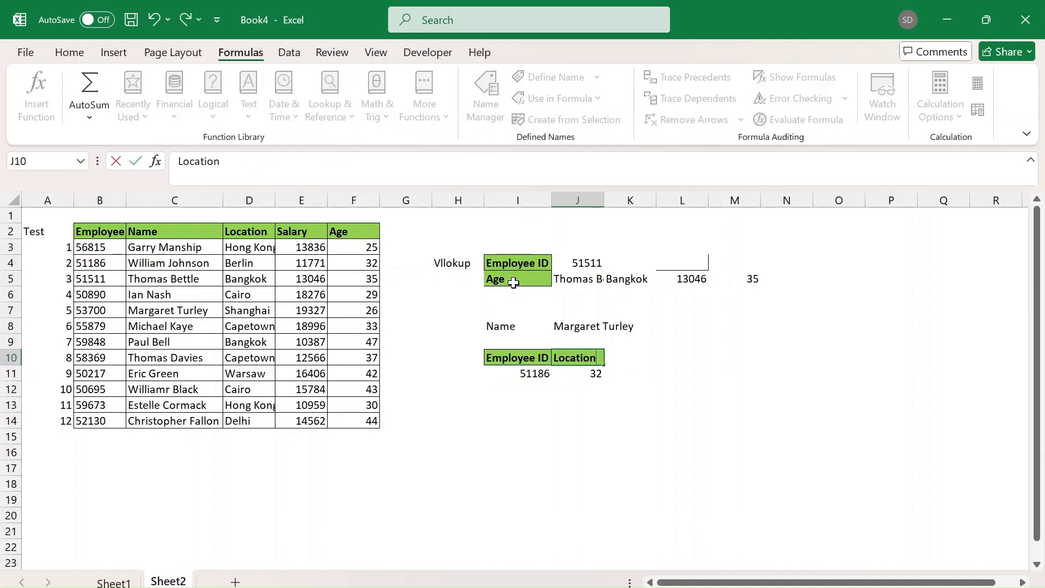
pyautogui.press('Return')
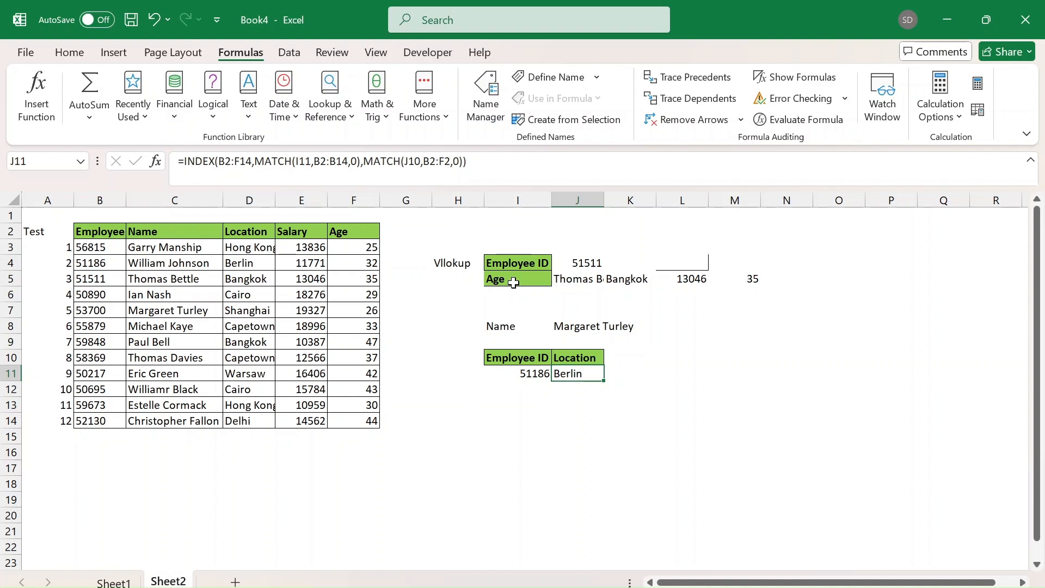
pyautogui.press('Down')
pyautogui.press('Left')
pyautogui.press('Left')
pyautogui.press('Left')
pyautogui.press('Up')
pyautogui.press('Up')
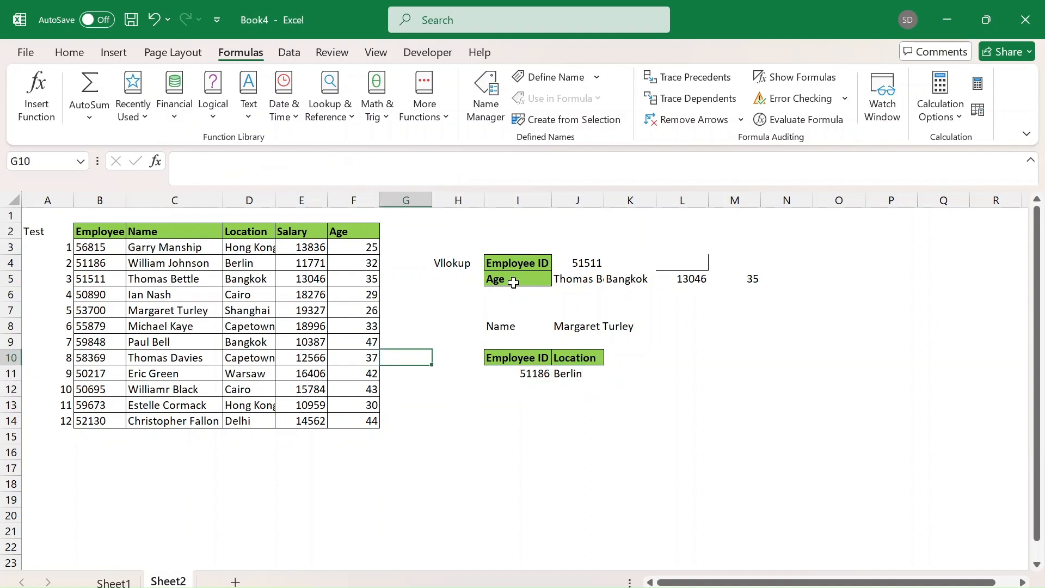
pyautogui.press('Right')
pyautogui.press('Up')
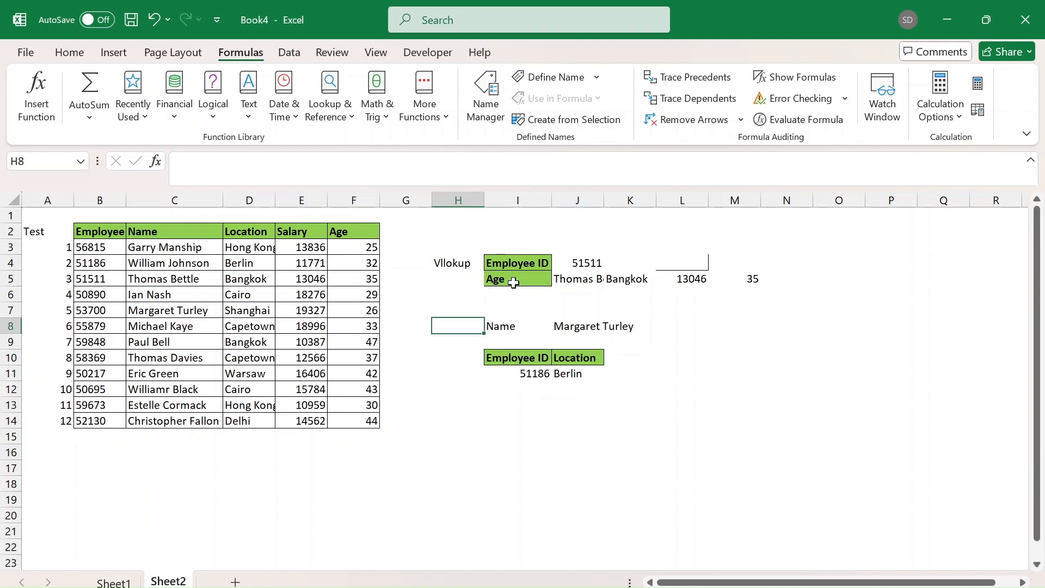
pyautogui.write('Xloo')
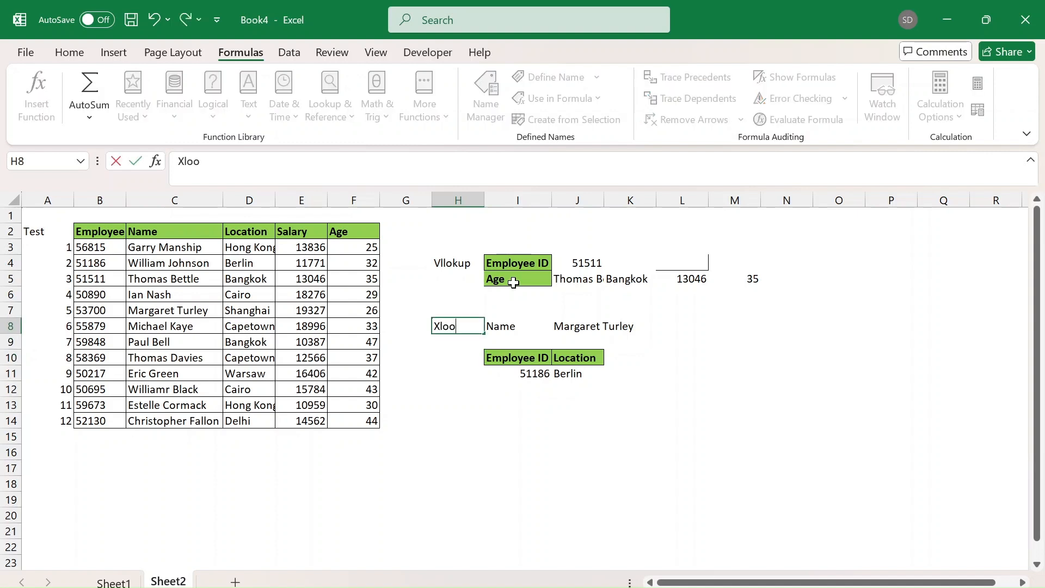
pyautogui.press('BackSpace')
pyautogui.press('BackSpace')
pyautogui.press('BackSpace')
pyautogui.press('BackSpace')
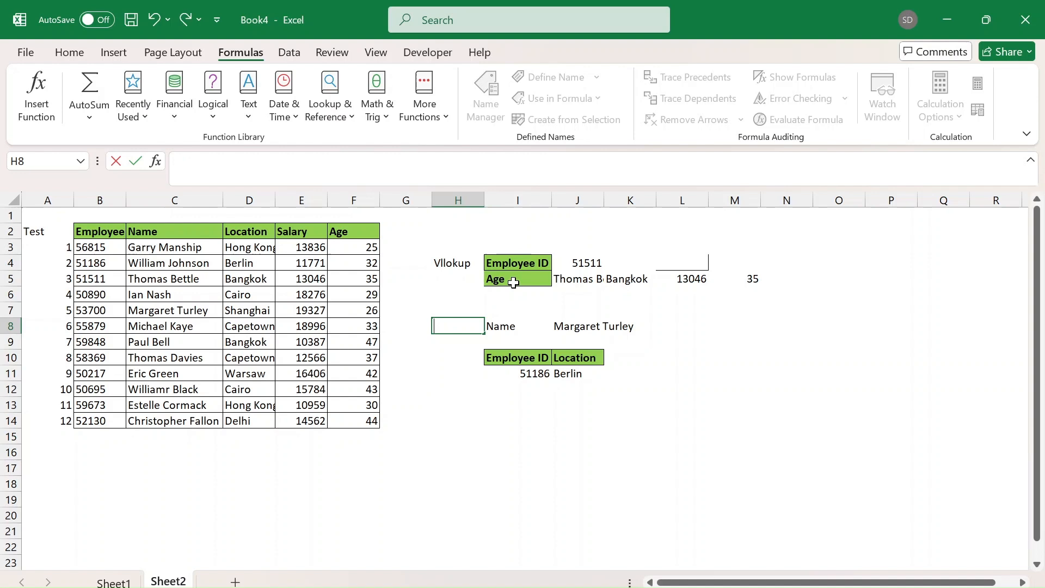
# Label the Name lookup in row 8 as Hlookup in cell H8.
pyautogui.write('Hllo')
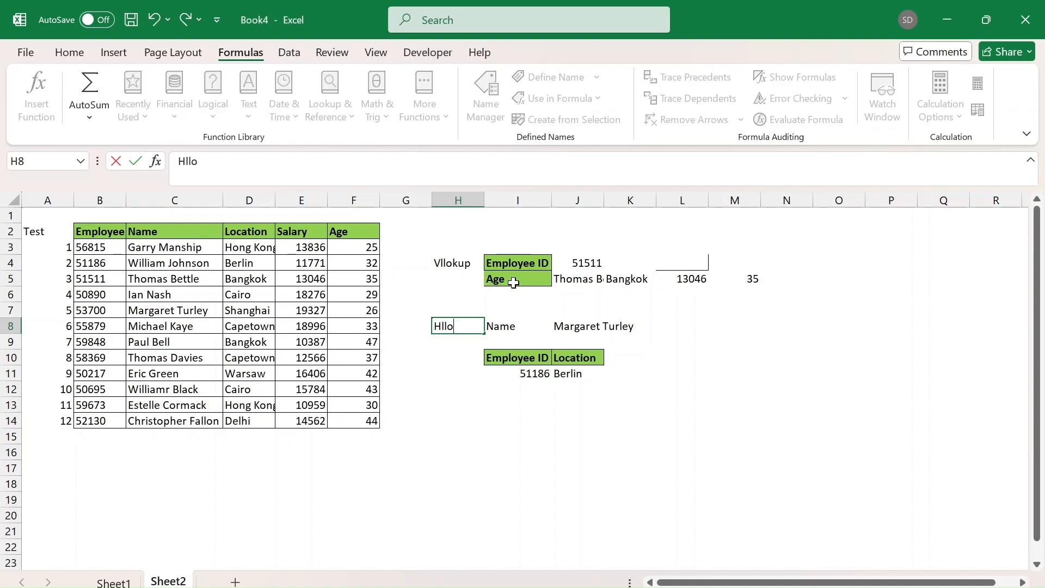
pyautogui.press('BackSpace')
pyautogui.press('BackSpace')
pyautogui.write('oopup')
pyautogui.press('Return')
pyautogui.press('Down')
pyautogui.press('Down')
pyautogui.press('Down')
pyautogui.press('Up')
pyautogui.press('Up')
pyautogui.press('Up')
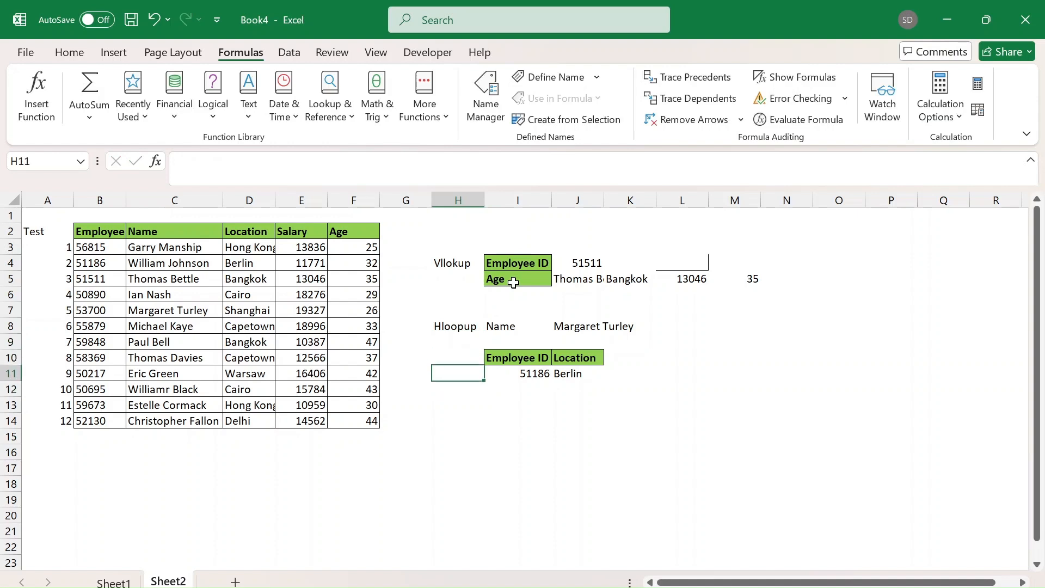
pyautogui.press('Up')
pyautogui.write('Hl')
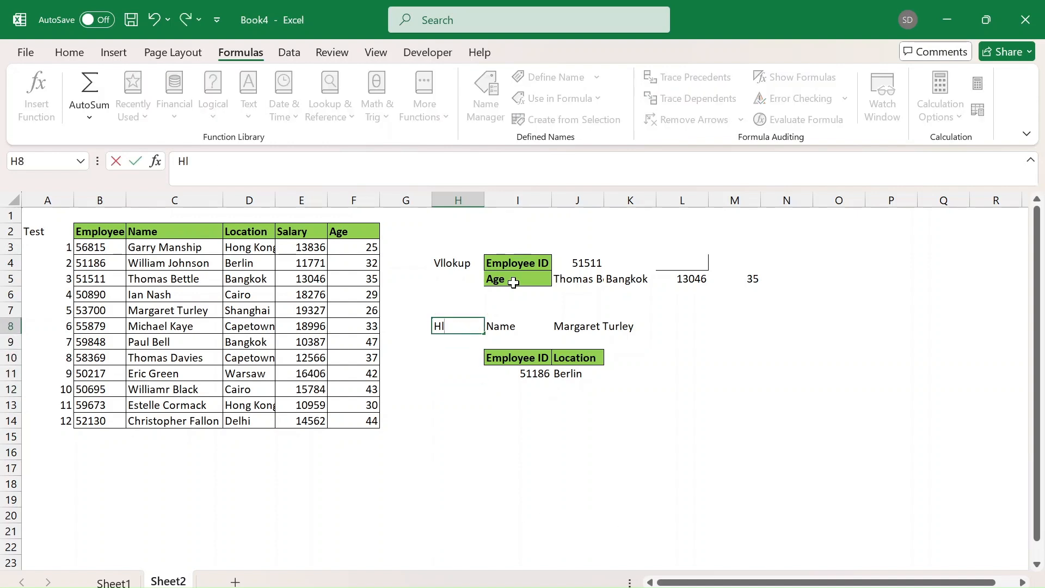
pyautogui.write('ookup')
pyautogui.press('Return')
# Enter the label Skip in H10 and the label Match in H13.
pyautogui.press('Down')
pyautogui.press('Down')
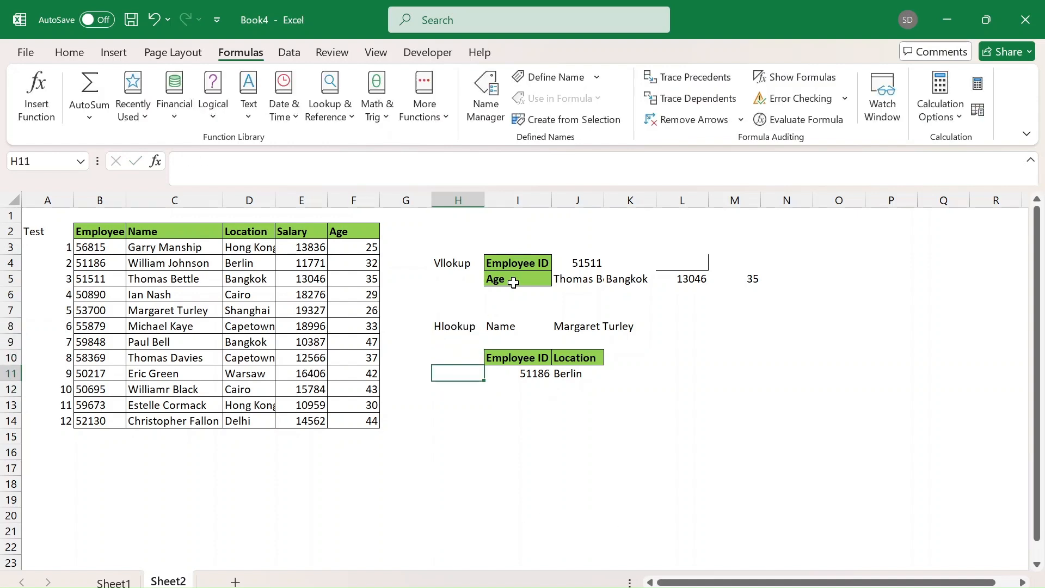
pyautogui.press('Up')
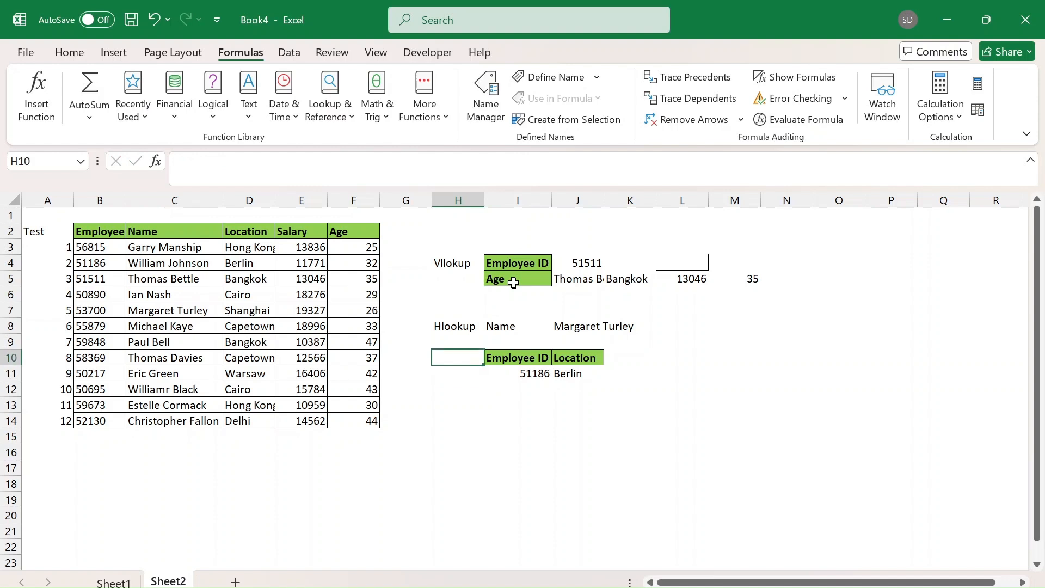
pyautogui.write('Skip')
pyautogui.press('Return')
pyautogui.press('Down')
pyautogui.press('Down')
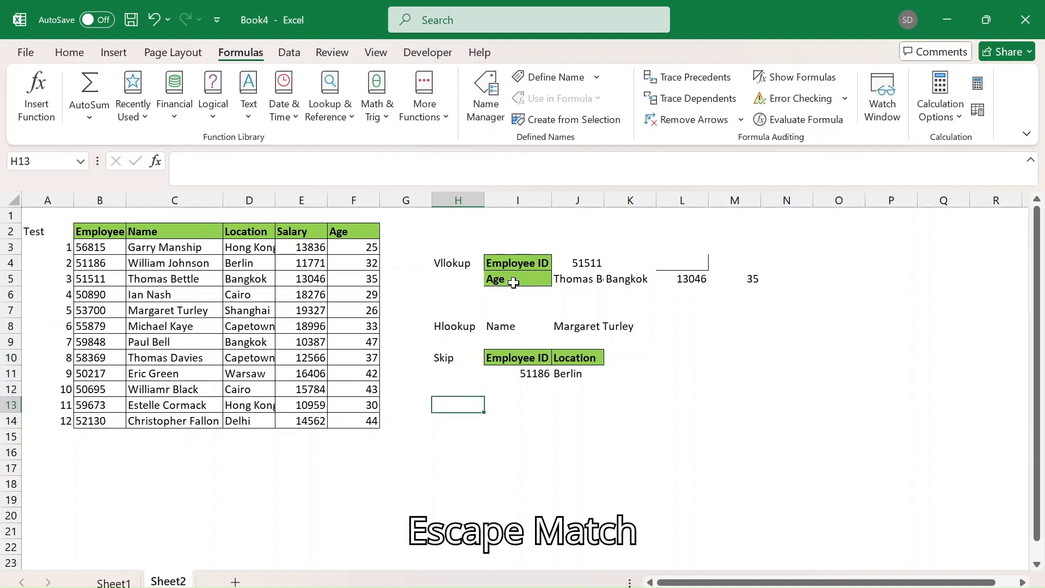
pyautogui.write('Match')
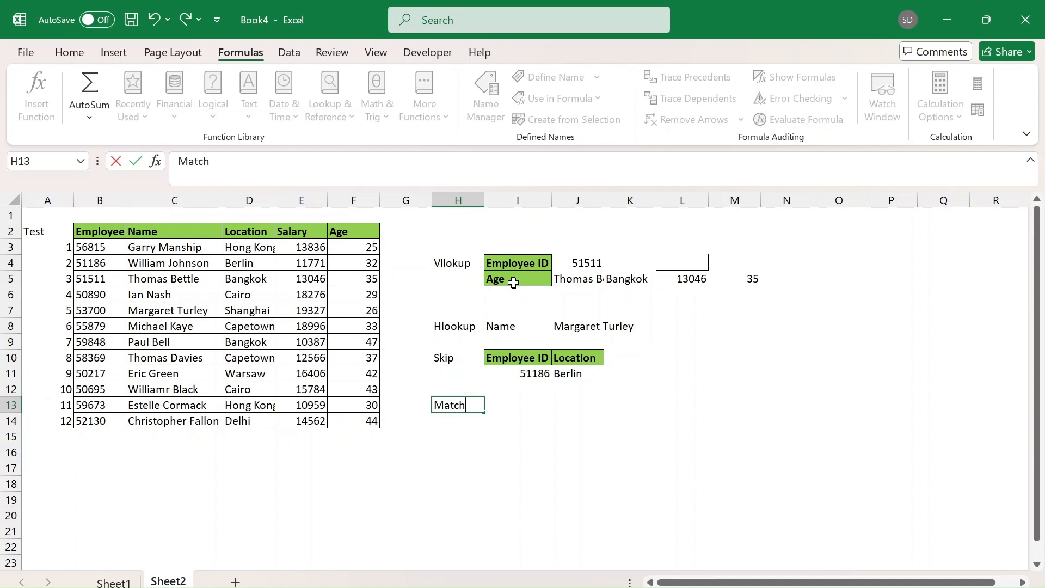
pyautogui.press('Tab')
# Enter a MATCH formula in I13 that finds I11 in B2:B14 with match type 0.
pyautogui.write('=ma')
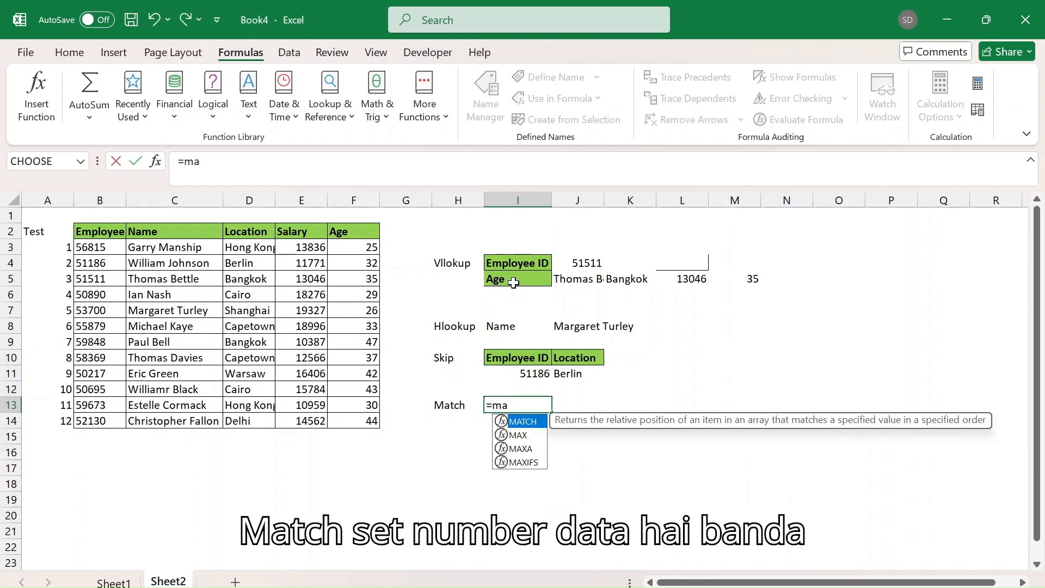
pyautogui.press('Tab')
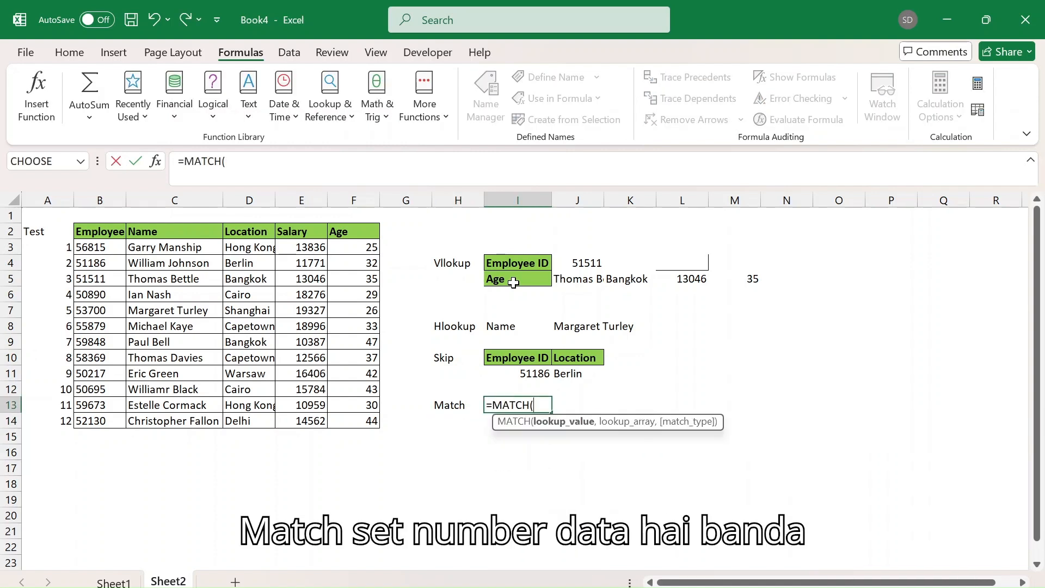
pyautogui.press('Up')
pyautogui.press('Up')
pyautogui.write(',')
pyautogui.press('Left')
pyautogui.press('Left')
pyautogui.press('Left')
pyautogui.press('Left')
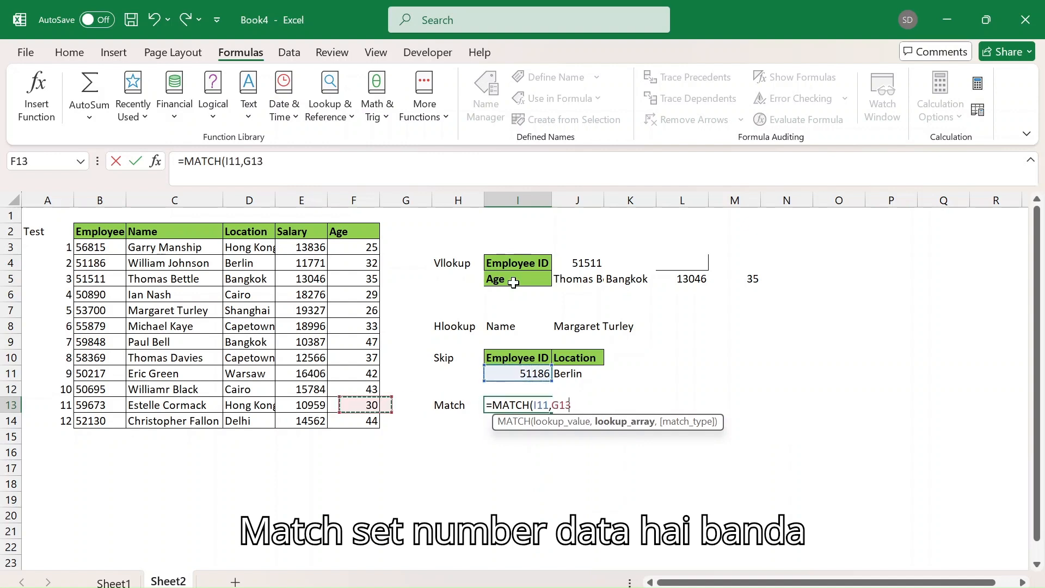
pyautogui.hotkey('ctrl', 'Up')
pyautogui.hotkey('ctrl', 'Left')
pyautogui.press('Right')
pyautogui.hotkey('ctrl', 'shift', 'Down')
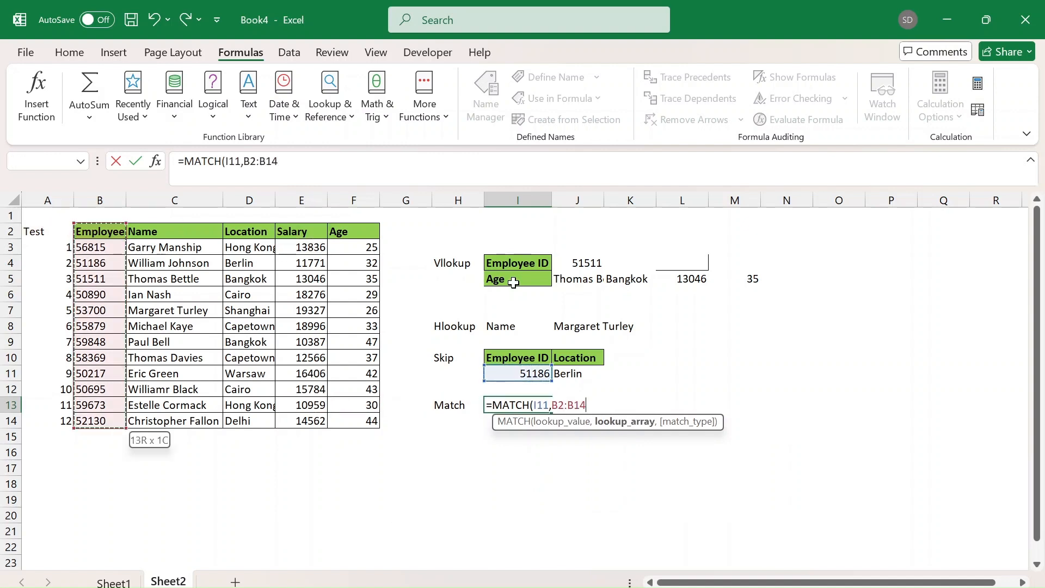
pyautogui.write(',0)')
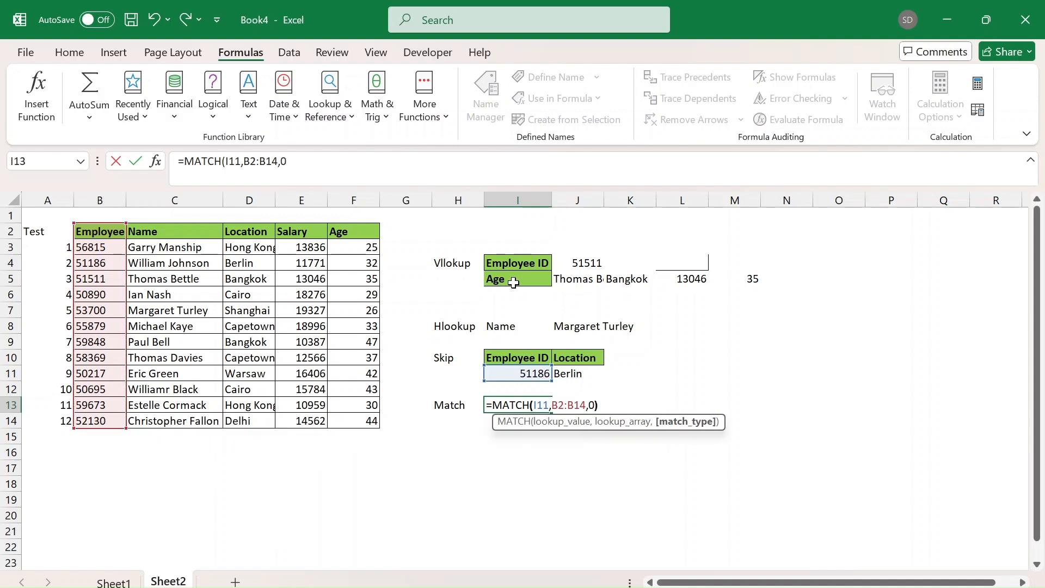
pyautogui.press('Return')
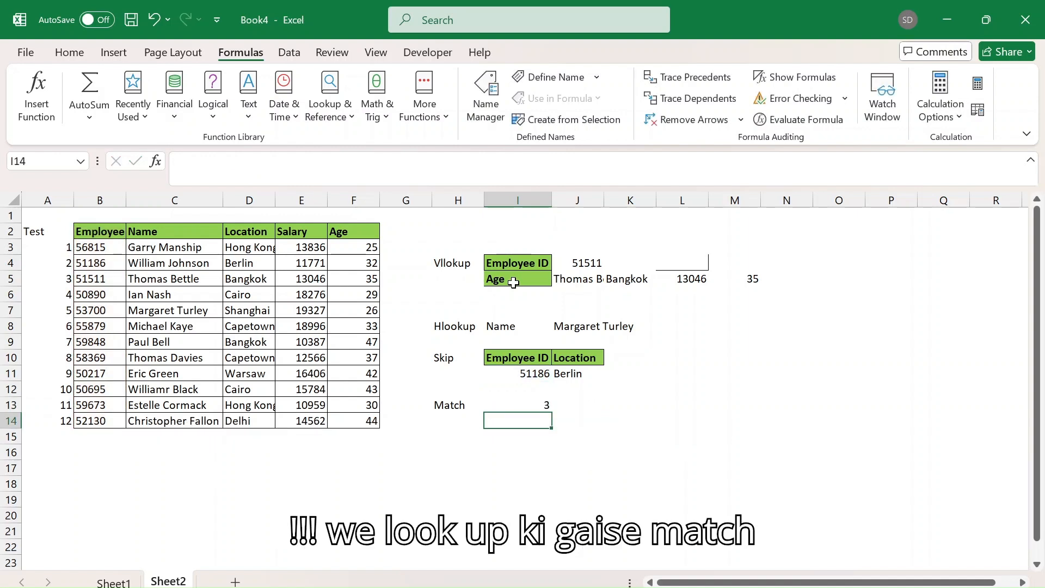
# Copy the Employee ID header and its value from I10:I11 to I16:I17.
pyautogui.press('Up')
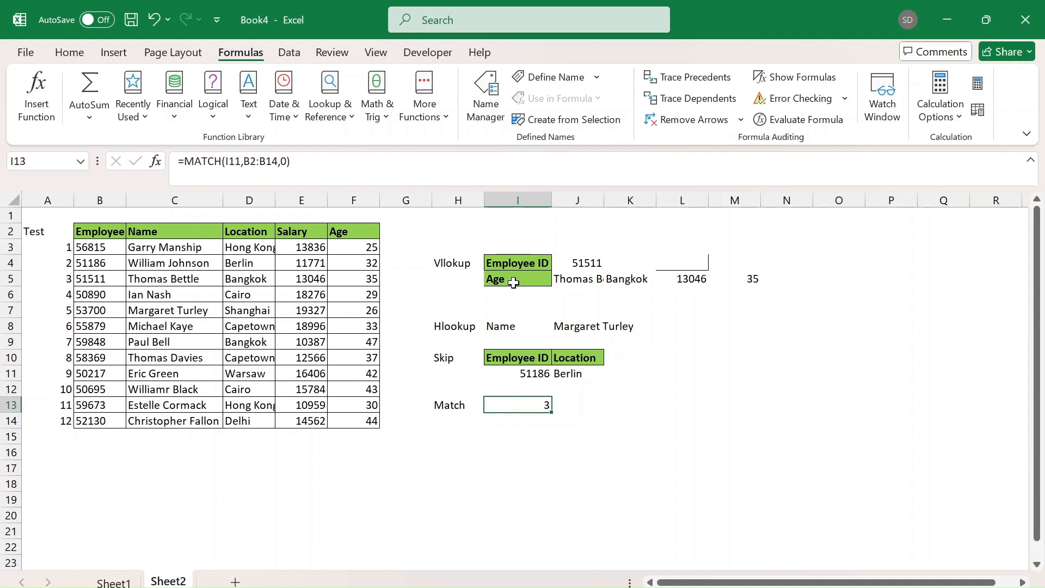
pyautogui.press('Down')
pyautogui.press('Up')
pyautogui.press('Up')
pyautogui.press('Up')
pyautogui.press('Up')
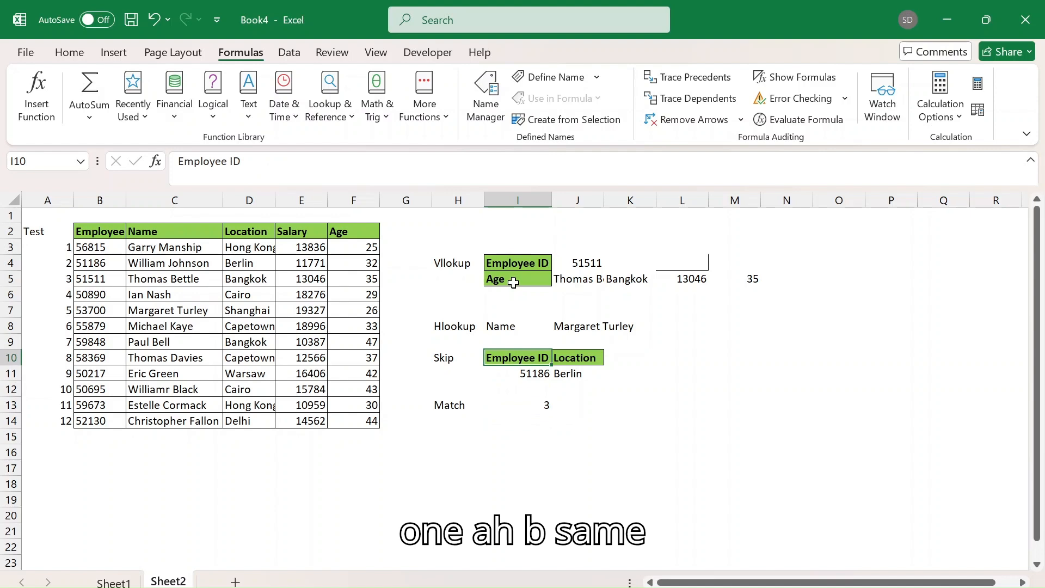
pyautogui.hotkey('shift', 'Down')
pyautogui.hotkey('ctrl', 'c')
pyautogui.press('Down')
pyautogui.press('Down')
pyautogui.press('Down')
pyautogui.press('Down')
pyautogui.press('Down')
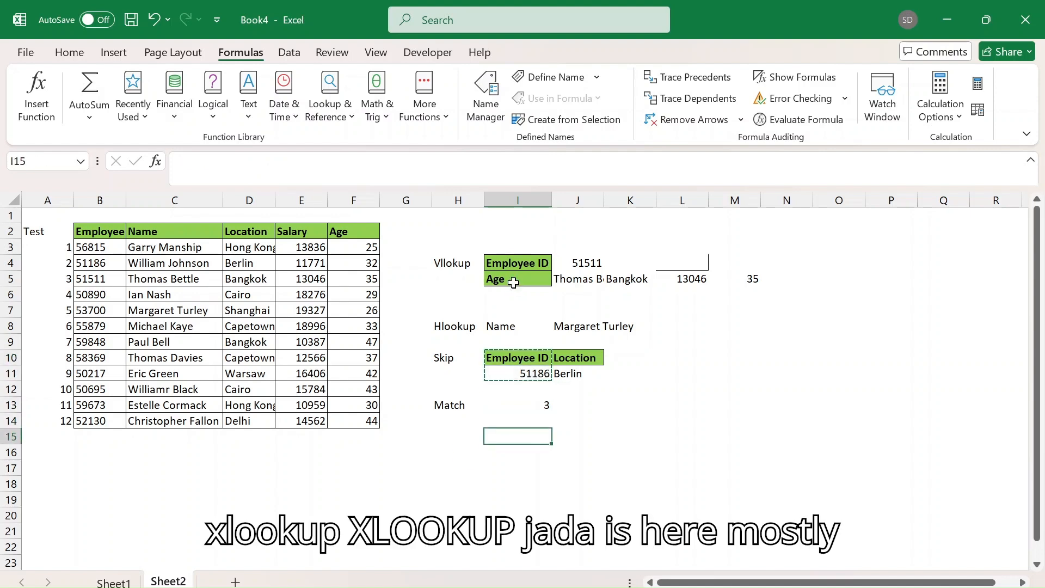
pyautogui.press('Down')
pyautogui.press('Down')
pyautogui.hotkey('ctrl', 'v')
# Label the new lookup block in H17 as Xllookup and select J17.
pyautogui.press('Left')
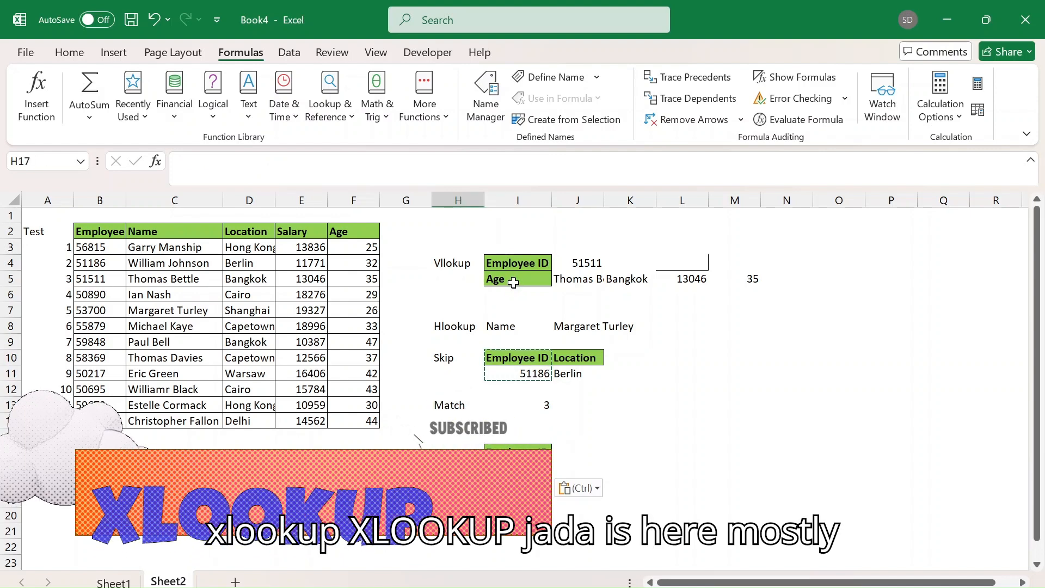
pyautogui.write('Xllo')
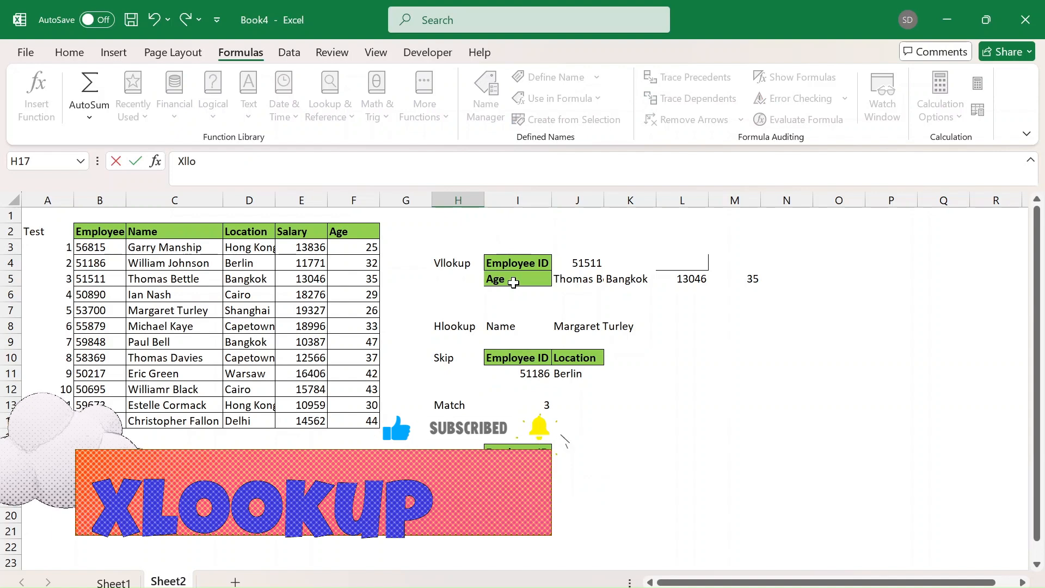
pyautogui.write('okup')
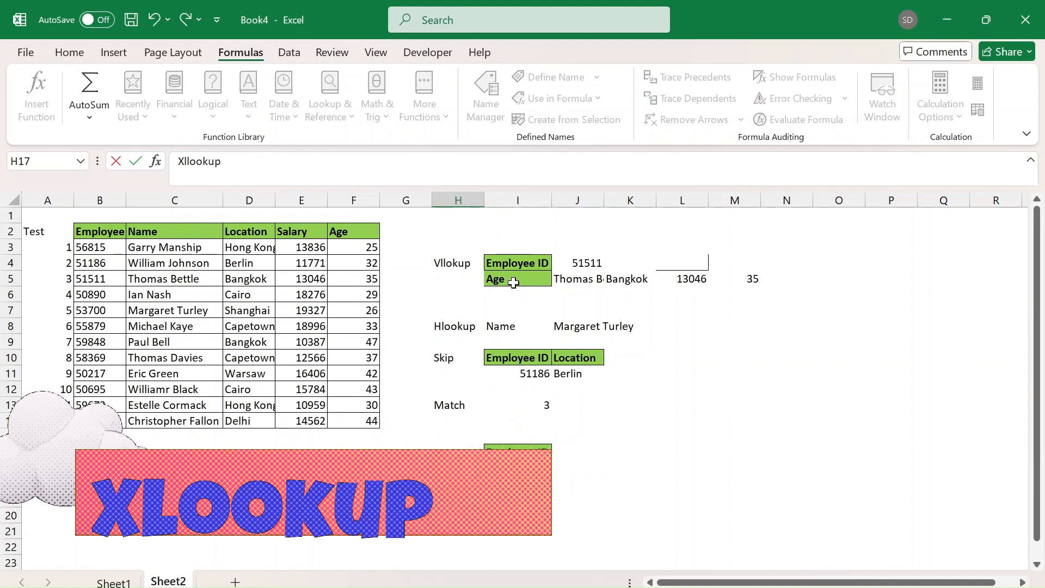
pyautogui.press('Return')
pyautogui.press('Up')
pyautogui.press('Right')
pyautogui.press('Right')
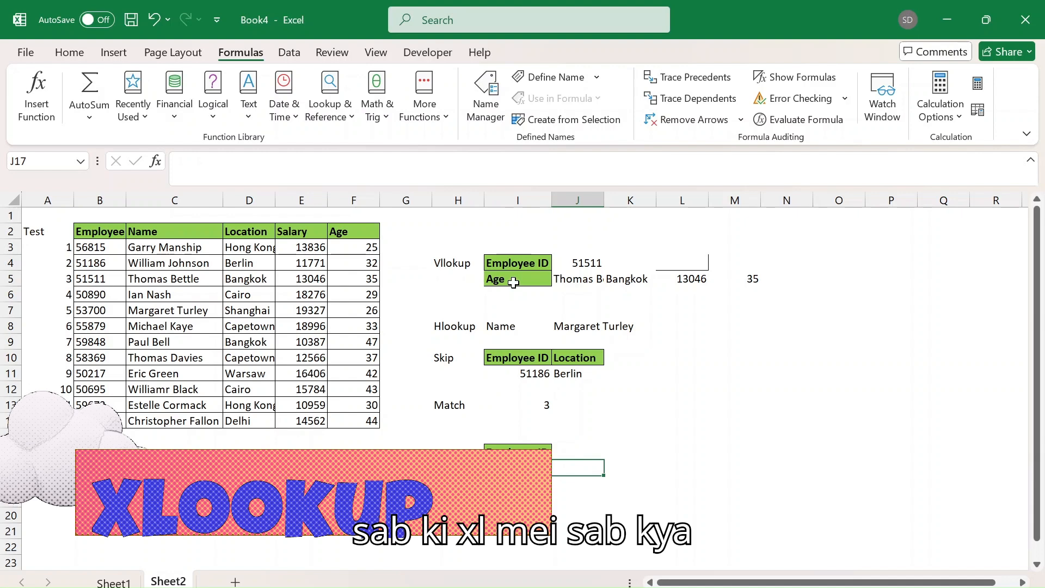
# Begin an XLOOKUP formula in J17 with I17 as the lookup value and column B as the lookup array.
pyautogui.press('Up')
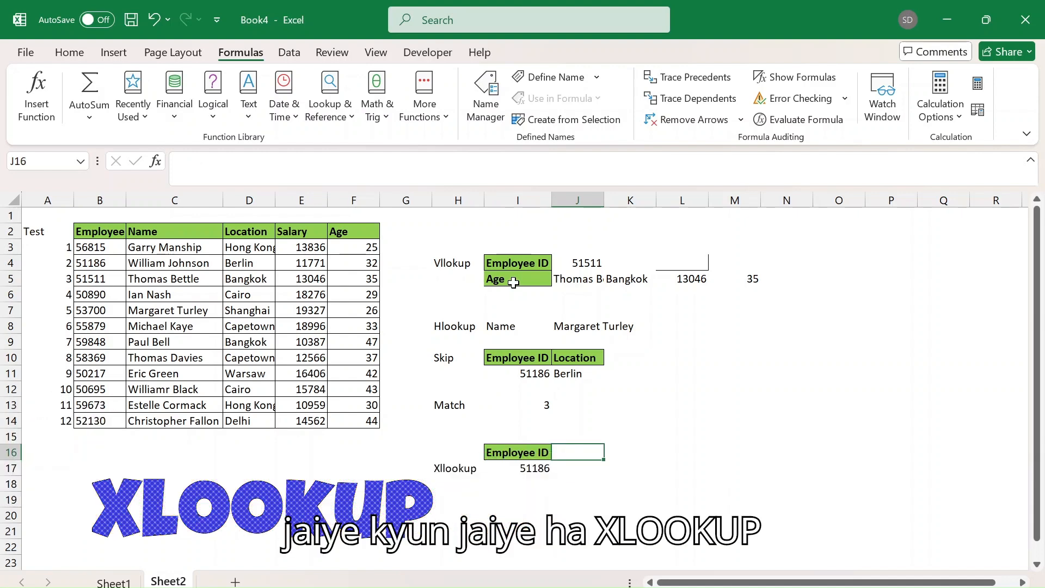
pyautogui.press('Down')
pyautogui.write('=x')
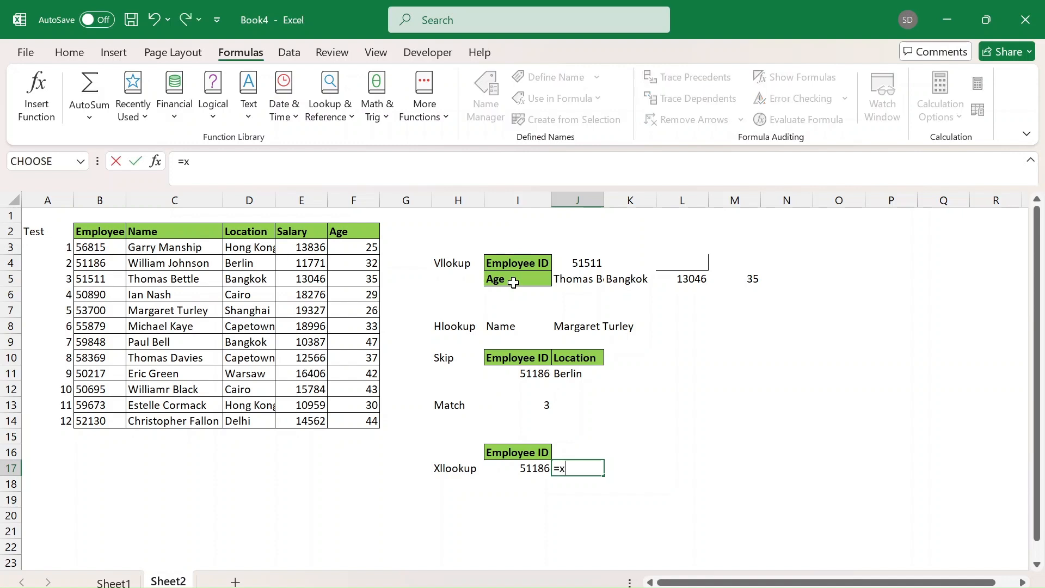
pyautogui.write('lo')
pyautogui.press('Tab')
pyautogui.press('Left')
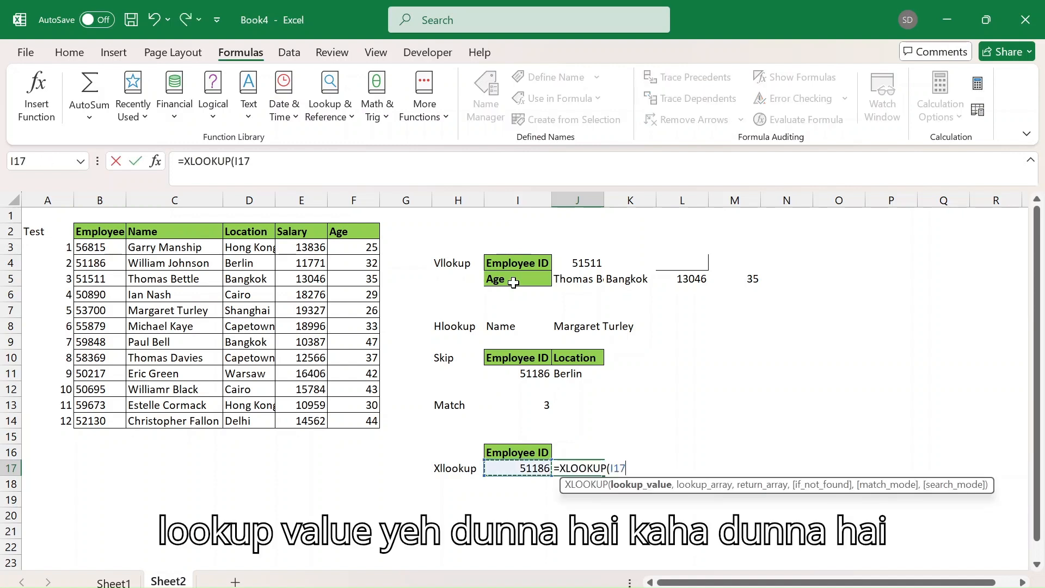
pyautogui.write(',')
pyautogui.press('Left')
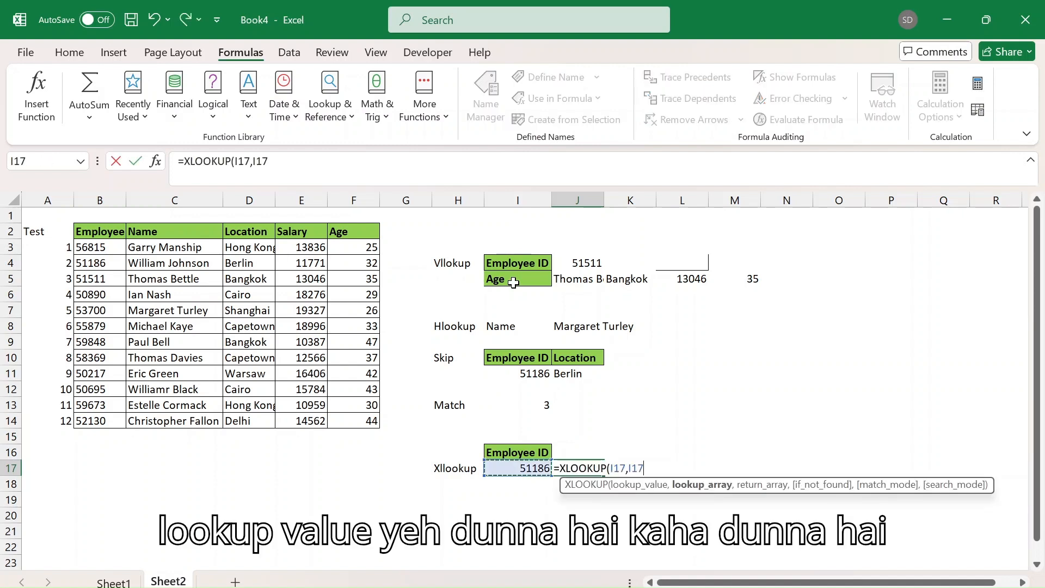
pyautogui.press('Left')
pyautogui.press('Left')
pyautogui.press('Left')
pyautogui.press('Up')
pyautogui.press('Up')
pyautogui.press('Up')
pyautogui.press('Left')
pyautogui.press('Left')
pyautogui.press('Up')
pyautogui.press('Left')
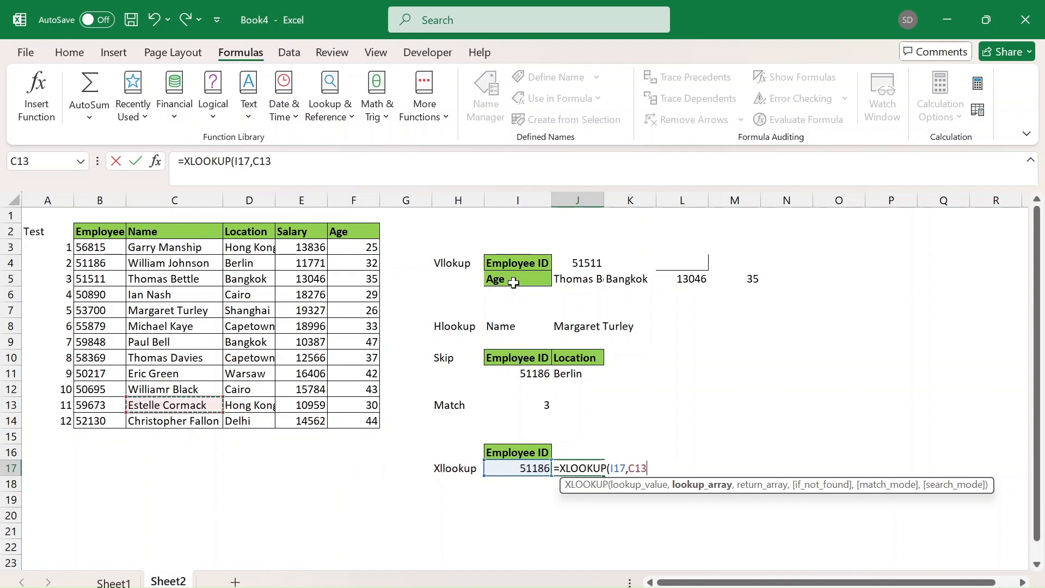
pyautogui.press('Left')
pyautogui.hotkey('ctrl', 'space')
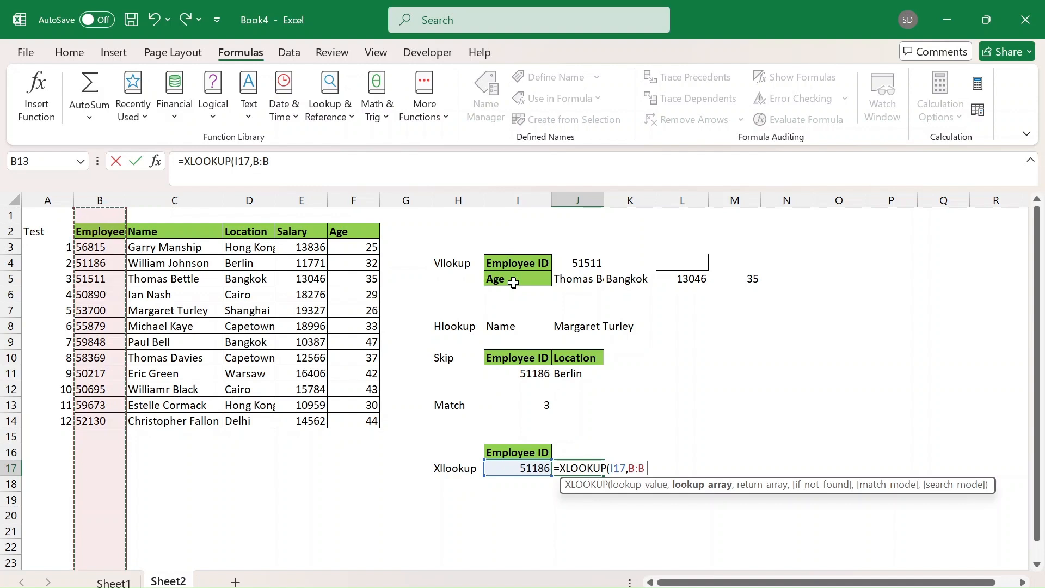
# Complete the XLOOKUP in J17 with the Age column F:F as the return array.
pyautogui.write(',')
pyautogui.press('Right')
pyautogui.press('Right')
pyautogui.press('Right')
pyautogui.press('Right')
pyautogui.press('Left')
pyautogui.press('Left')
pyautogui.press('Left')
pyautogui.press('Left')
pyautogui.press('Left')
pyautogui.press('Left')
pyautogui.press('Left')
pyautogui.press('Left')
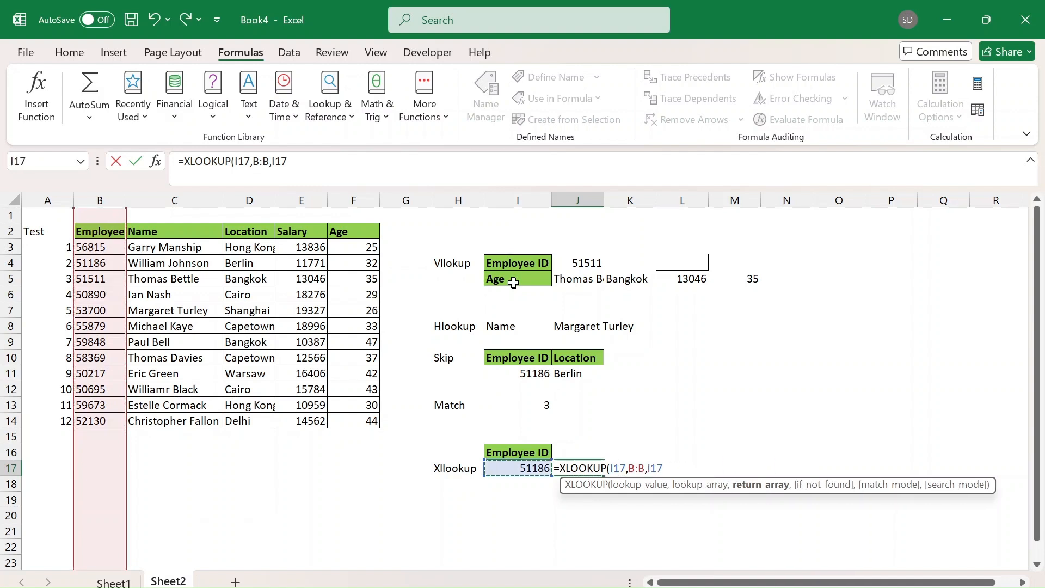
pyautogui.hotkey('ctrl', 'space')
pyautogui.press('Return')
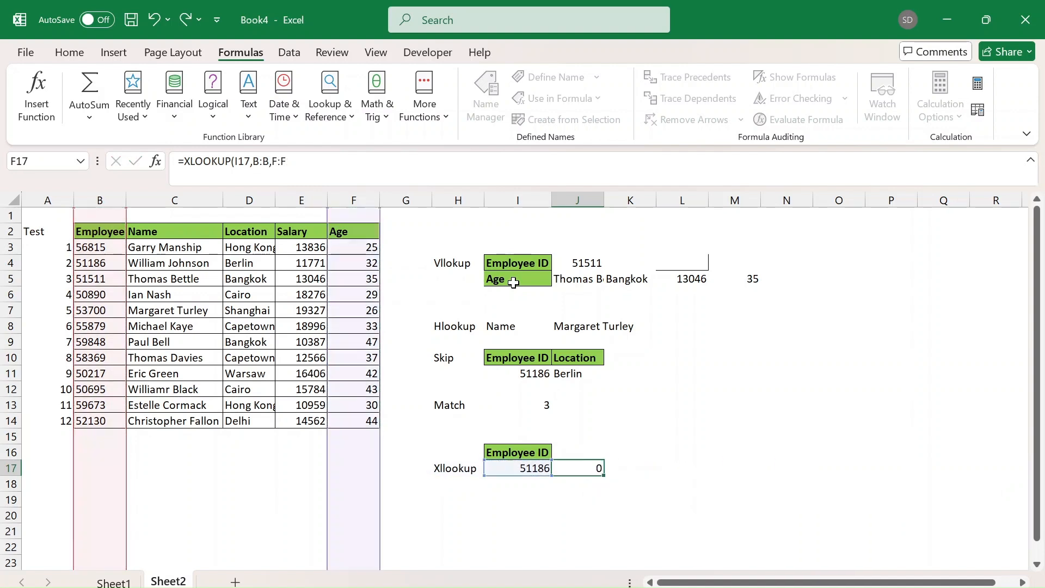
pyautogui.press('Up')
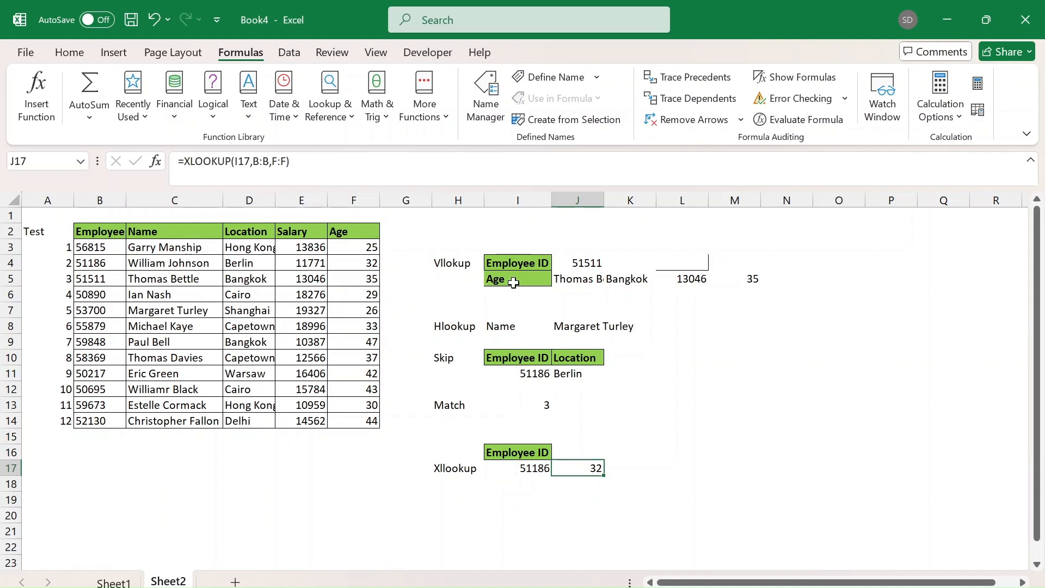
pyautogui.press('Down')
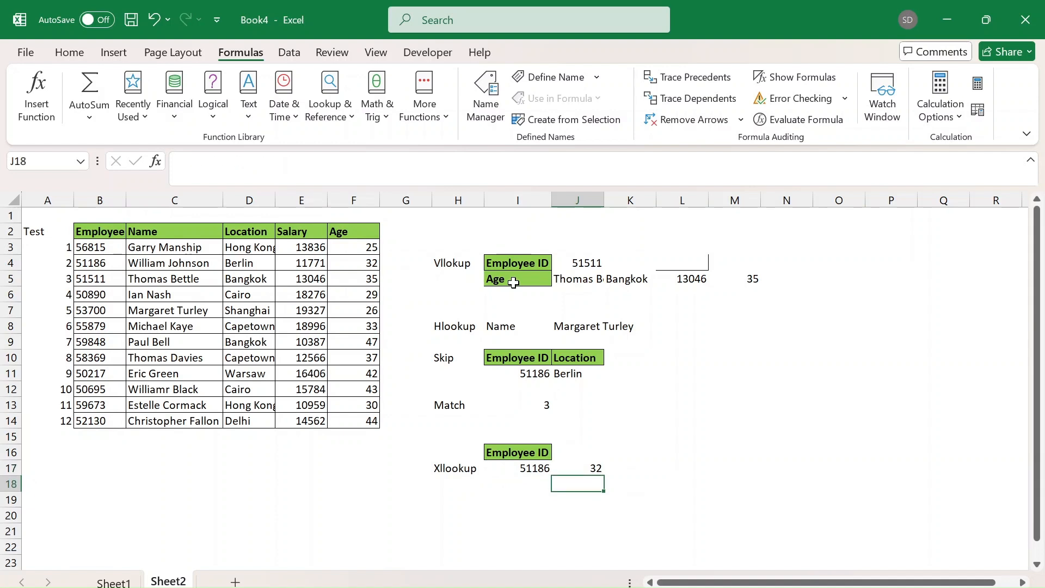
# Begin an XLOOKUP formula in K17 with I17 as the lookup value and column B as the lookup array.
pyautogui.press('Up')
pyautogui.press('Right')
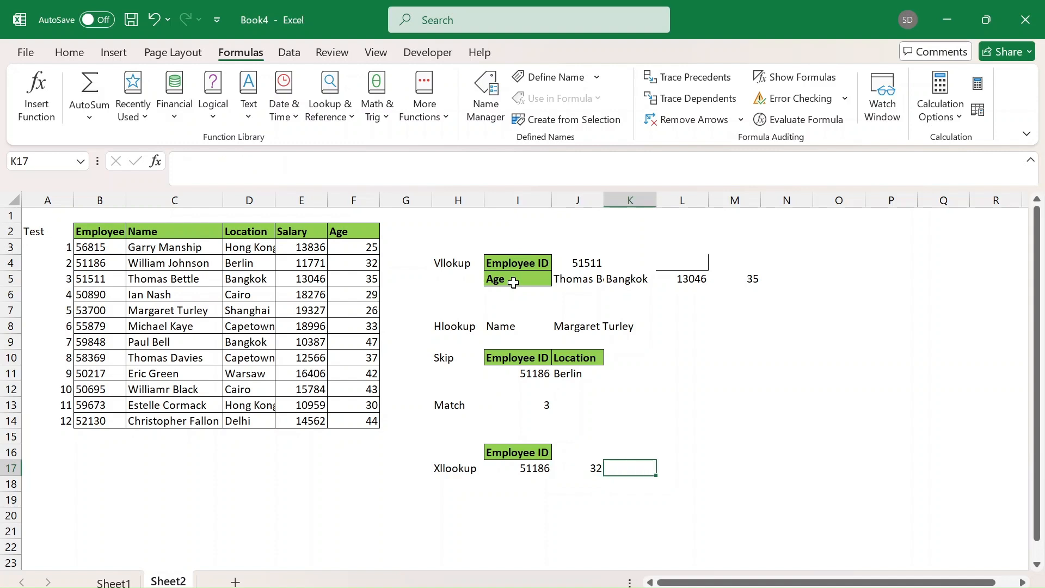
pyautogui.write('=xlo')
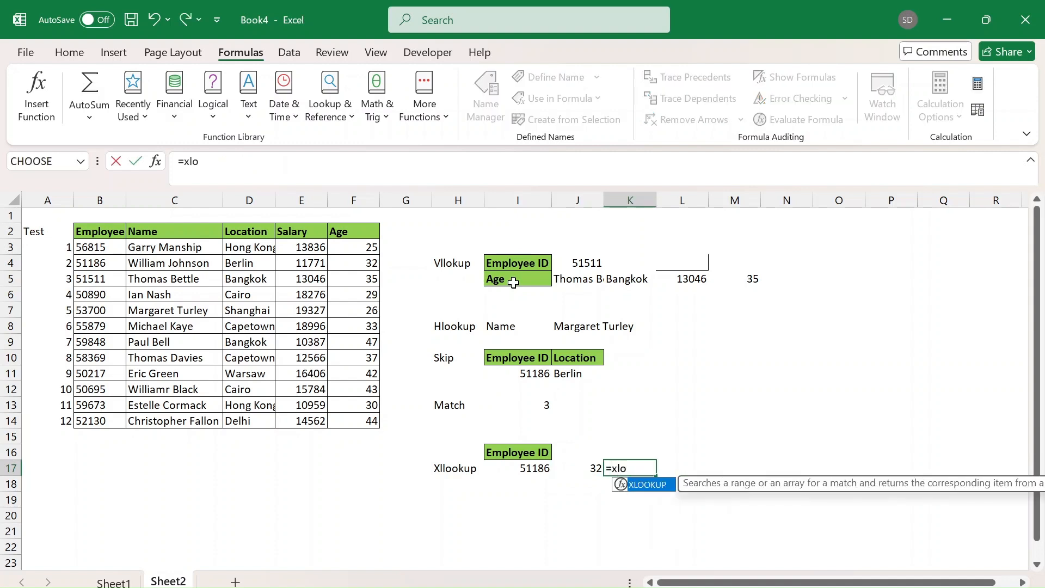
pyautogui.press('Tab')
pyautogui.press('Left')
pyautogui.press('Left')
pyautogui.write(',')
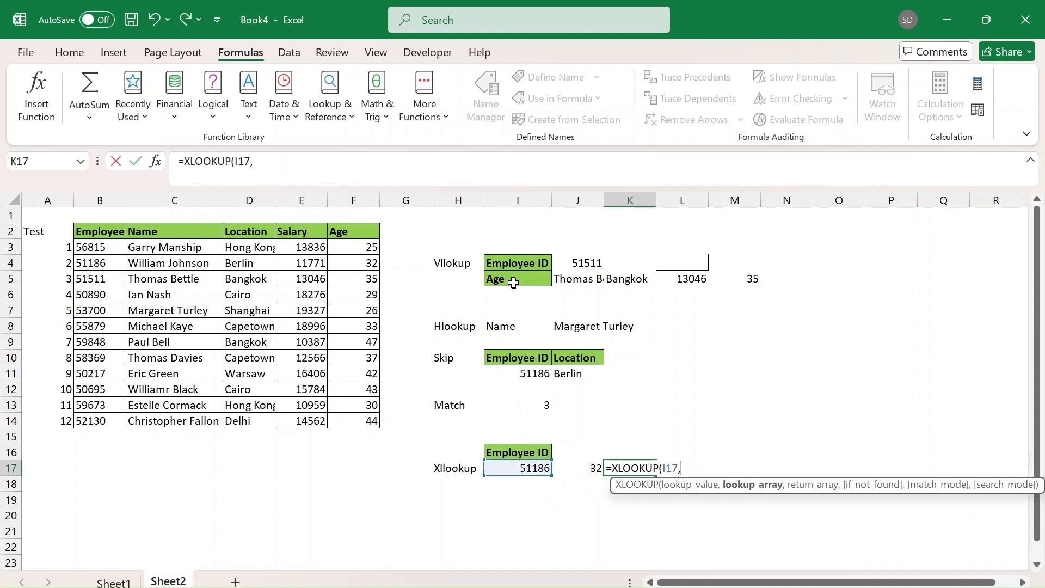
pyautogui.press('Left')
pyautogui.press('Left')
pyautogui.press('Left')
pyautogui.press('Left')
pyautogui.press('Left')
pyautogui.press('Left')
pyautogui.press('Left')
pyautogui.press('Left')
pyautogui.press('Left')
pyautogui.press('Left')
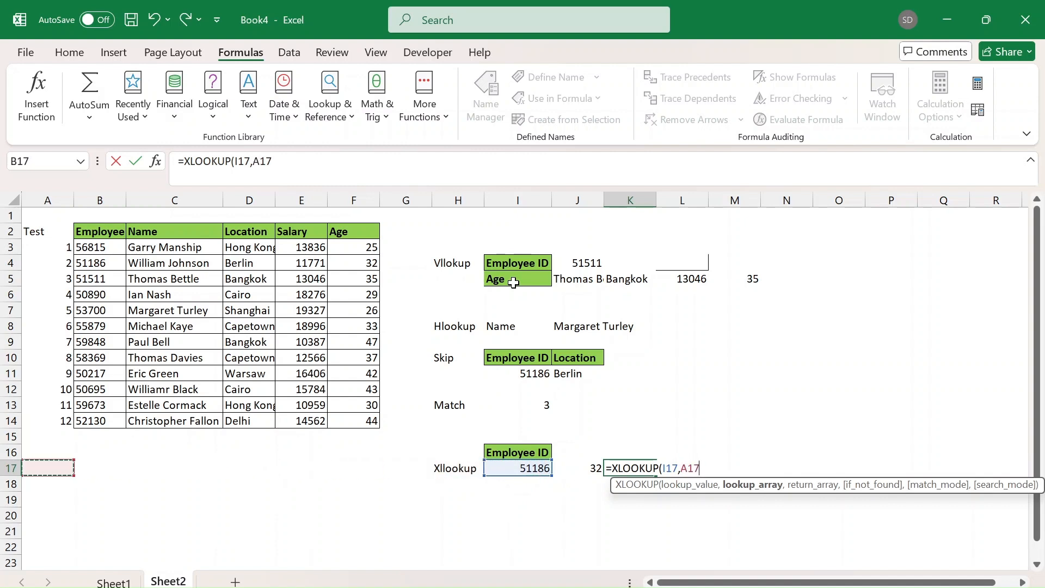
pyautogui.hotkey('ctrl', 'a')
pyautogui.press('Right')
pyautogui.press('Right')
pyautogui.press('Left')
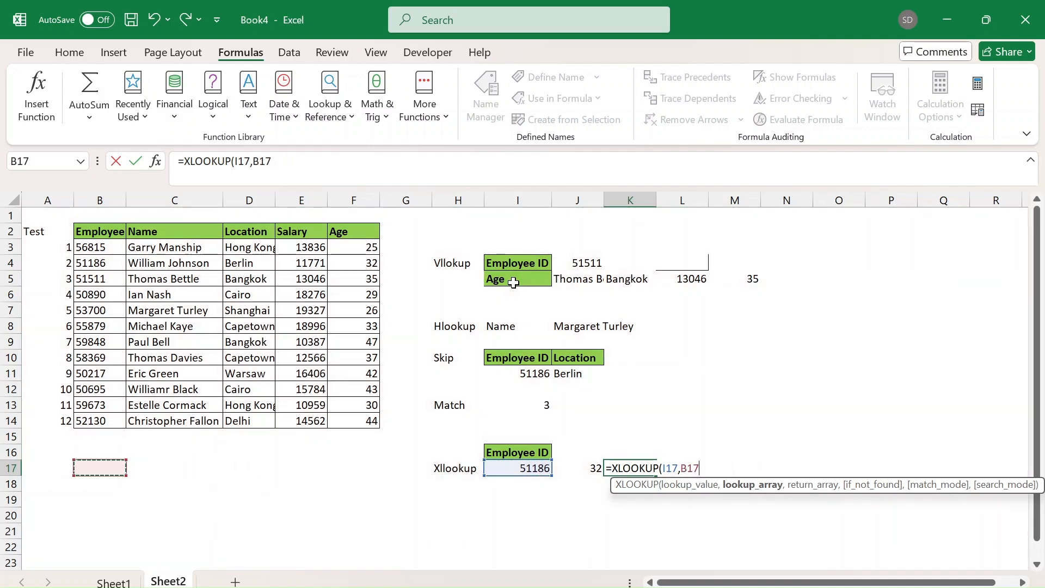
pyautogui.hotkey('ctrl', 'space')
# Complete the XLOOKUP in K17 with the Location column D:D as the return array.
pyautogui.write(',')
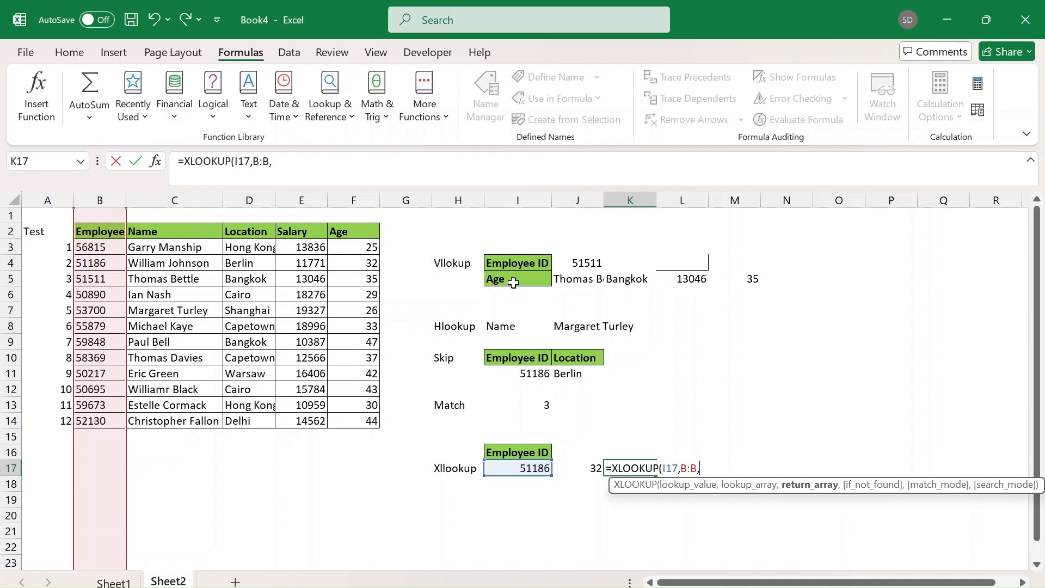
pyautogui.press('Left')
pyautogui.press('Left')
pyautogui.press('Left')
pyautogui.press('Left')
pyautogui.press('Left')
pyautogui.press('Left')
pyautogui.press('Left')
pyautogui.hotkey('ctrl', 'space')
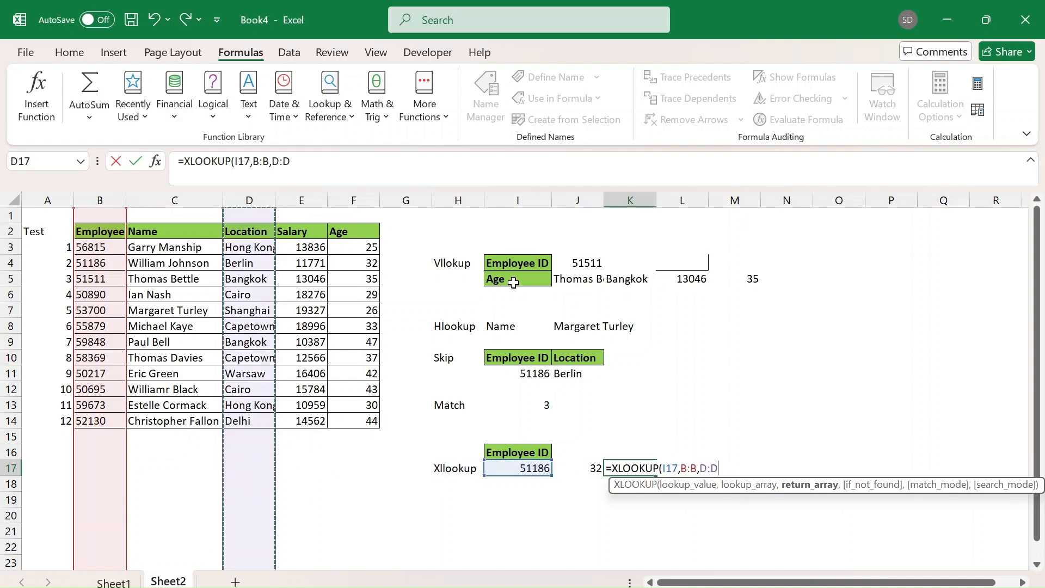
pyautogui.press('Return')
pyautogui.press('Up')
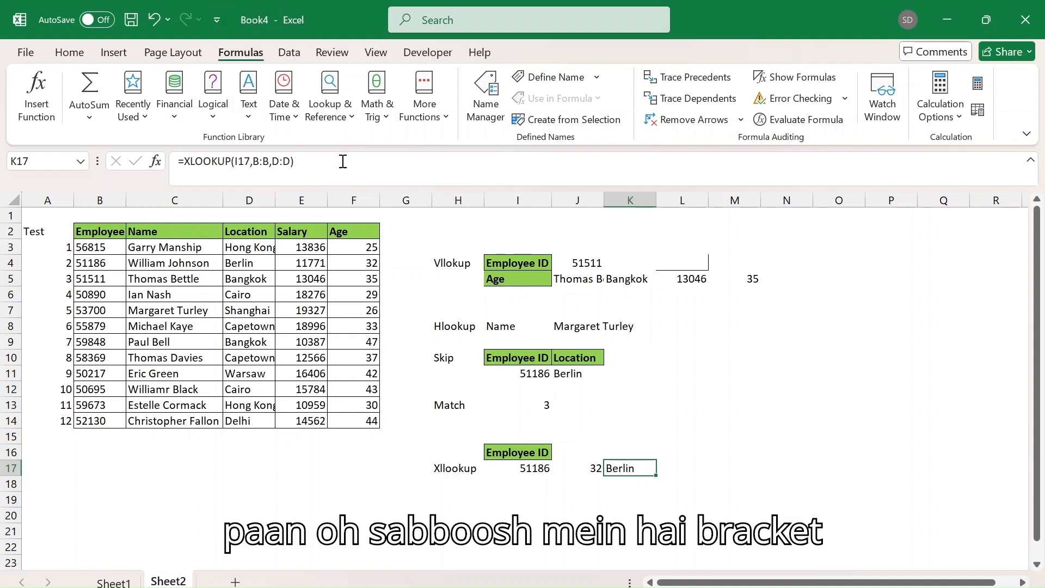
# Examine the arguments of the XLOOKUP formula in K17 and leave it unchanged.
pyautogui.click(316, 180)
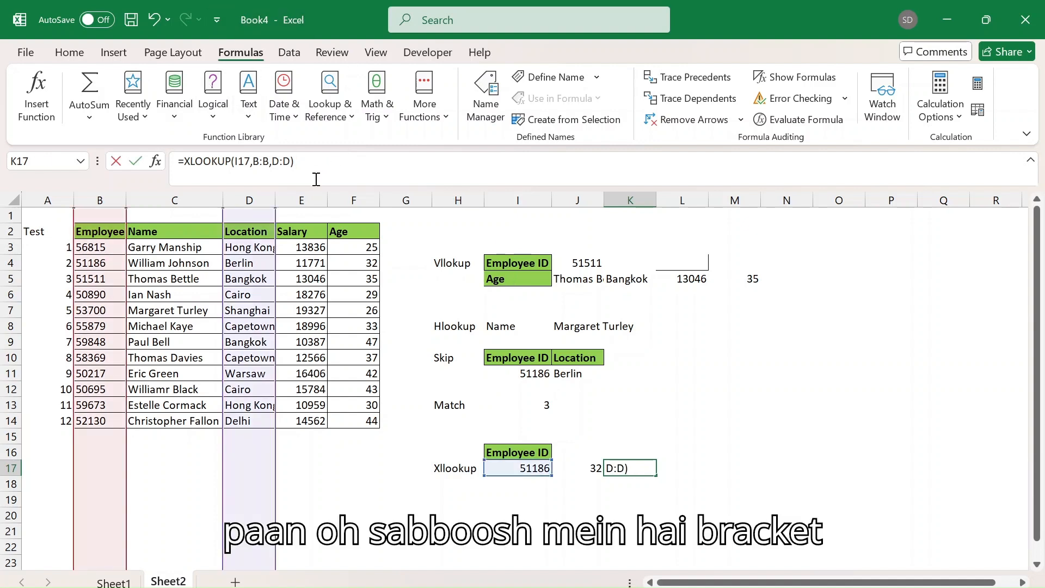
pyautogui.click(283, 162)
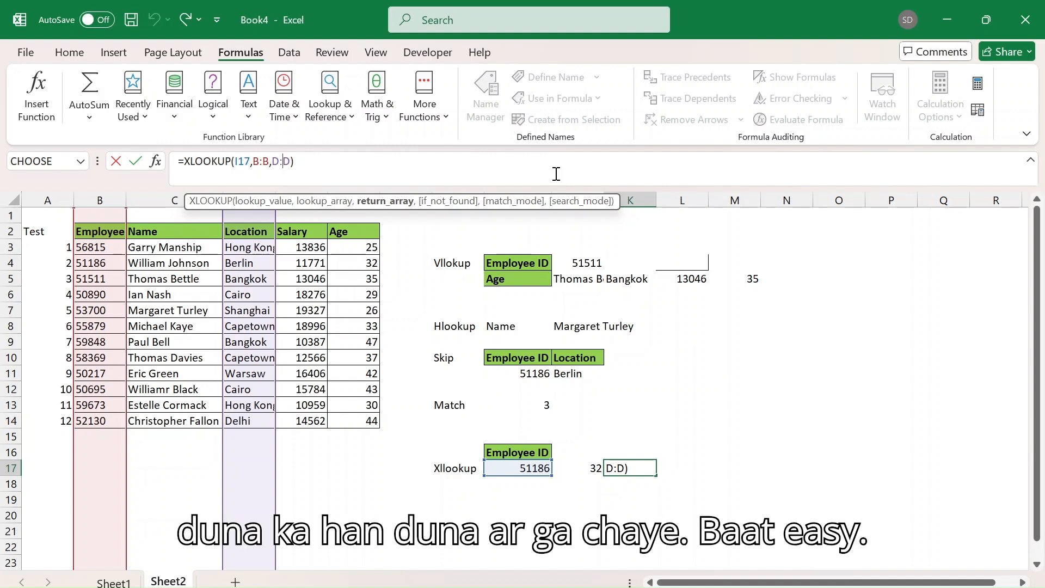
pyautogui.press('Return')
pyautogui.press('Up')
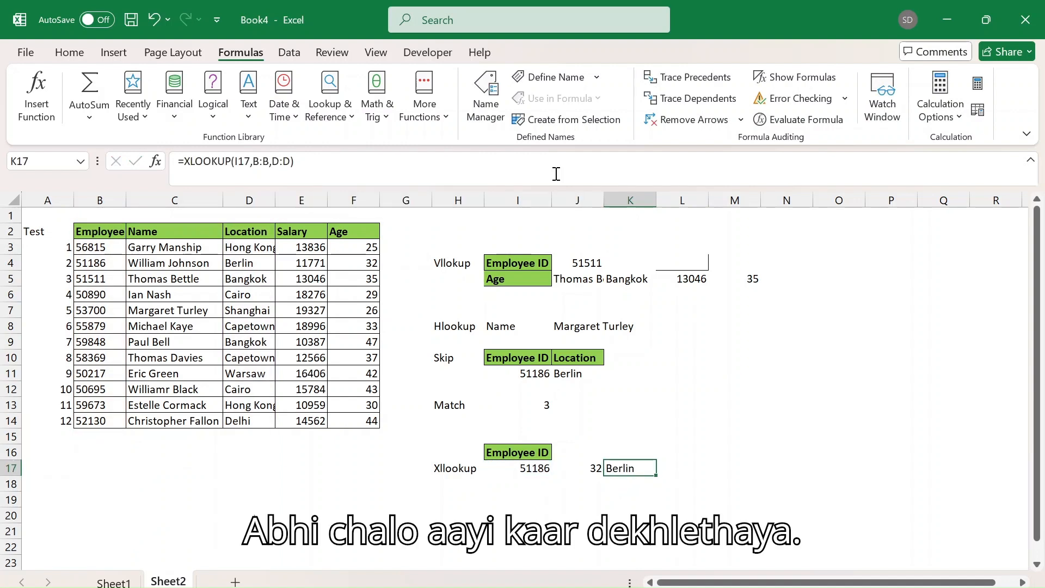
# Begin an XLOOKUP formula in L17 with I17 as the lookup value and column B as the lookup array.
pyautogui.press('Right')
pyautogui.write('=xk')
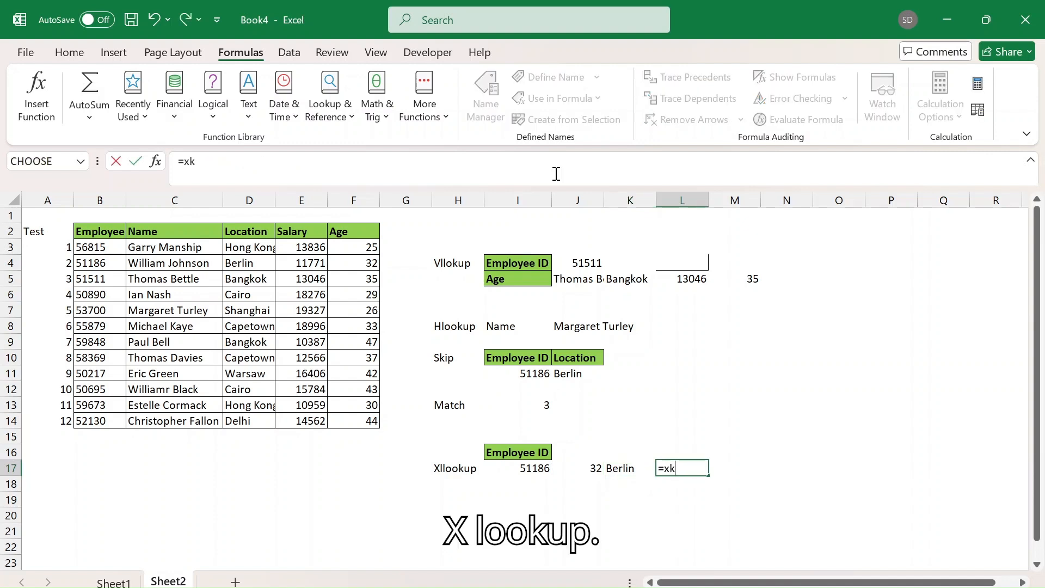
pyautogui.press('BackSpace')
pyautogui.write('l')
pyautogui.press('Tab')
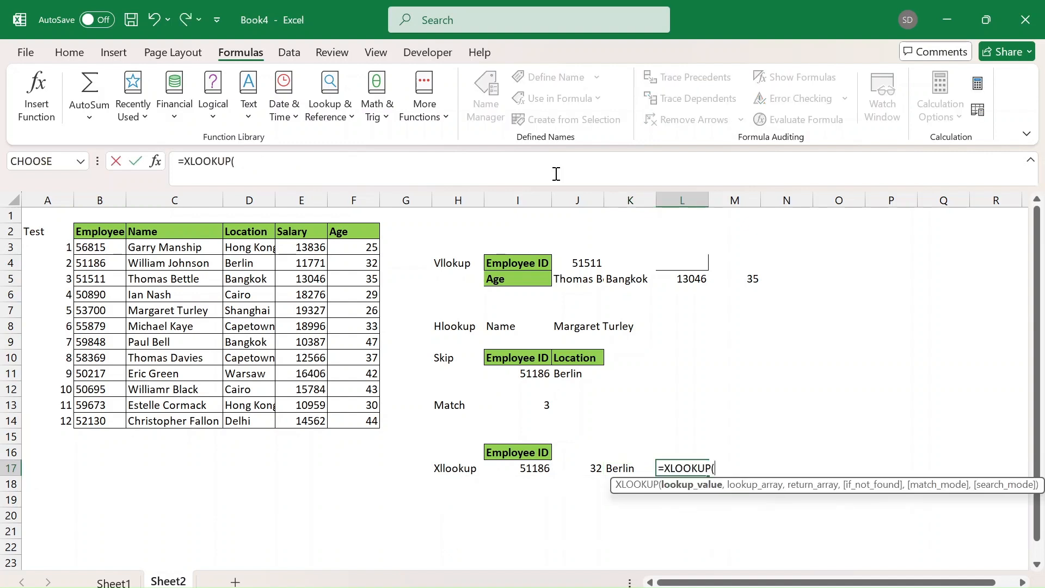
pyautogui.press('Left')
pyautogui.press('Left')
pyautogui.press('Left')
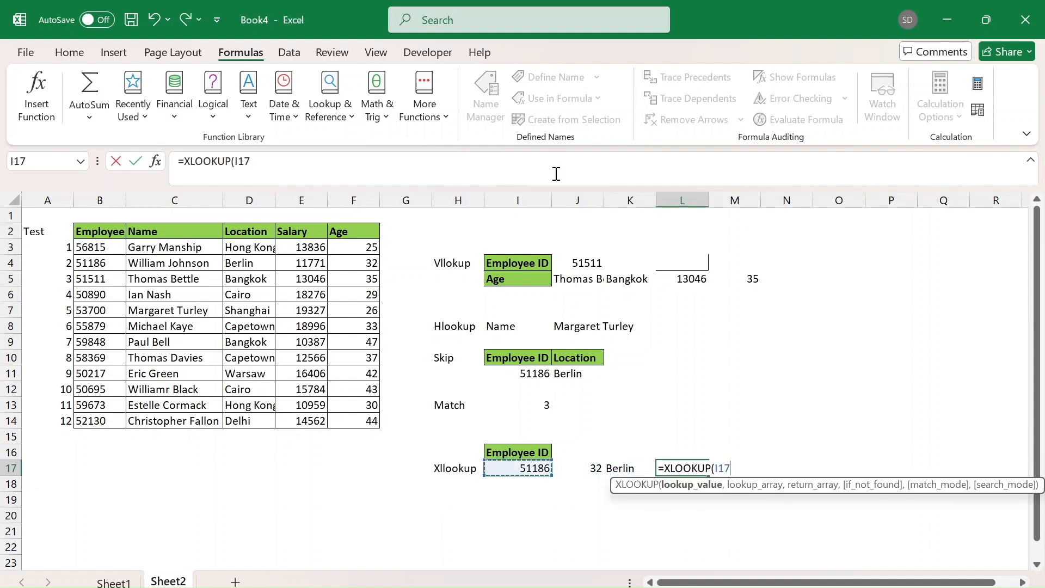
pyautogui.write(',')
pyautogui.press('Left')
pyautogui.press('Left')
pyautogui.press('Left')
pyautogui.press('Left')
pyautogui.press('Left')
pyautogui.press('Left')
pyautogui.press('Left')
pyautogui.press('Left')
pyautogui.press('Left')
pyautogui.press('Left')
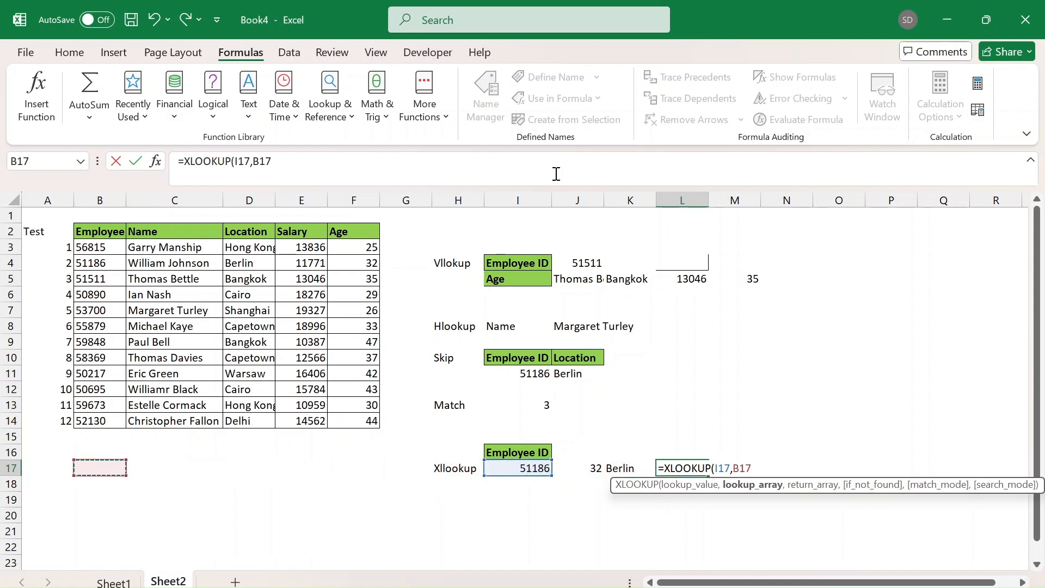
pyautogui.hotkey('ctrl', 'space')
# Set the Name column C:C as the return array of the XLOOKUP in L17.
pyautogui.write(',')
pyautogui.press('Right')
pyautogui.press('Left')
pyautogui.press('Left')
pyautogui.press('Left')
pyautogui.press('Left')
pyautogui.press('Left')
pyautogui.press('Left')
pyautogui.press('Left')
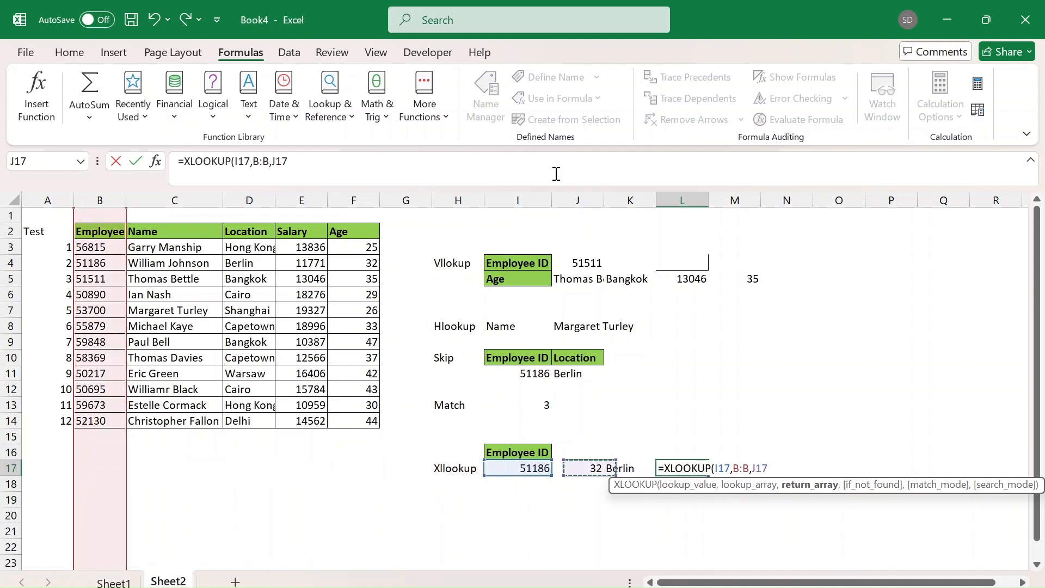
pyautogui.press('Left')
pyautogui.press('Left')
pyautogui.press('Left')
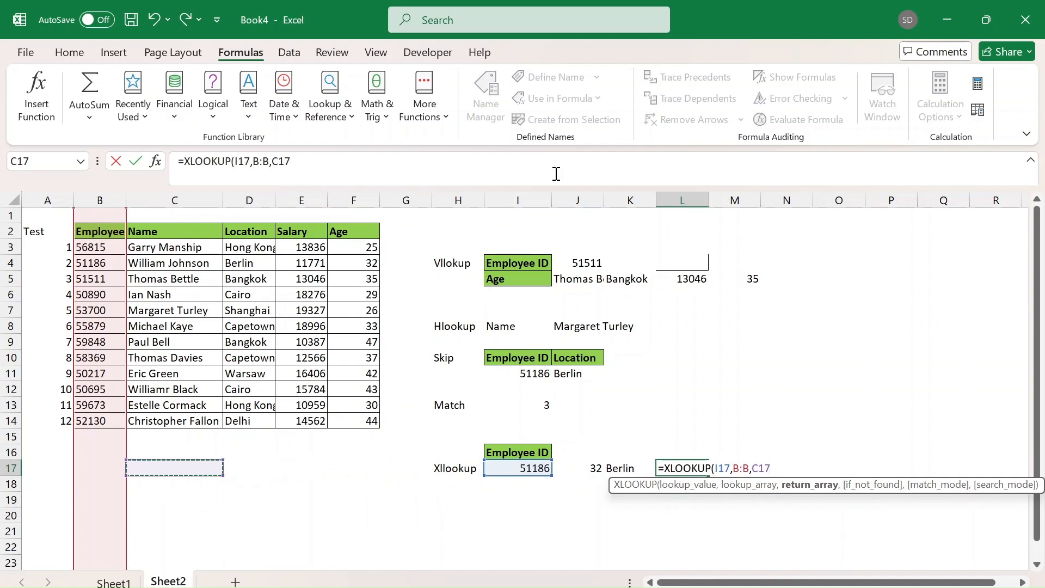
pyautogui.hotkey('ctrl', 'space')
# Add "Nahi Mila" as the if-not-found text and complete the XLOOKUP in L17.
pyautogui.write(',')
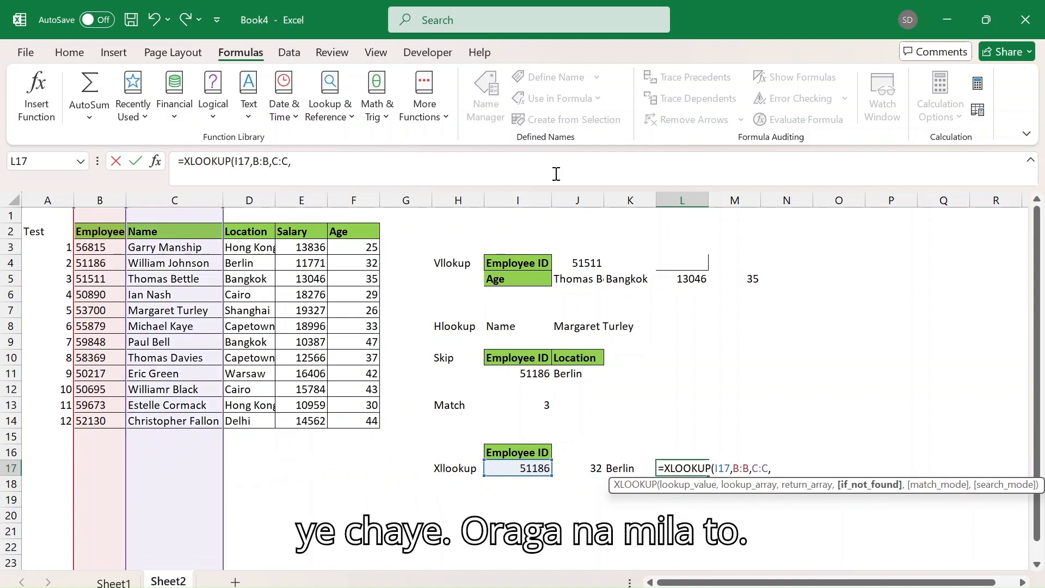
pyautogui.write('"')
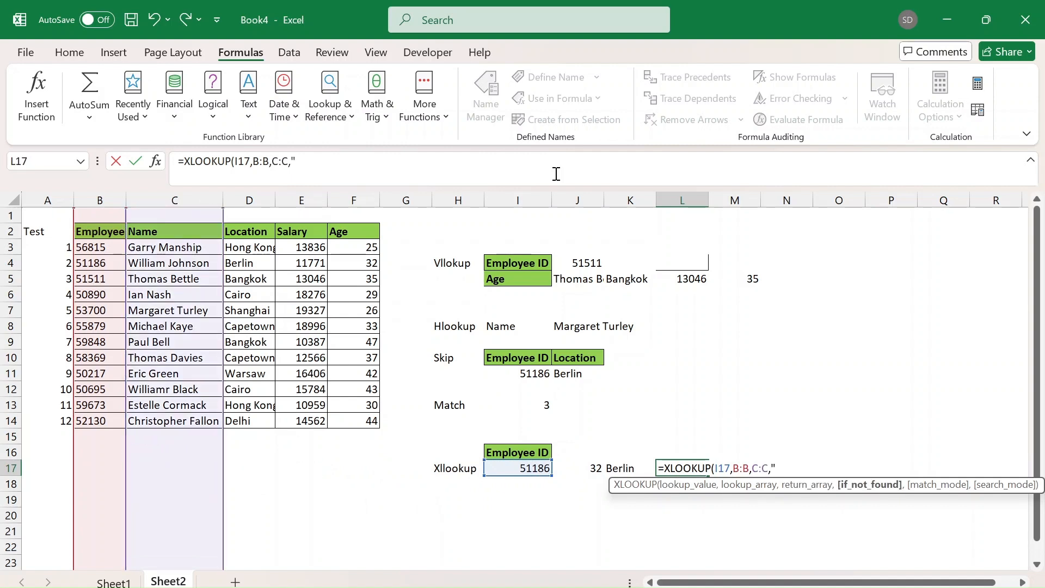
pyautogui.write('Nai')
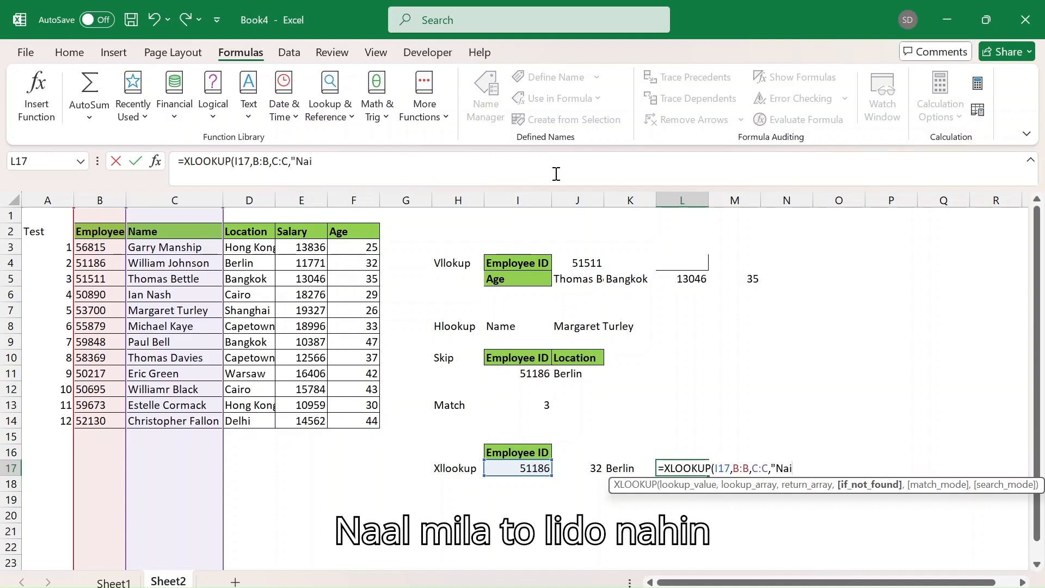
pyautogui.press('BackSpace')
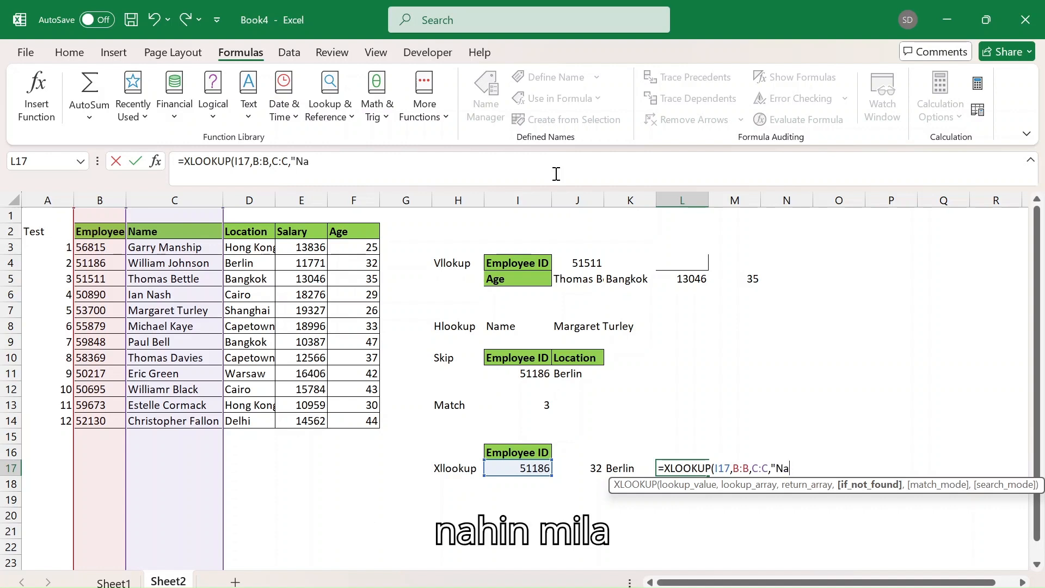
pyautogui.write('hi M')
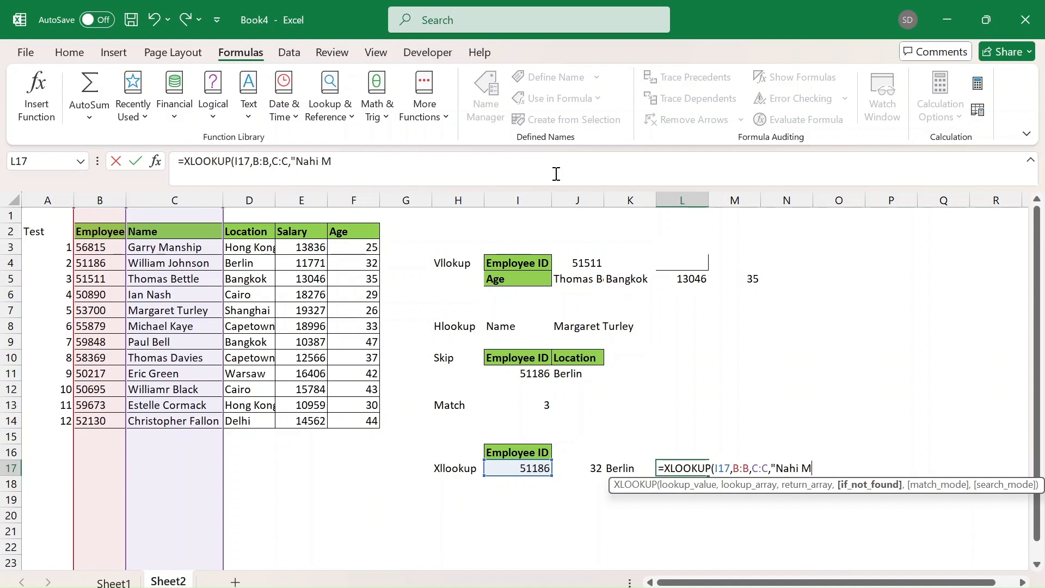
pyautogui.write('ila")')
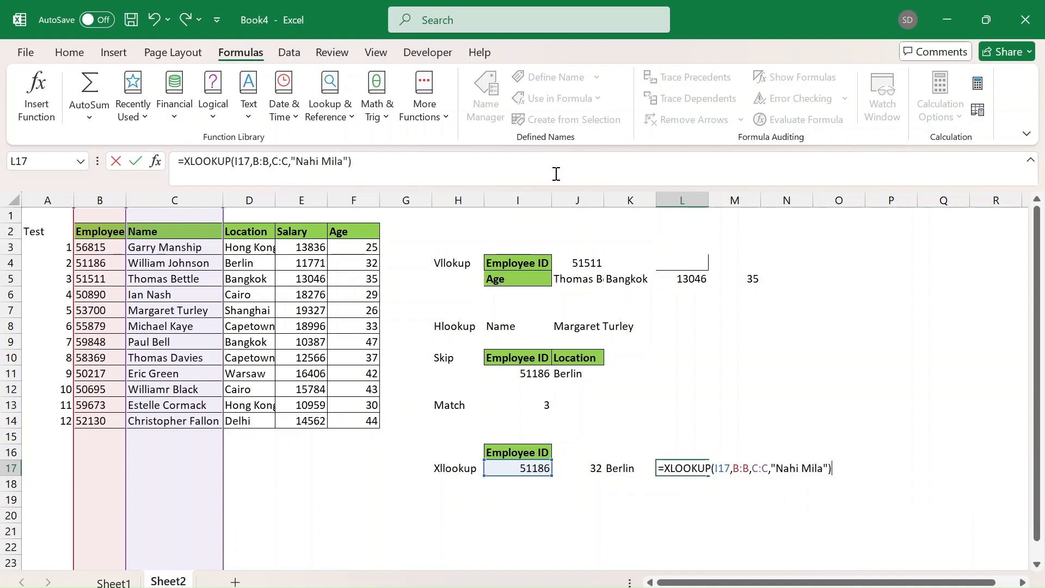
pyautogui.press('Return')
# Replace the employee ID in I17 with a number missing from the table to test the not-found text.
pyautogui.press('Up')
pyautogui.press('Left')
pyautogui.press('Left')
pyautogui.press('Left')
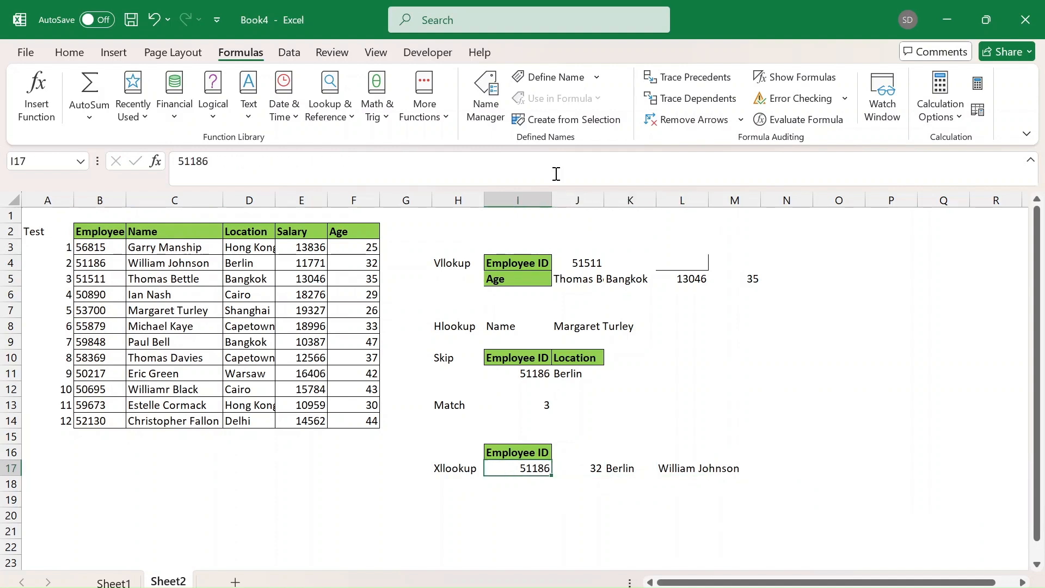
pyautogui.write('546')
pyautogui.press('Return')
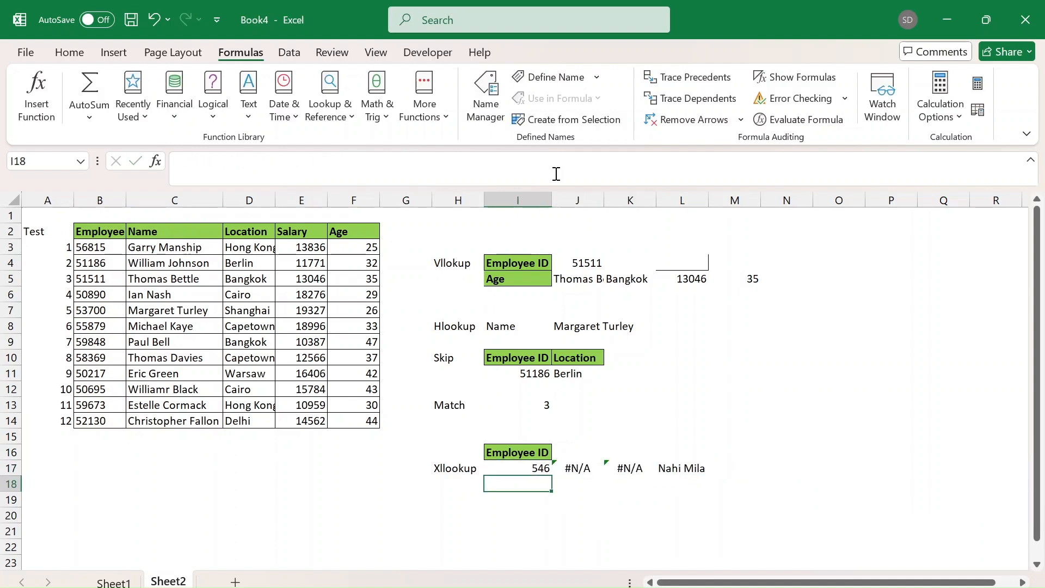
# Inspect the XLOOKUP formula in L17 and undo the test entry of the employee ID in I17.
pyautogui.press('Right')
pyautogui.press('Up')
pyautogui.press('Right')
pyautogui.press('Right')
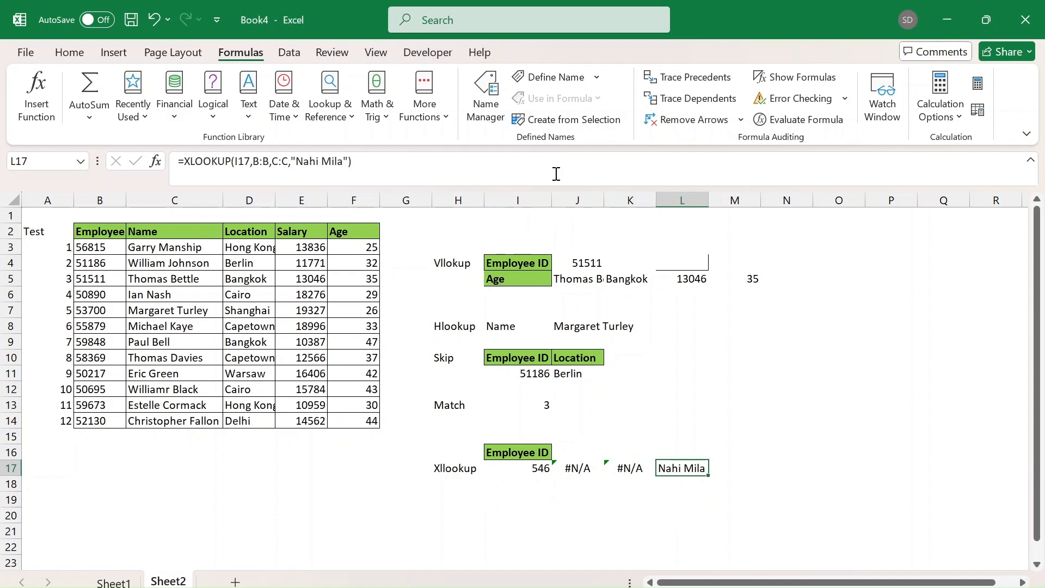
pyautogui.hotkey('ctrl', 'z')
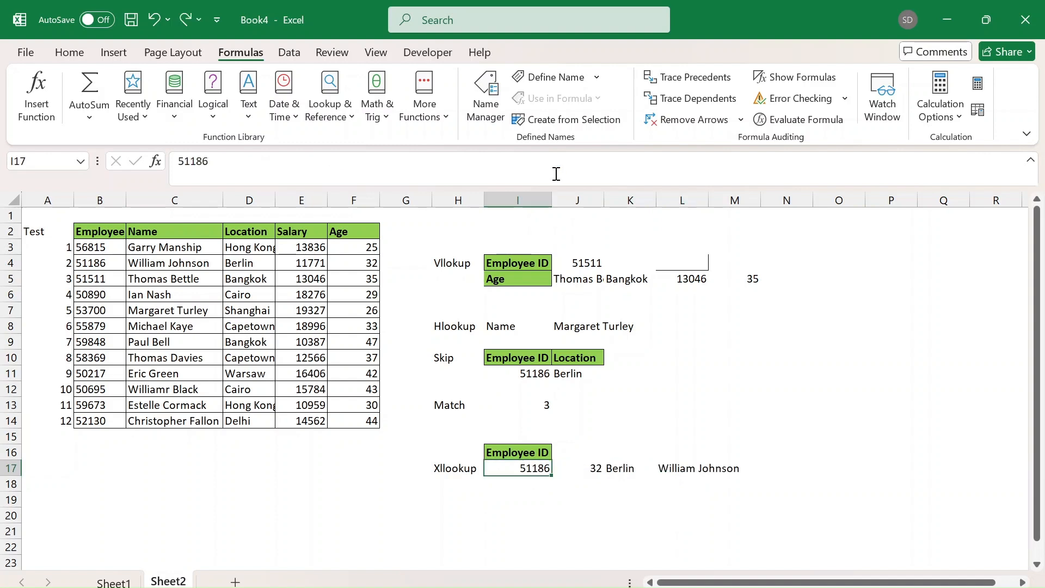
# Copy the employee ID from B11 into B15, directly below the employee table.
pyautogui.press('Left')
pyautogui.press('Left')
pyautogui.press('Left')
pyautogui.press('Up')
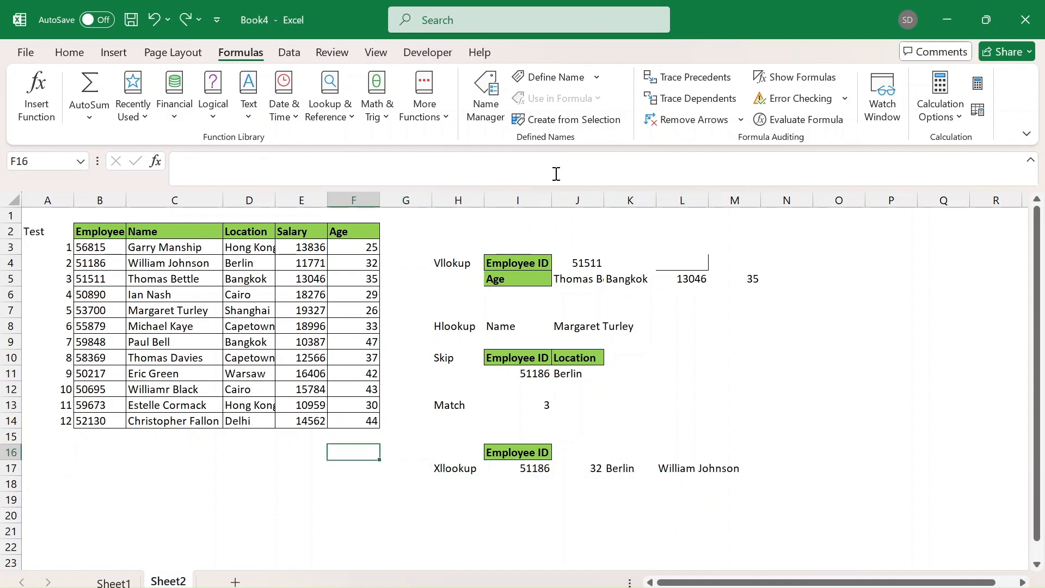
pyautogui.press('Left')
pyautogui.press('Left')
pyautogui.press('Up')
pyautogui.press('Up')
pyautogui.press('Left')
pyautogui.press('Left')
pyautogui.press('Left')
pyautogui.press('Up')
pyautogui.press('Up')
pyautogui.press('Right')
pyautogui.press('Up')
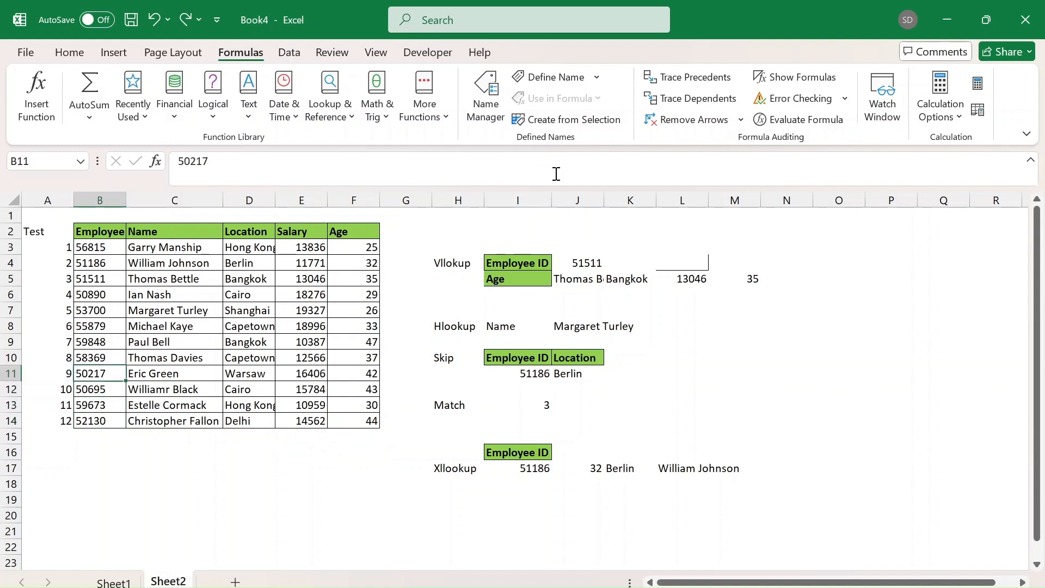
pyautogui.hotkey('ctrl', 'c')
pyautogui.press('Down')
pyautogui.press('Down')
pyautogui.press('Down')
pyautogui.press('Down')
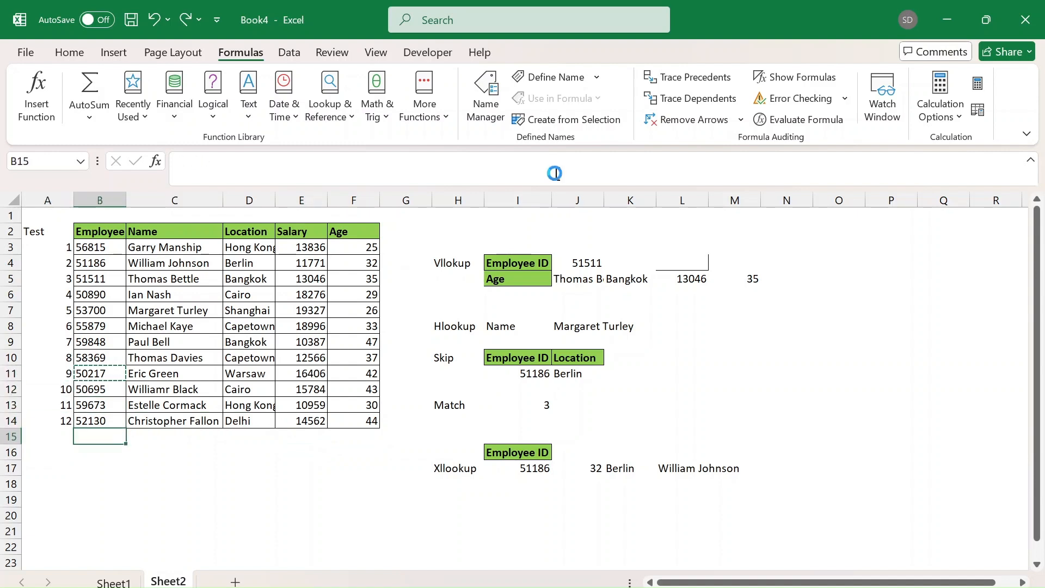
pyautogui.hotkey('ctrl', 'v')
# Enter a different employee name in C15 beside the duplicated employee ID.
pyautogui.press('Right')
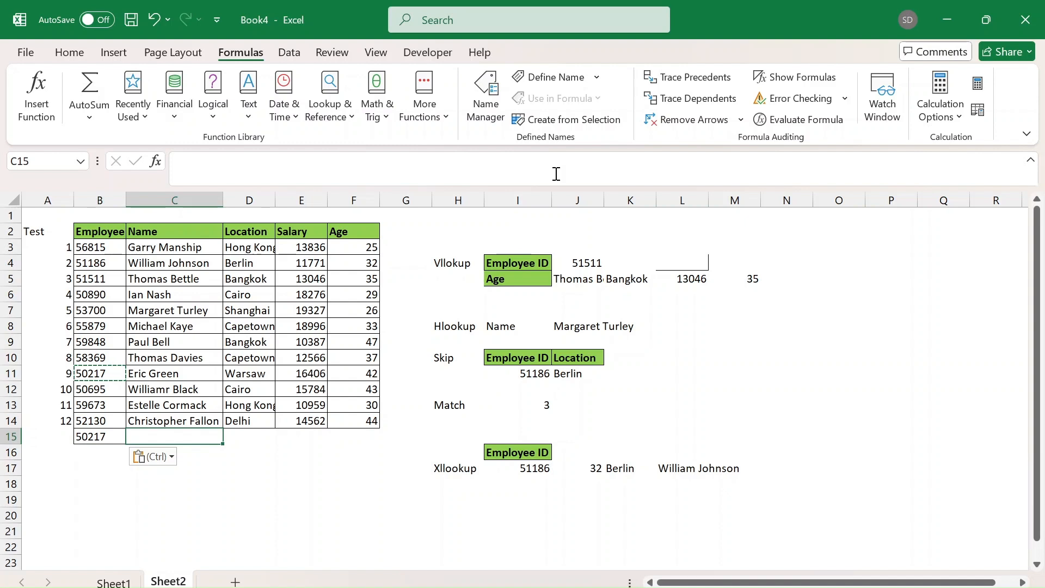
pyautogui.write('Krish')
pyautogui.press('Return')
pyautogui.press('Up')
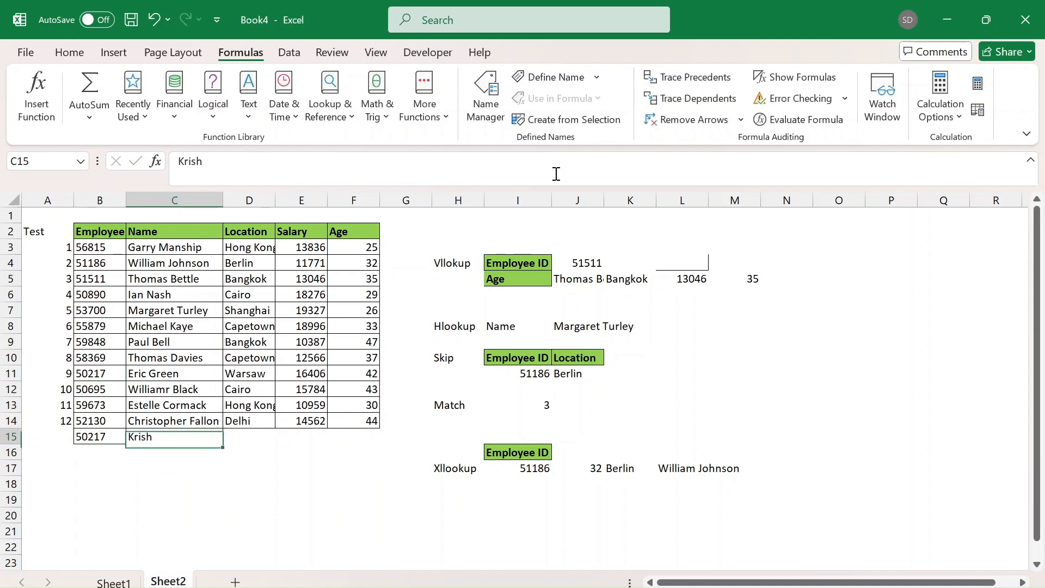
# Copy the duplicated employee ID from B15 into lookup cell I17 and check the XLOOKUP in L17.
pyautogui.press('Right')
pyautogui.press('Right')
pyautogui.press('Right')
pyautogui.press('Right')
pyautogui.press('Right')
pyautogui.press('Left')
pyautogui.press('Left')
pyautogui.press('Left')
pyautogui.press('Left')
pyautogui.press('Left')
pyautogui.press('Left')
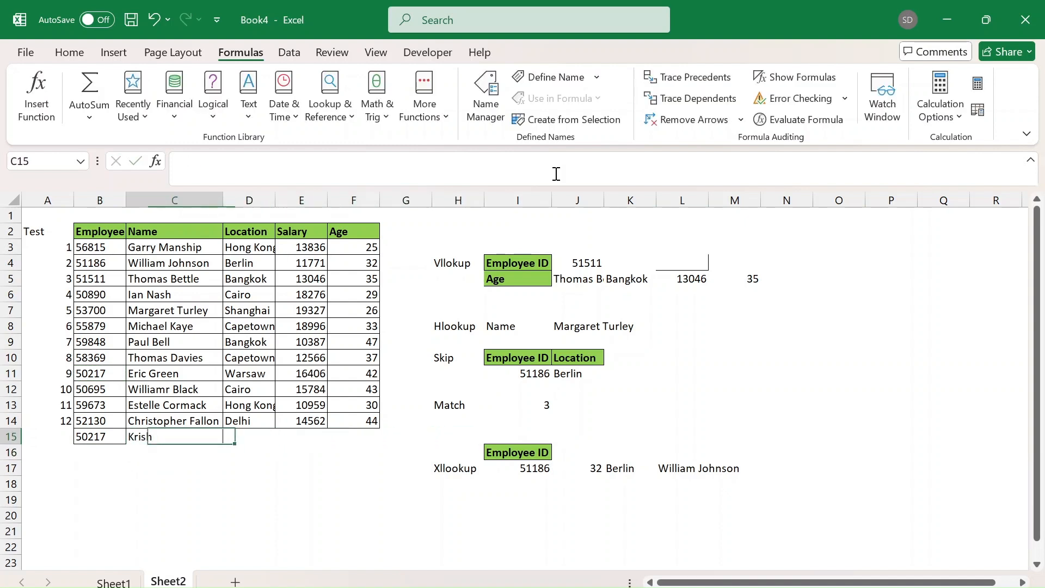
pyautogui.hotkey('ctrl', 'c')
pyautogui.press('Right')
pyautogui.press('Right')
pyautogui.press('Right')
pyautogui.press('Right')
pyautogui.press('Right')
pyautogui.press('Right')
pyautogui.press('Right')
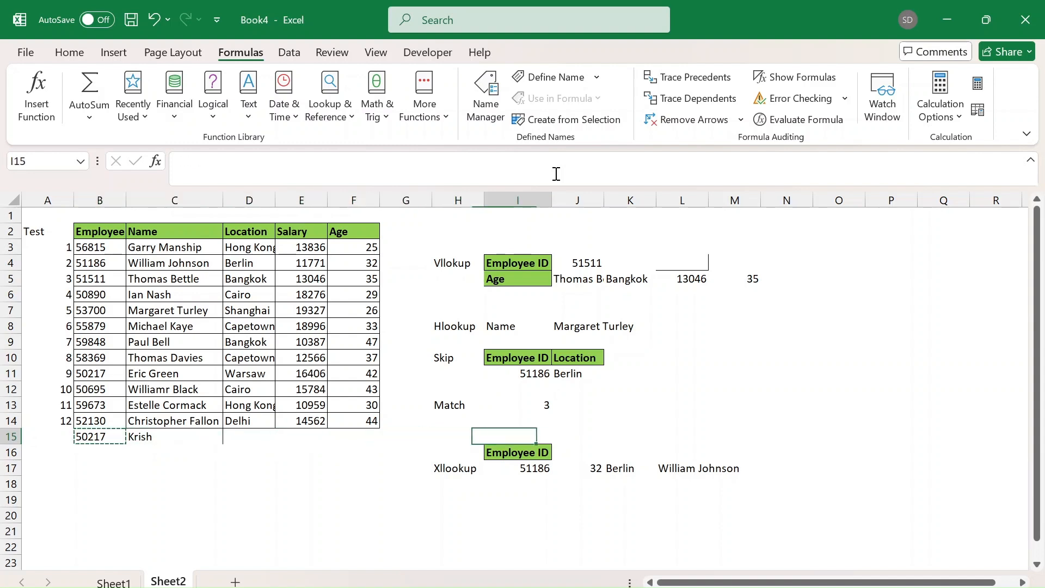
pyautogui.press('Down')
pyautogui.press('Down')
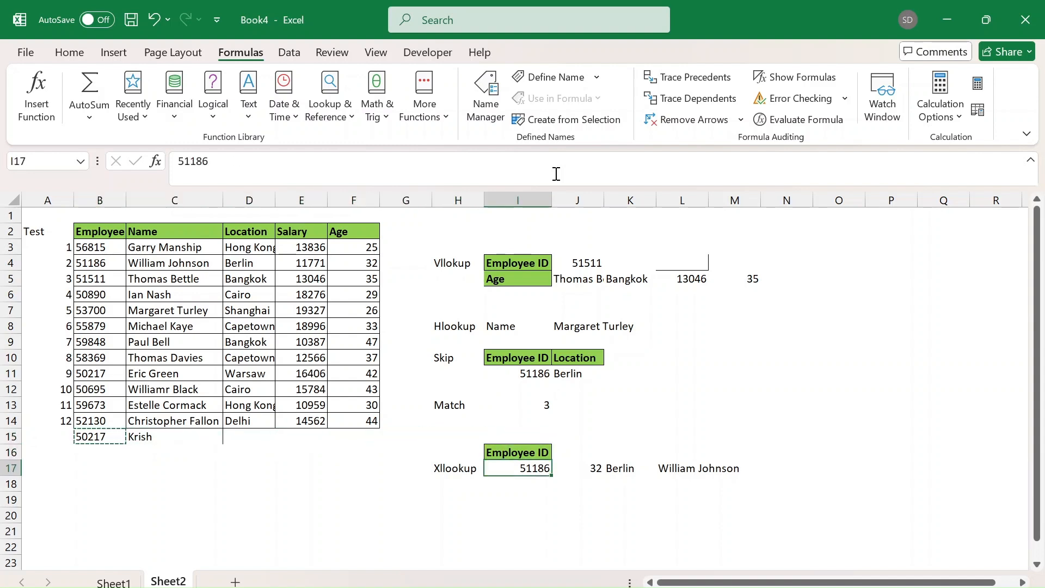
pyautogui.hotkey('ctrl', 'v')
pyautogui.press('Right')
pyautogui.press('Right')
pyautogui.press('Right')
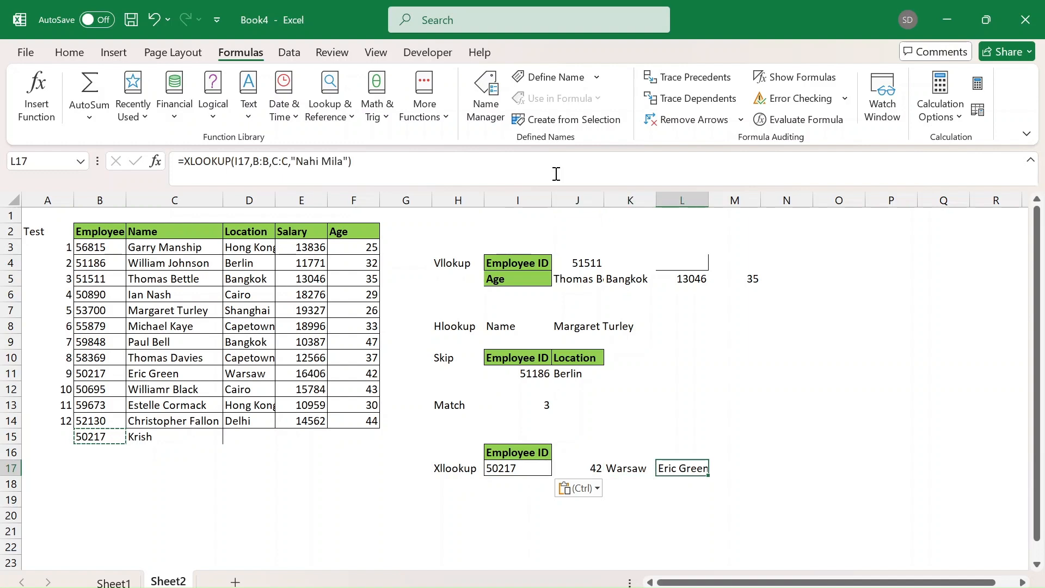
# Copy the employee ID from I17 into J4 as the VLOOKUP lookup value.
pyautogui.press('Left')
pyautogui.press('Left')
pyautogui.press('Left')
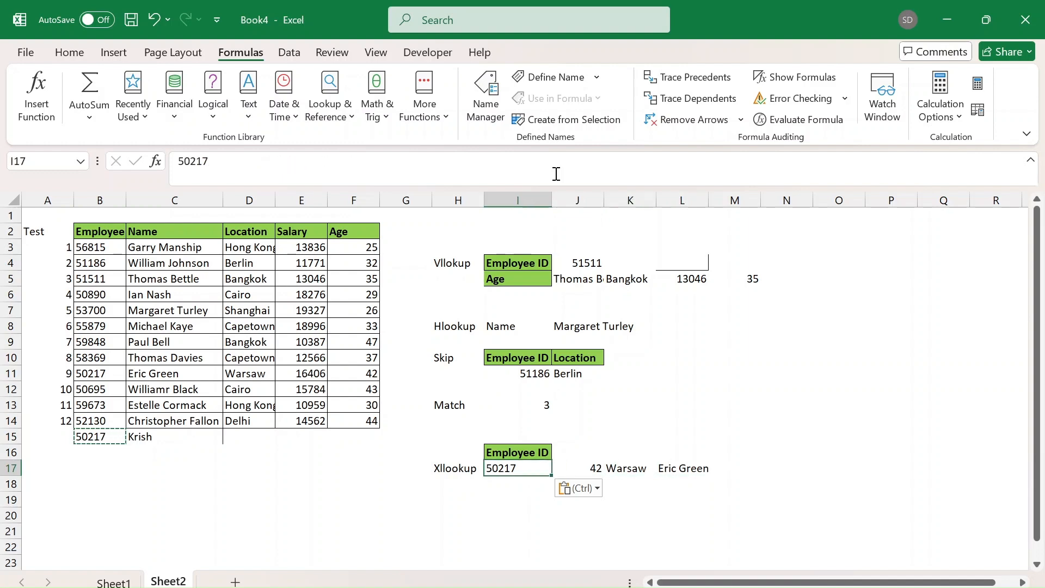
pyautogui.hotkey('ctrl', 'c')
pyautogui.press('Right')
pyautogui.press('Right')
pyautogui.press('Right')
pyautogui.press('Up')
pyautogui.press('Up')
pyautogui.press('Up')
pyautogui.press('Left')
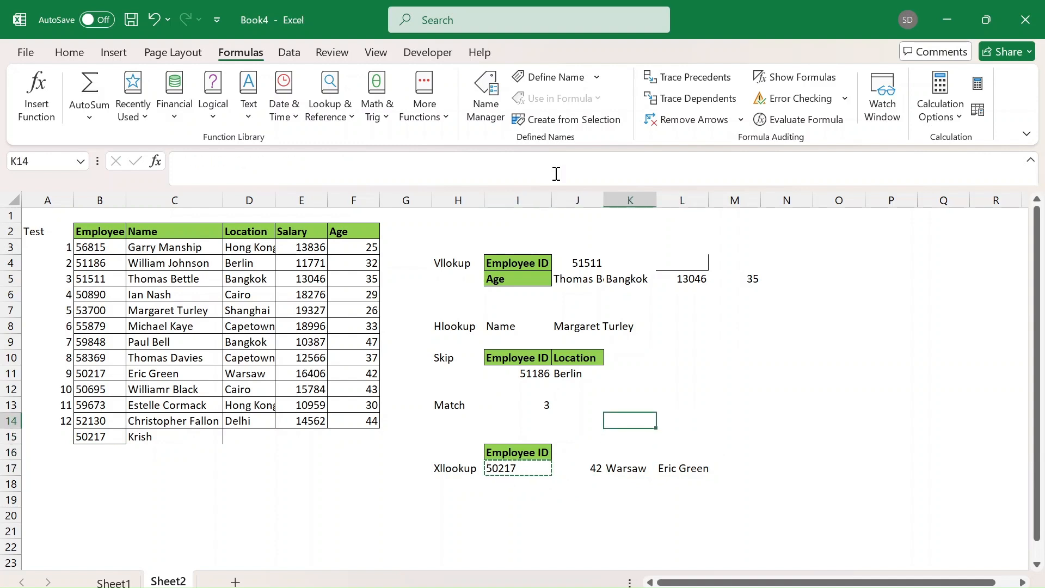
pyautogui.press('Up')
pyautogui.press('Up')
pyautogui.press('Up')
pyautogui.press('Left')
pyautogui.press('Up')
pyautogui.press('Up')
pyautogui.press('Up')
pyautogui.press('Up')
pyautogui.press('Up')
pyautogui.press('Up')
pyautogui.press('Up')
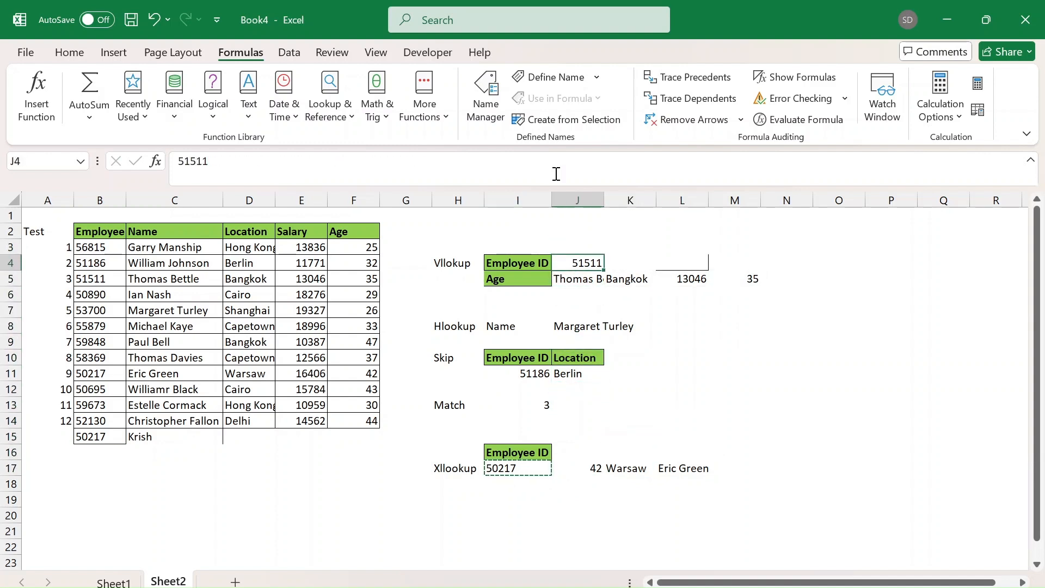
pyautogui.hotkey('ctrl', 'v')
# Extend the XLOOKUP formula in L17 with match mode 0 for an exact match.
pyautogui.press('Down')
pyautogui.press('Down')
pyautogui.press('Down')
pyautogui.press('Down')
pyautogui.press('Down')
pyautogui.press('Down')
pyautogui.press('Down')
pyautogui.press('Down')
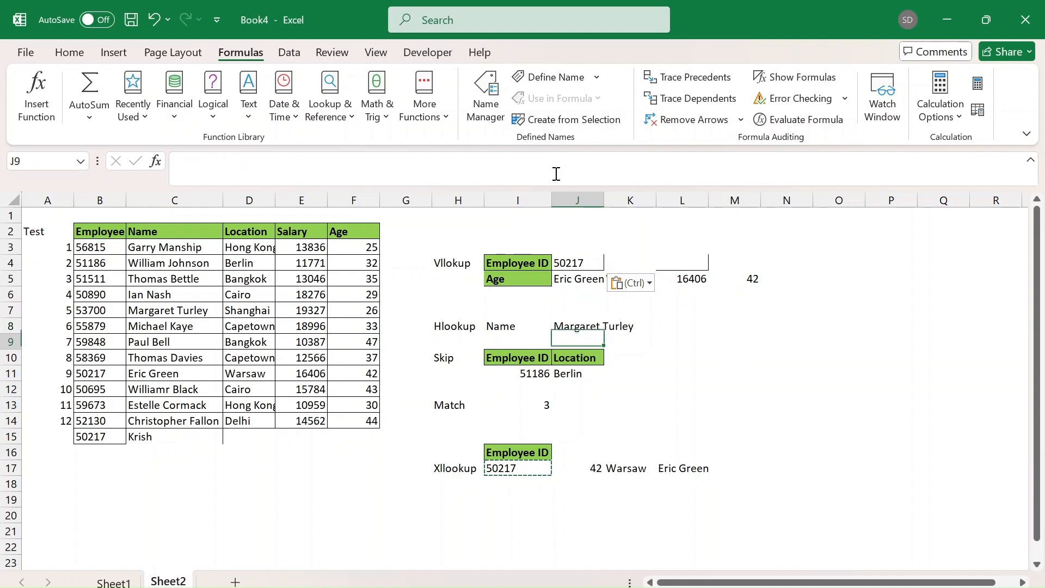
pyautogui.press('Down')
pyautogui.press('Down')
pyautogui.press('Down')
pyautogui.press('Down')
pyautogui.press('Down')
pyautogui.press('Right')
pyautogui.press('Right')
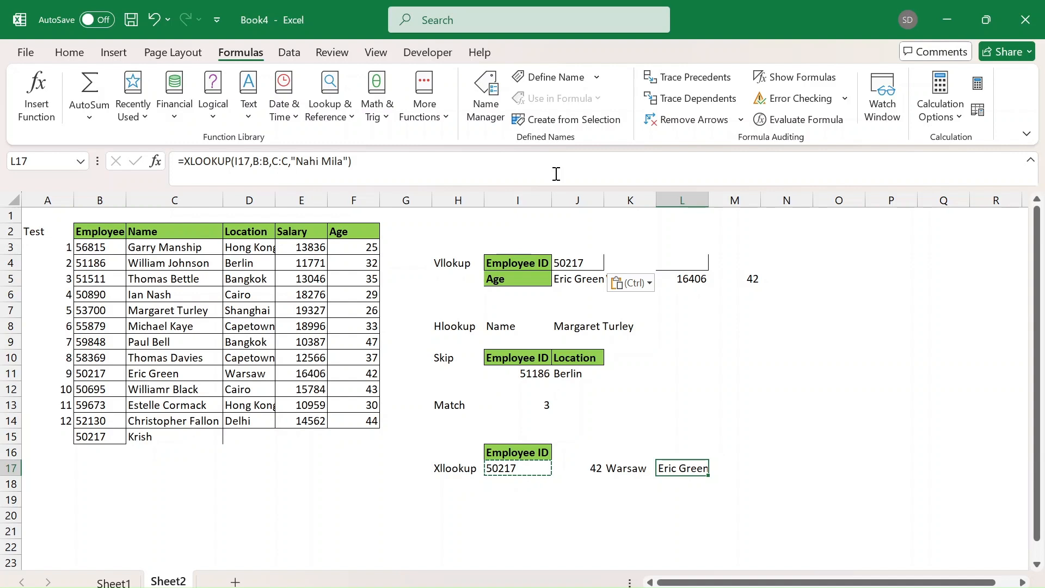
pyautogui.click(349, 162)
pyautogui.write(',')
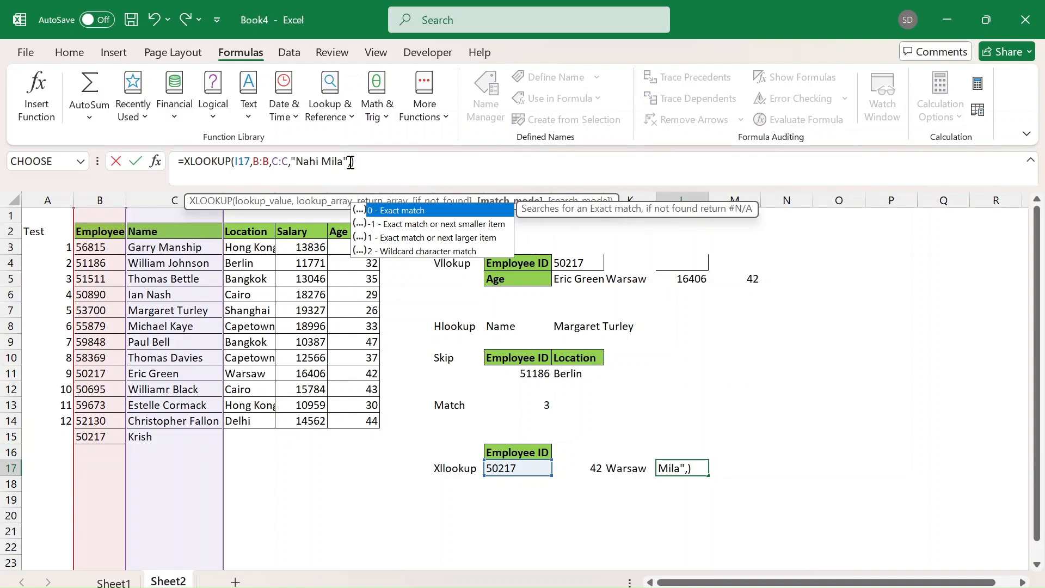
pyautogui.click(560, 173)
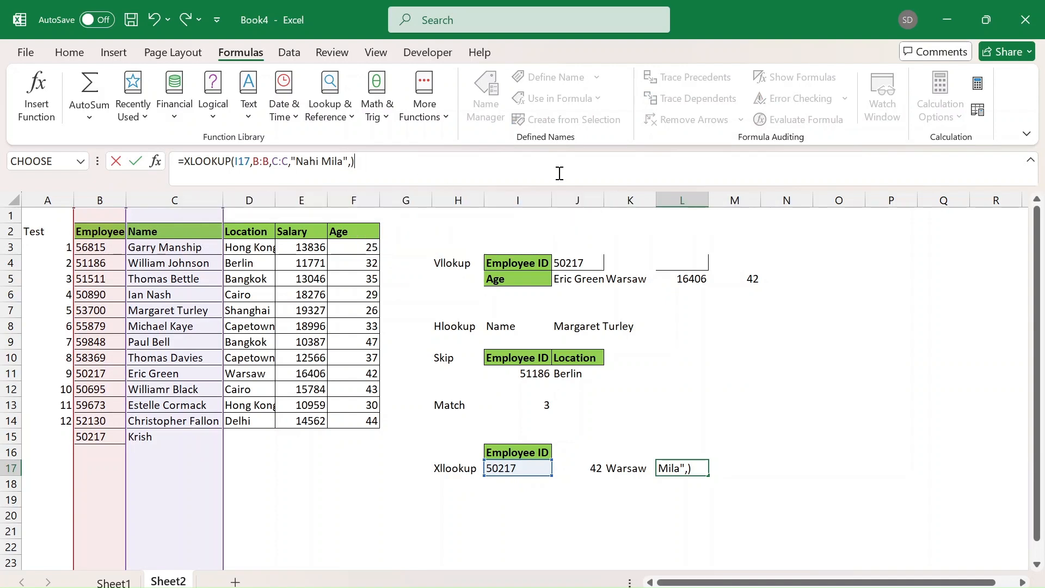
pyautogui.click(351, 162)
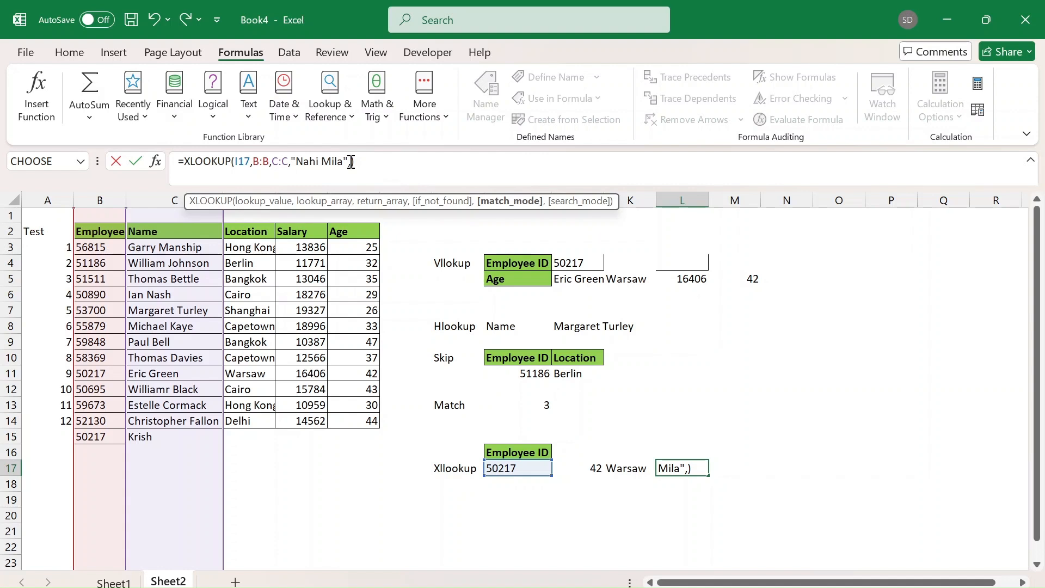
pyautogui.write('o')
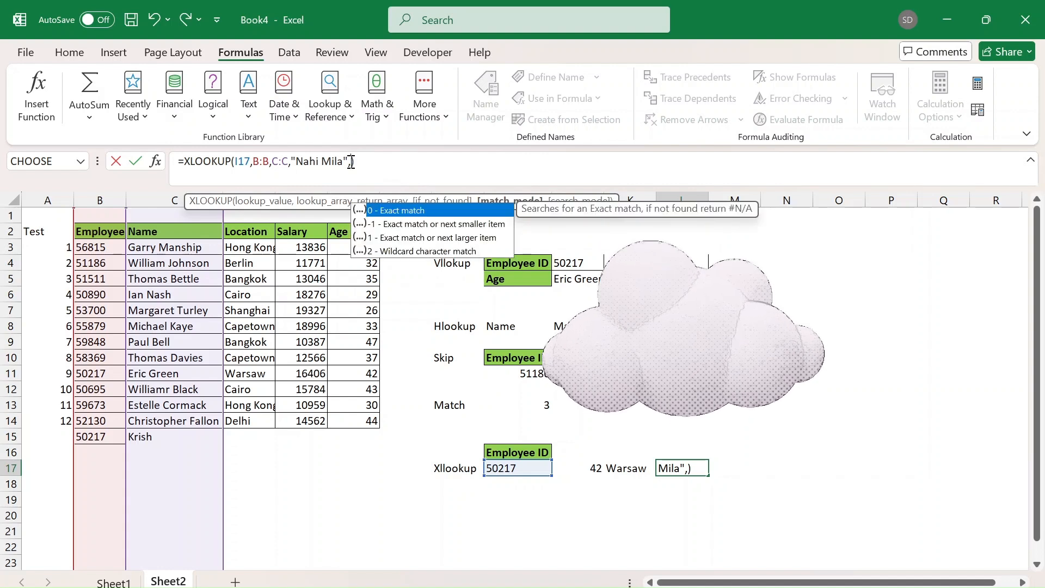
pyautogui.press('BackSpace')
pyautogui.write('0,')
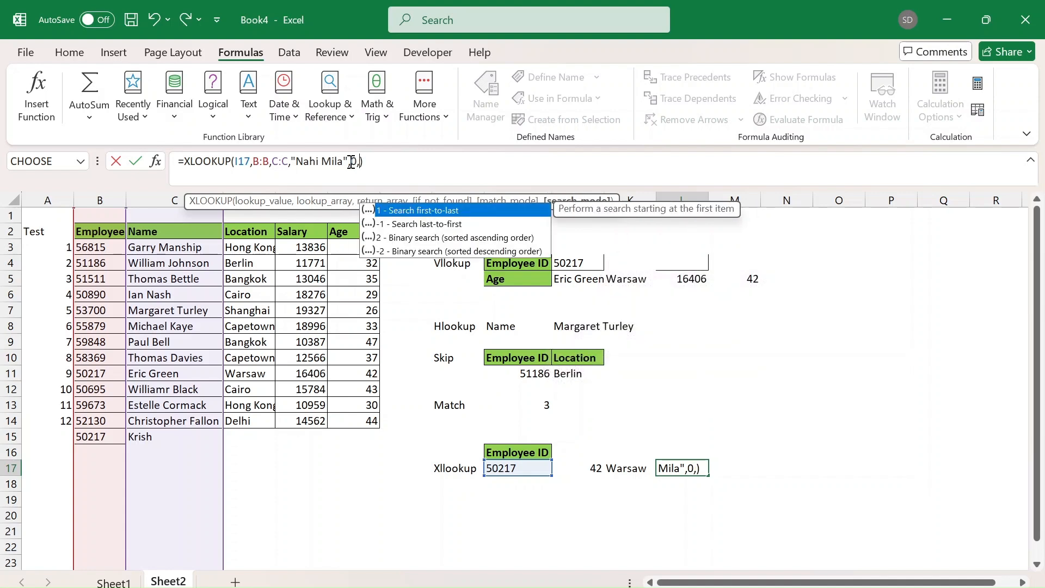
# Set the search mode of the L17 XLOOKUP to -1 (search last-to-first) and complete the formula.
pyautogui.press('Down')
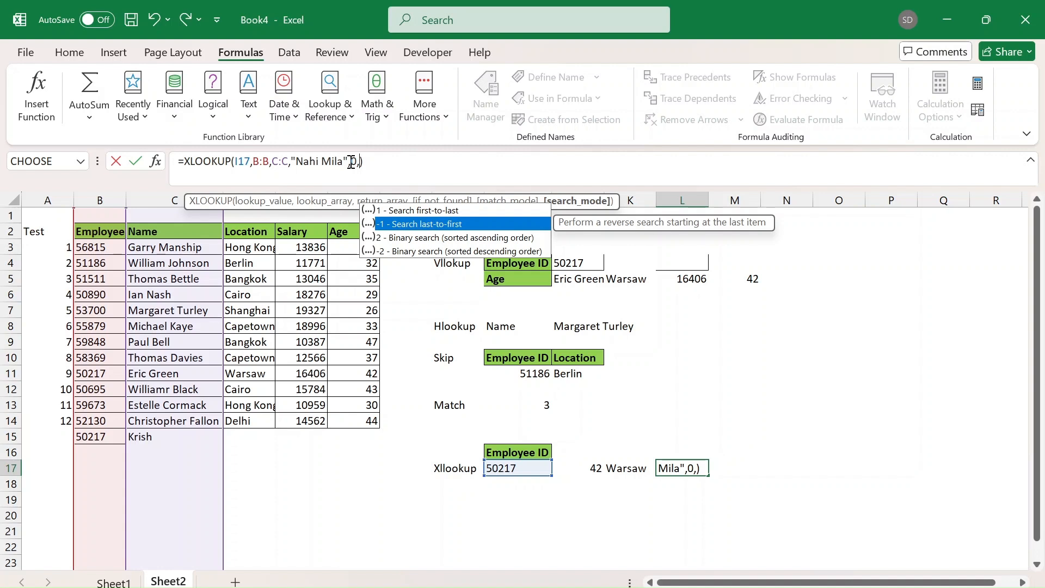
pyautogui.press('Tab')
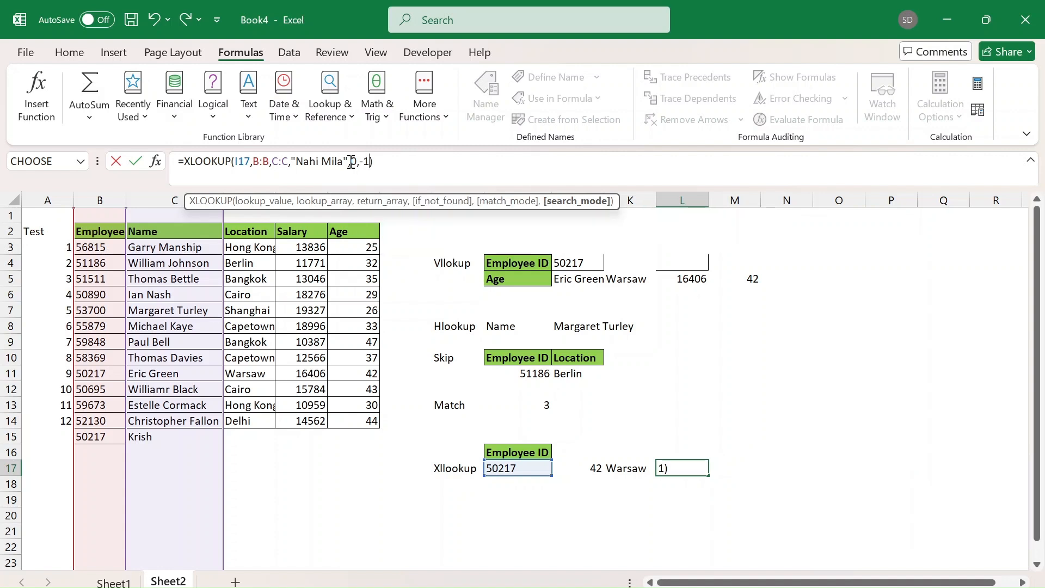
pyautogui.press('Return')
pyautogui.press('Up')
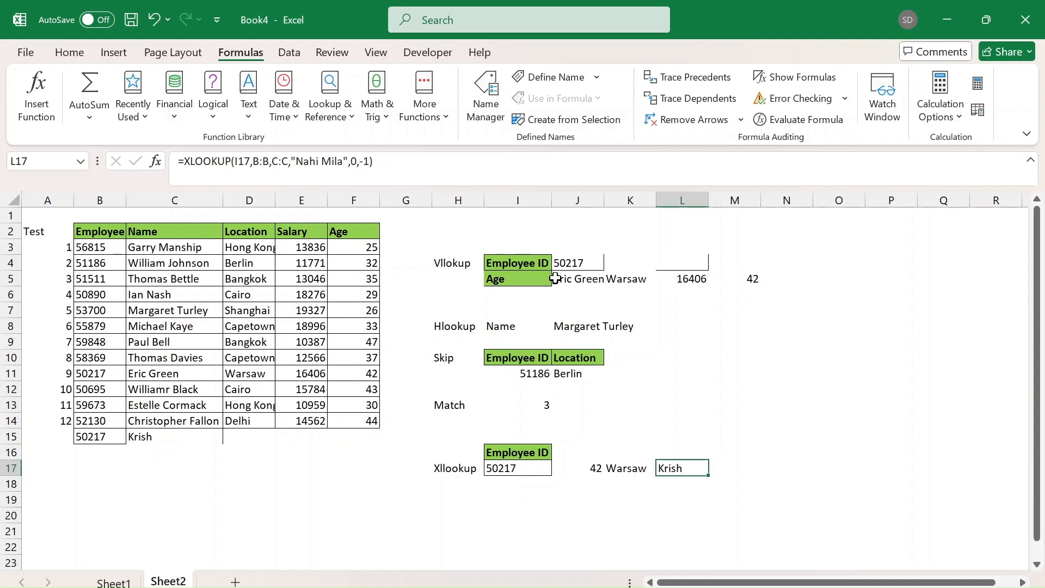
# Replace the J4 reference in the J5 VLOOKUP formula with the employee ID as a hard-coded lookup value.
pyautogui.click(571, 265)
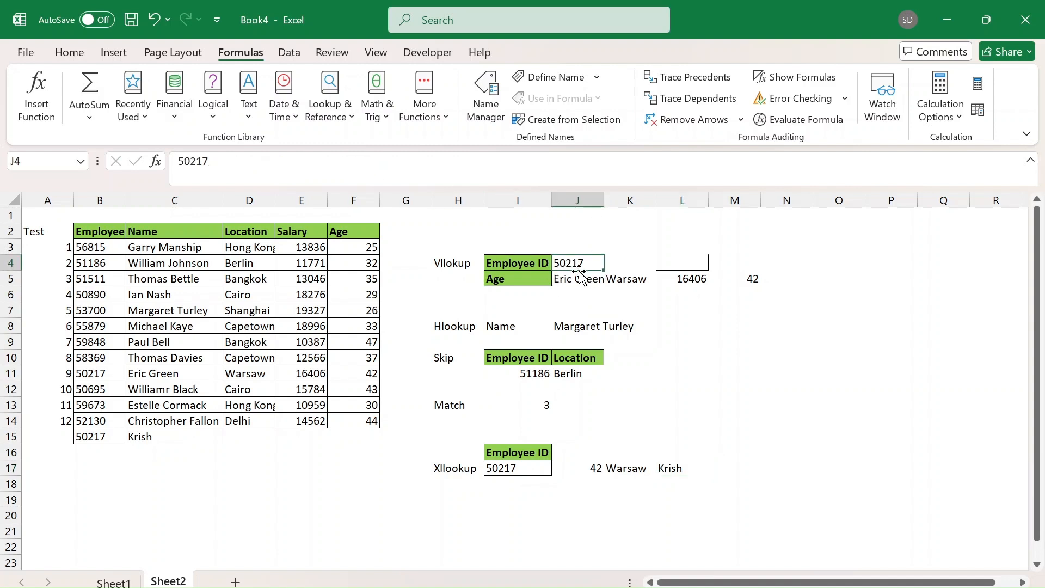
pyautogui.click(577, 277)
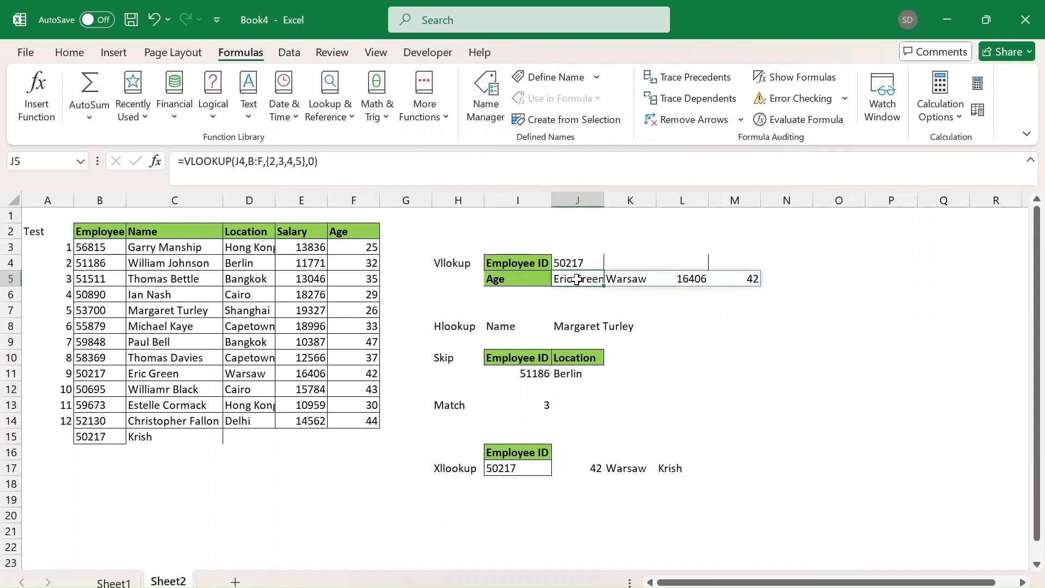
pyautogui.click(243, 162)
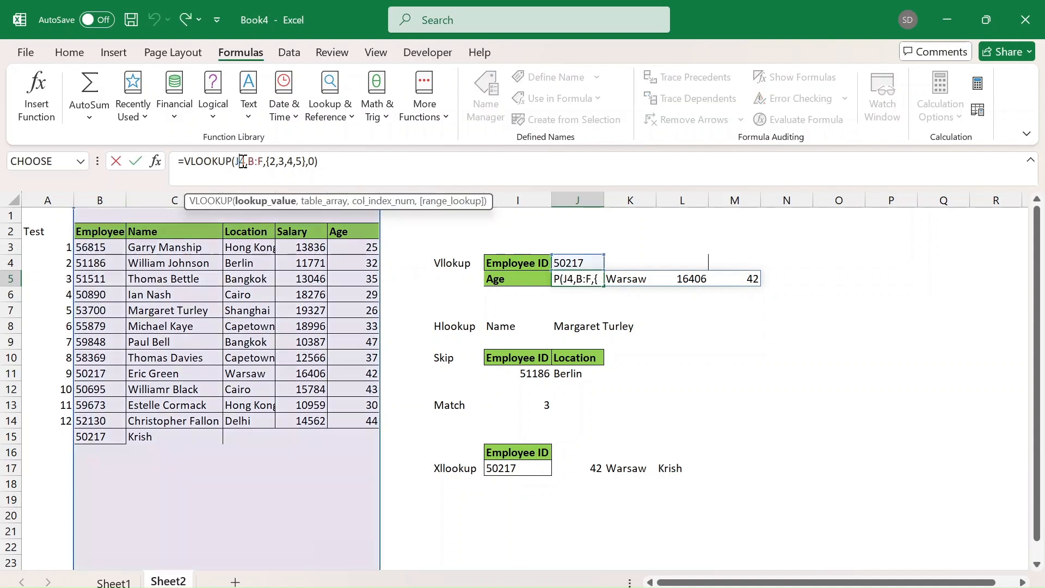
pyautogui.press('BackSpace')
pyautogui.press('BackSpace')
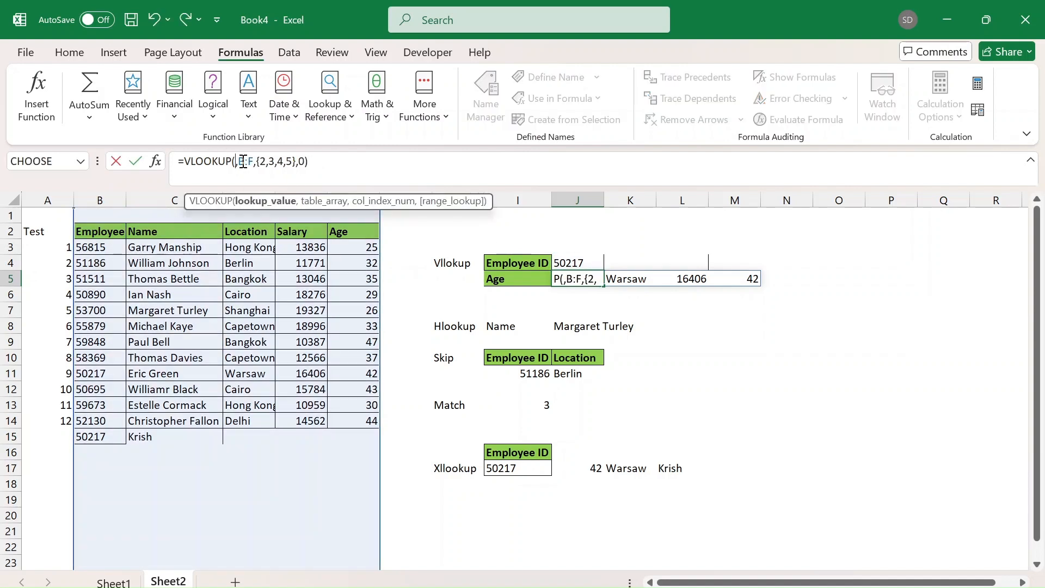
pyautogui.write('50217')
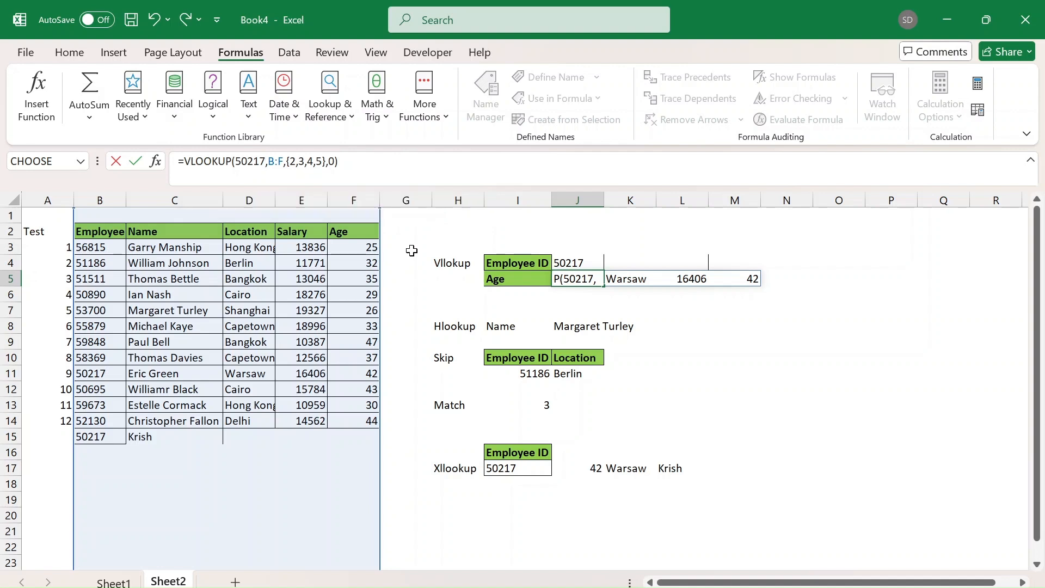
pyautogui.press('Return')
pyautogui.press('Up')
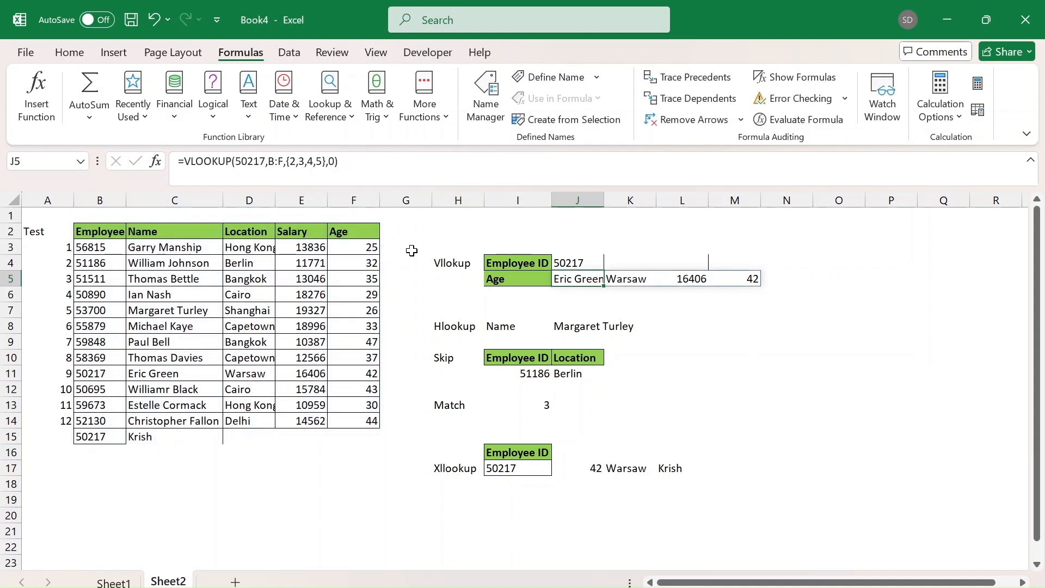
# Highlight the lookup_value argument in the J5 VLOOKUP formula to examine it, and close the formula.
pyautogui.click(267, 164)
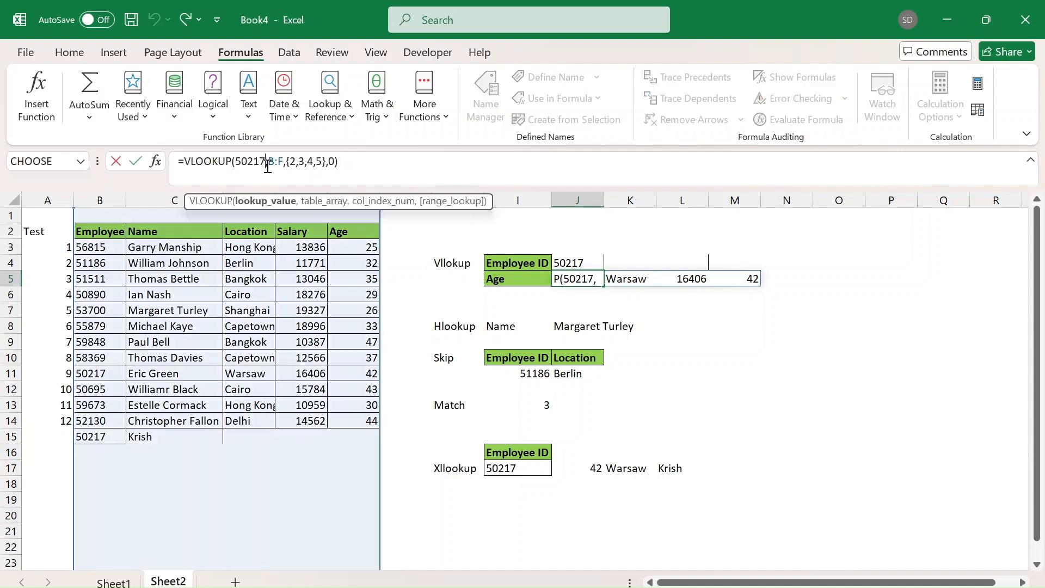
pyautogui.click(272, 203)
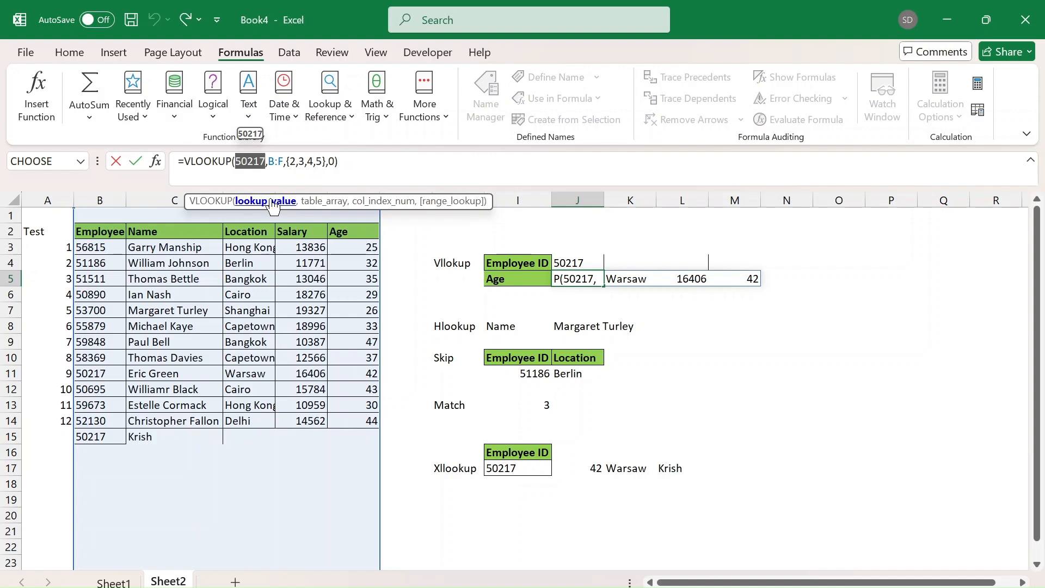
pyautogui.hotkey('ctrl', 'Return')
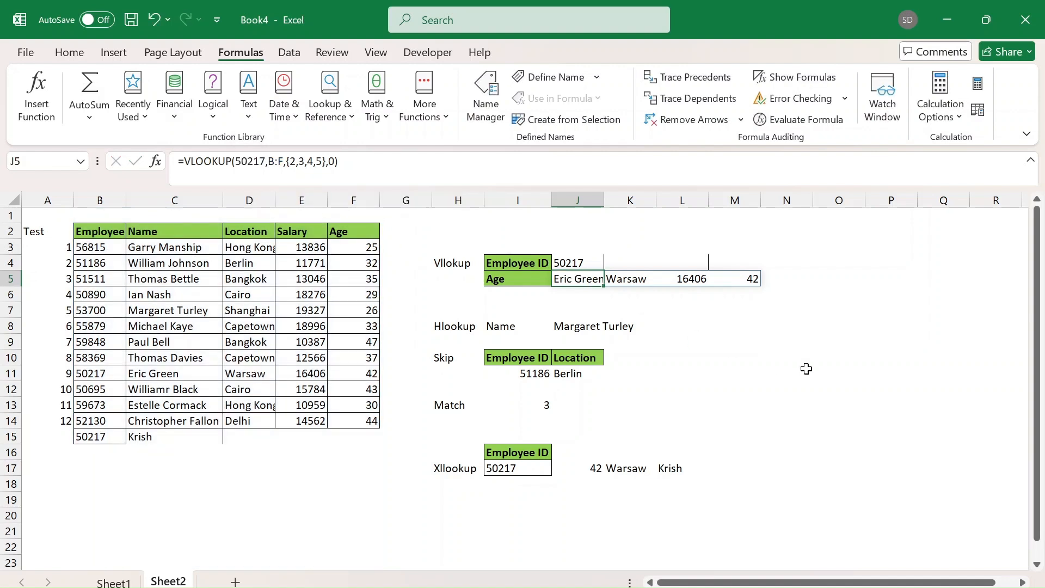
# Enter a ROW formula without a reference in cell N11.
pyautogui.click(806, 369)
pyautogui.write('=ro')
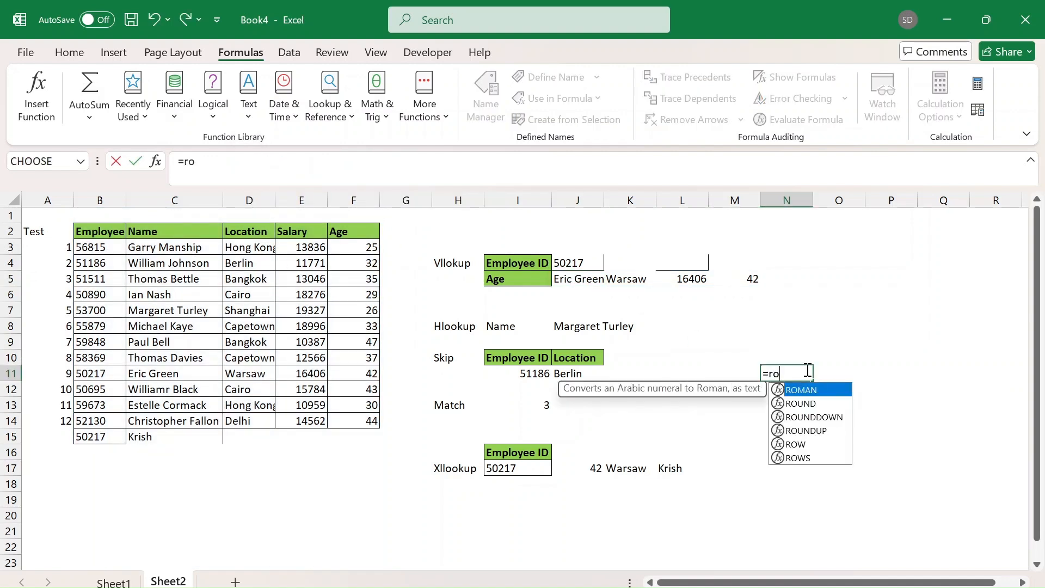
pyautogui.write('w')
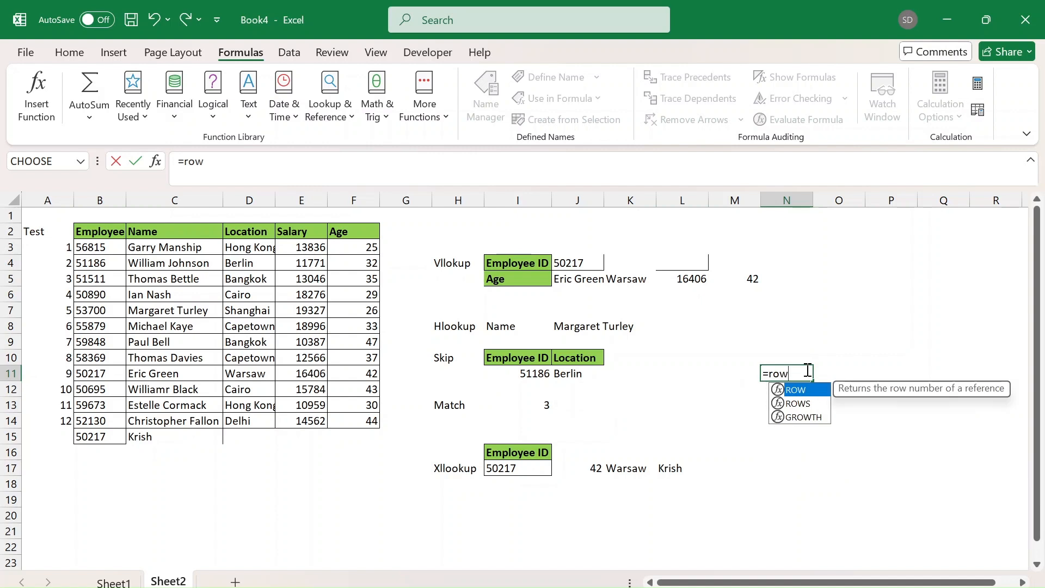
pyautogui.press('Tab')
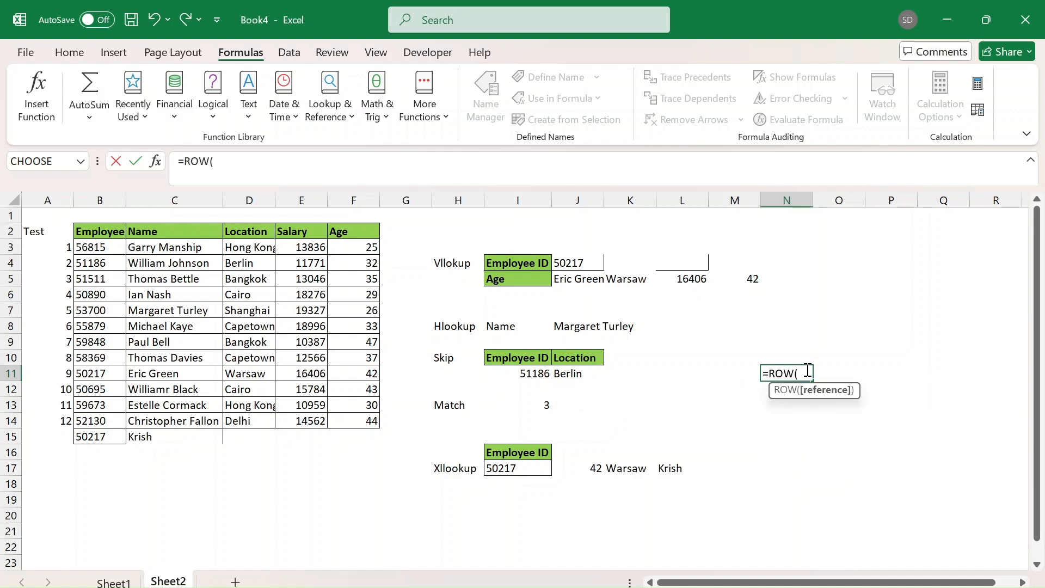
pyautogui.write(')')
pyautogui.press('Return')
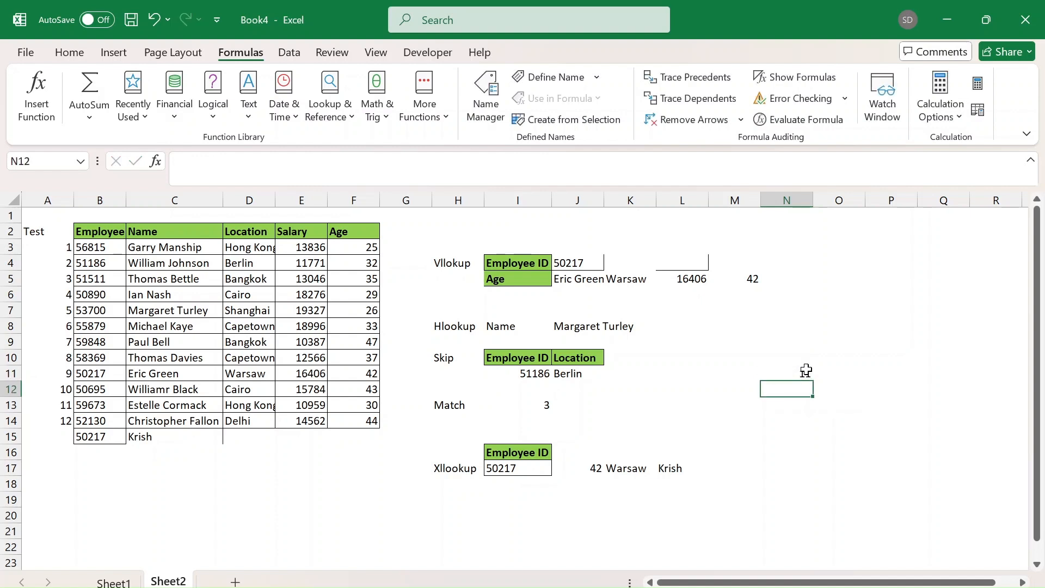
pyautogui.write('=rom')
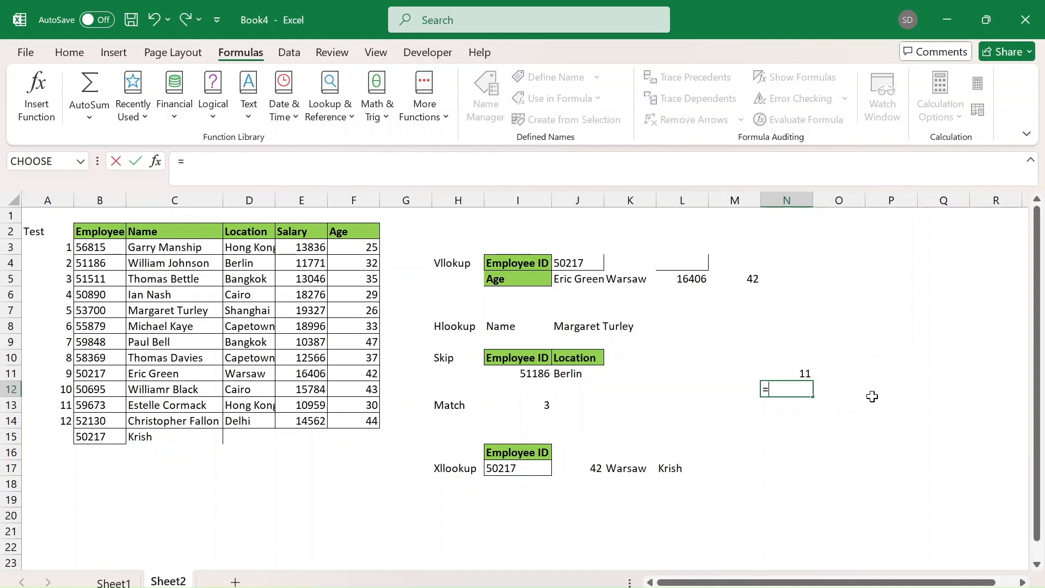
pyautogui.press('Tab')
pyautogui.press('Up')
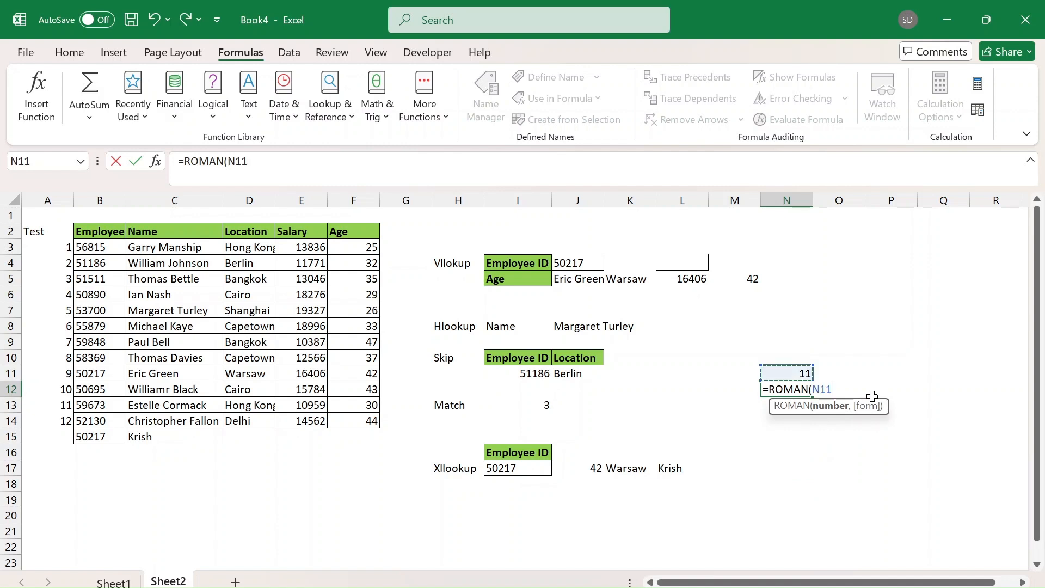
pyautogui.press('Escape')
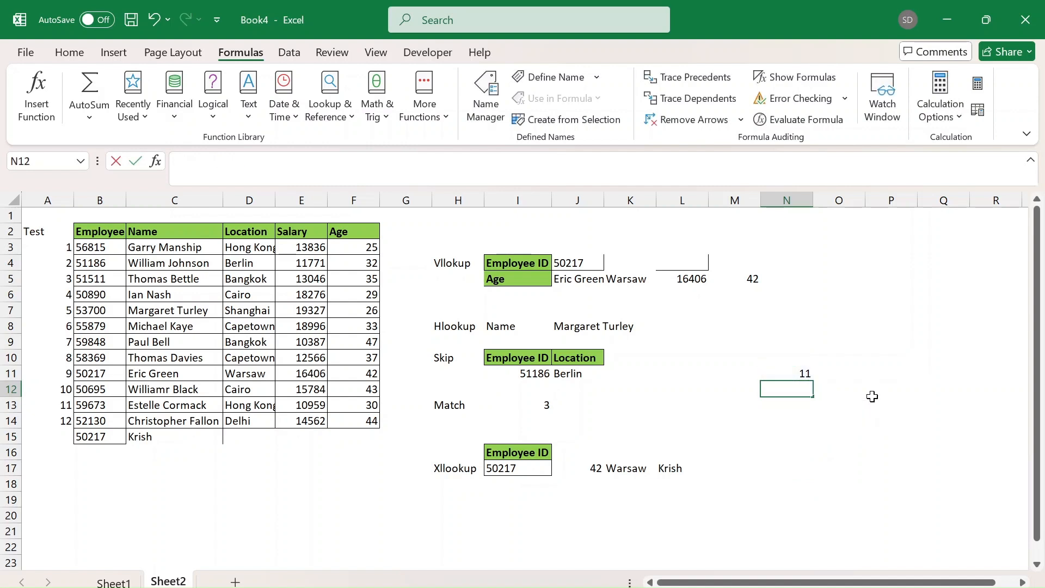
# Enter a ROW formula in cell N12 that references cell N2.
pyautogui.write('=row(')
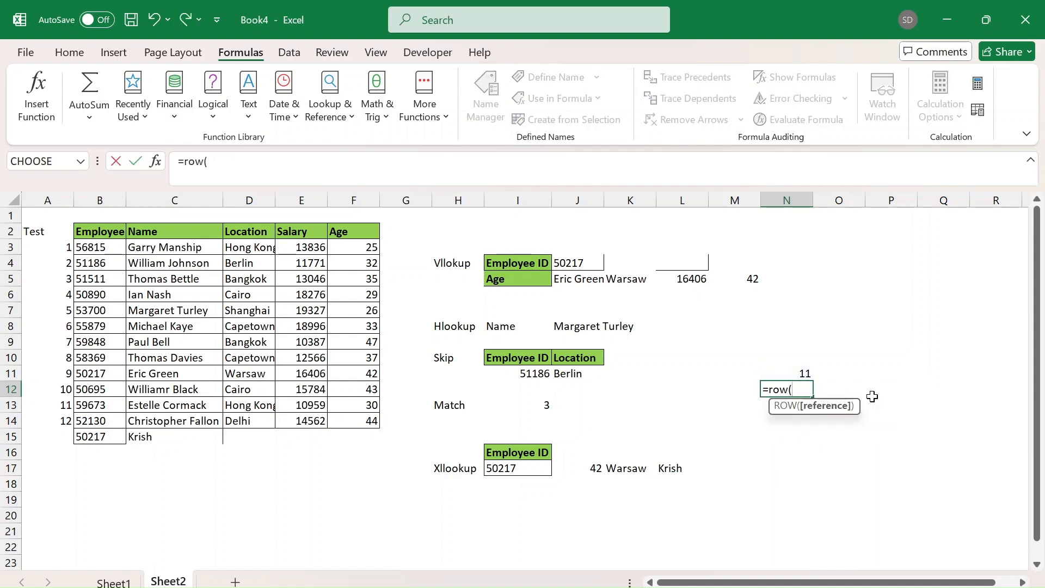
pyautogui.press('Up')
pyautogui.press('Up')
pyautogui.press('Up')
pyautogui.press('Up')
pyautogui.press('Up')
pyautogui.press('Up')
pyautogui.press('Up')
pyautogui.press('Up')
pyautogui.press('Up')
pyautogui.press('Up')
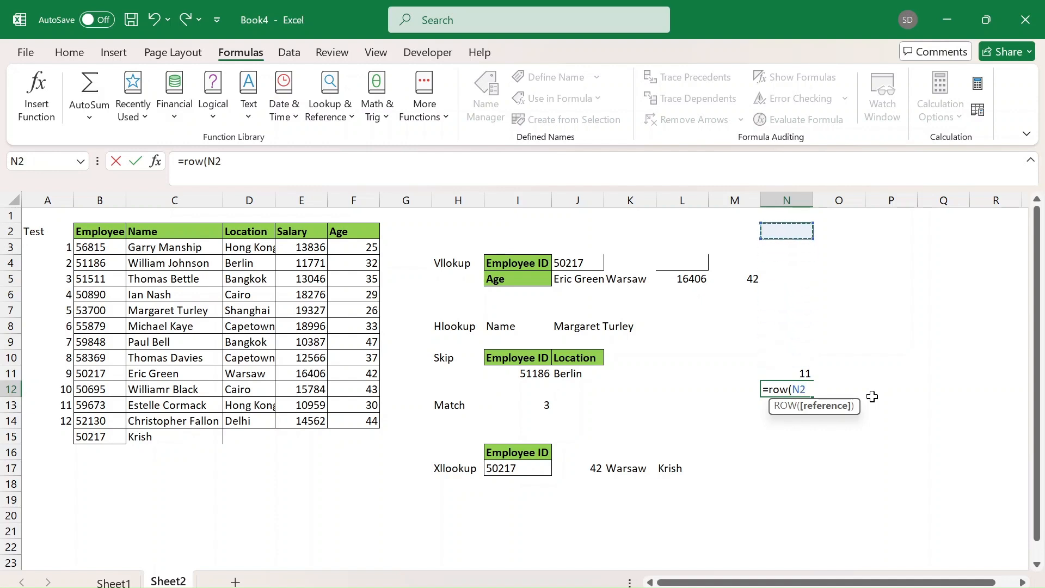
pyautogui.write(')')
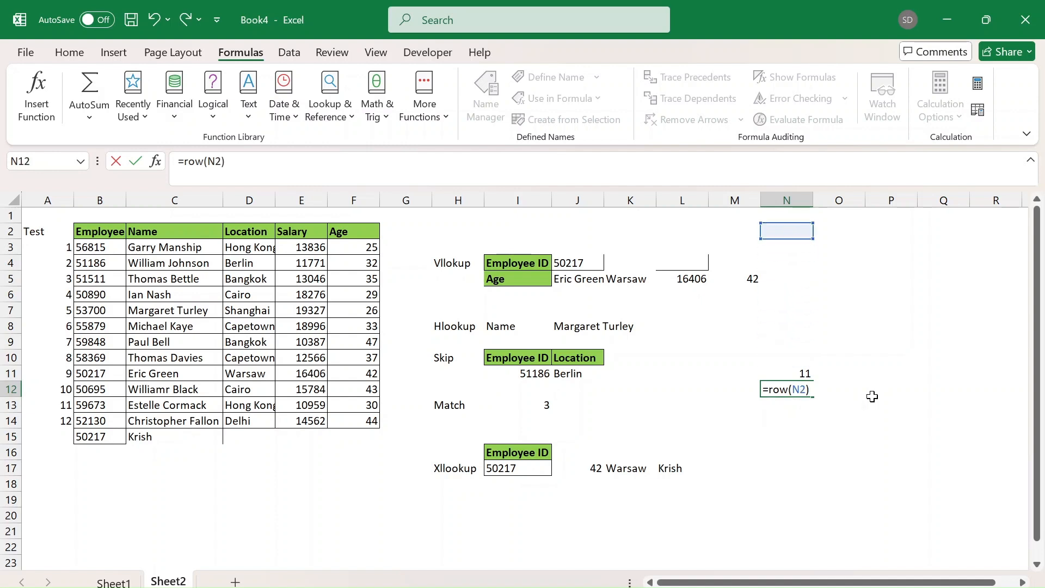
pyautogui.press('Return')
pyautogui.press('Up')
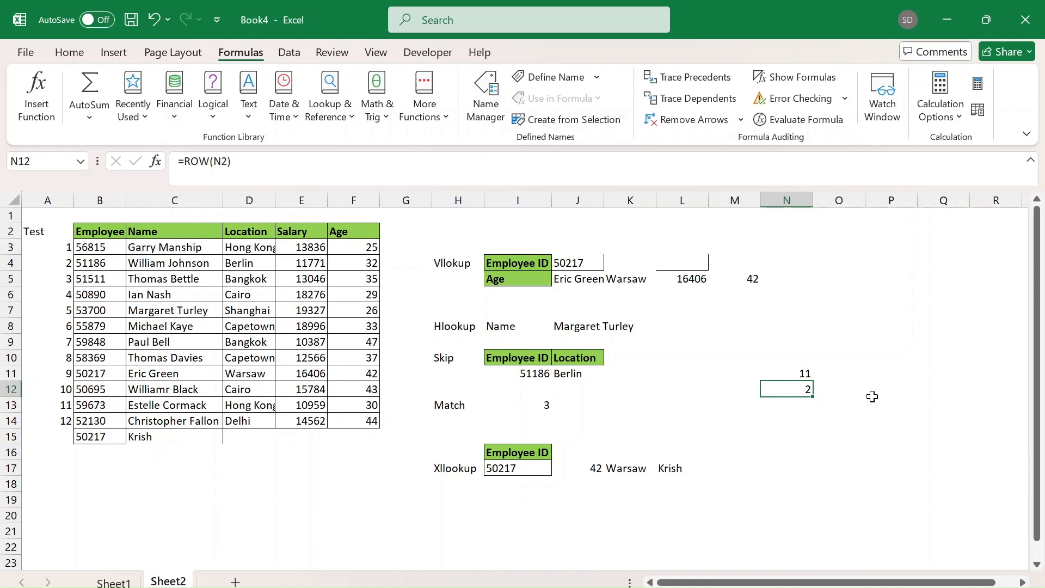
# Review the Lookups list on Sheet1, and return to Sheet2 to examine the INDEX and MATCH formula in J11.
pyautogui.click(133, 581)
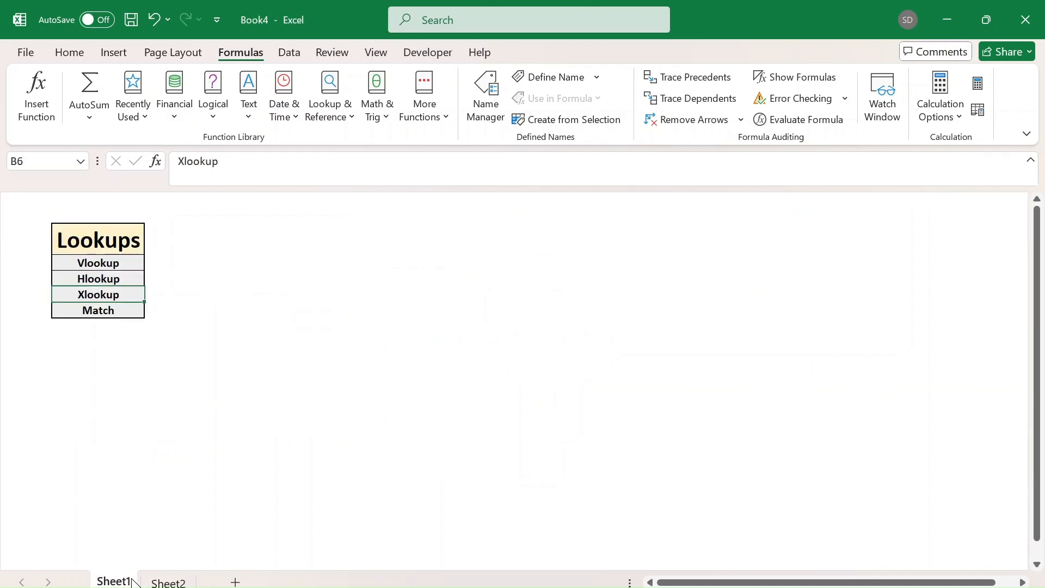
pyautogui.click(119, 264)
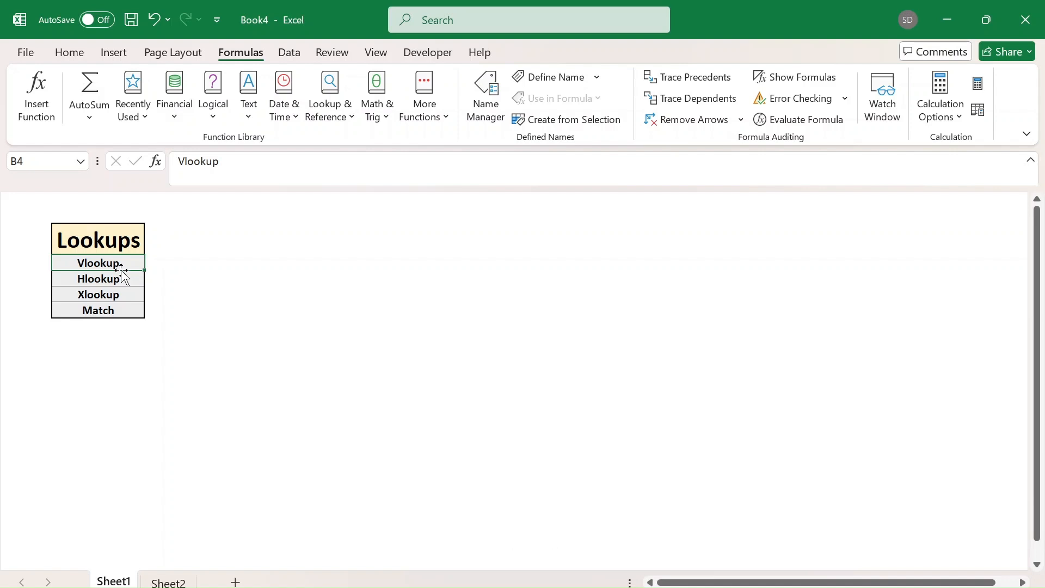
pyautogui.click(170, 583)
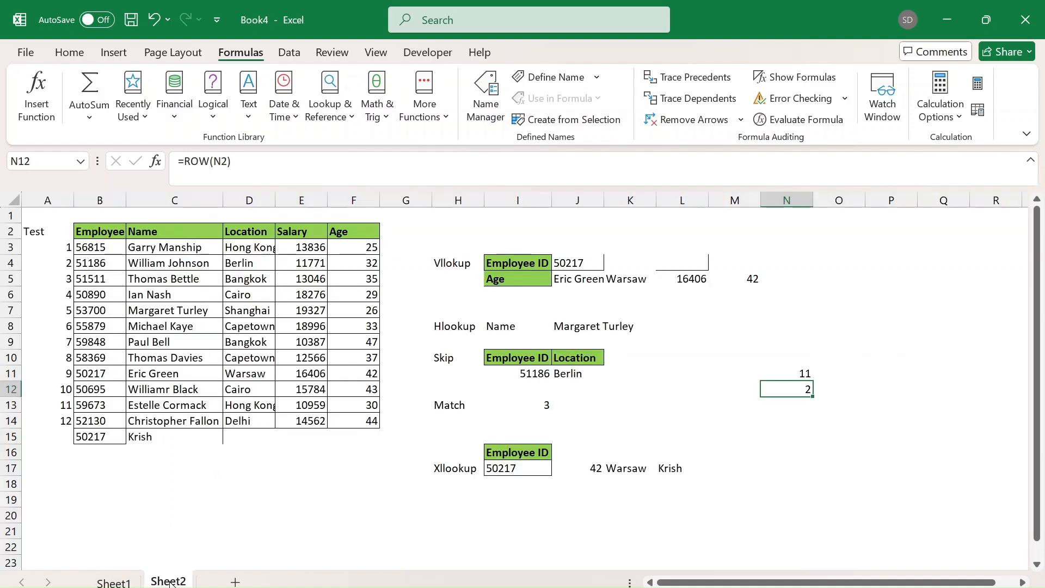
pyautogui.click(559, 373)
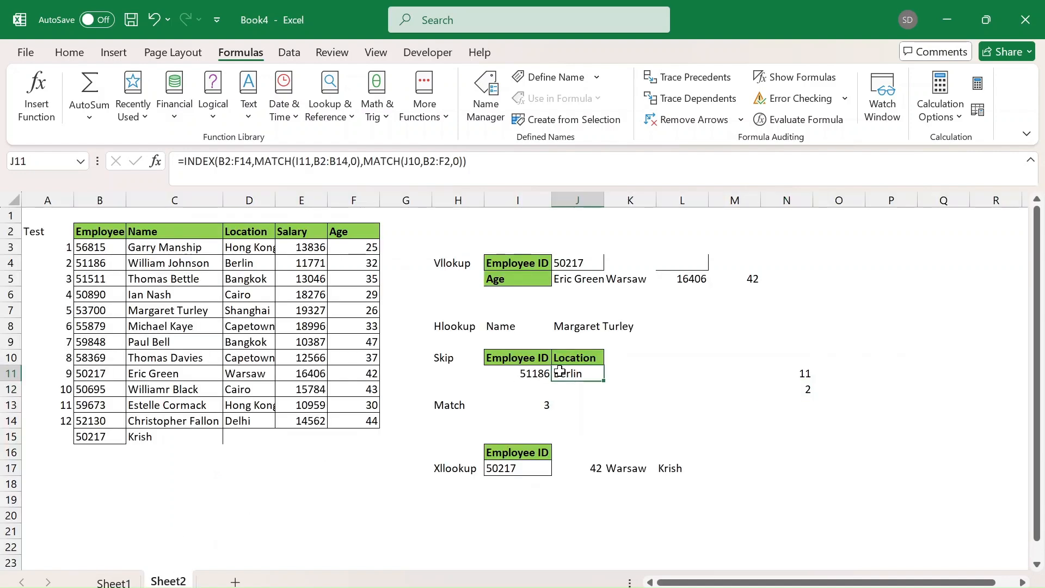